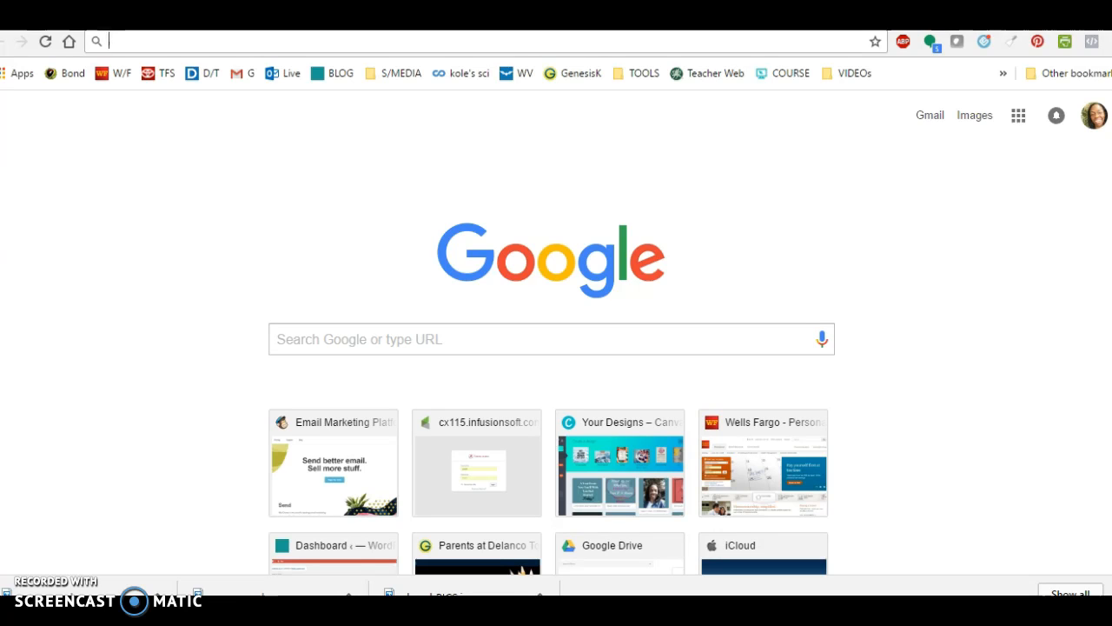
pyautogui.click(1088, 126)
pyautogui.write('www.')
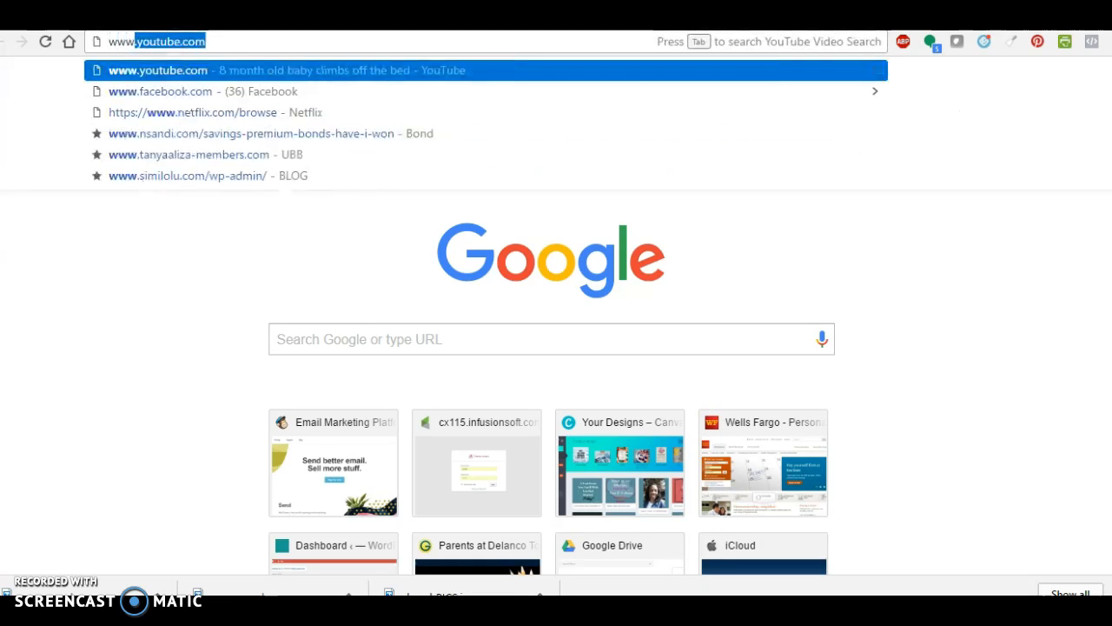
pyautogui.write('canv')
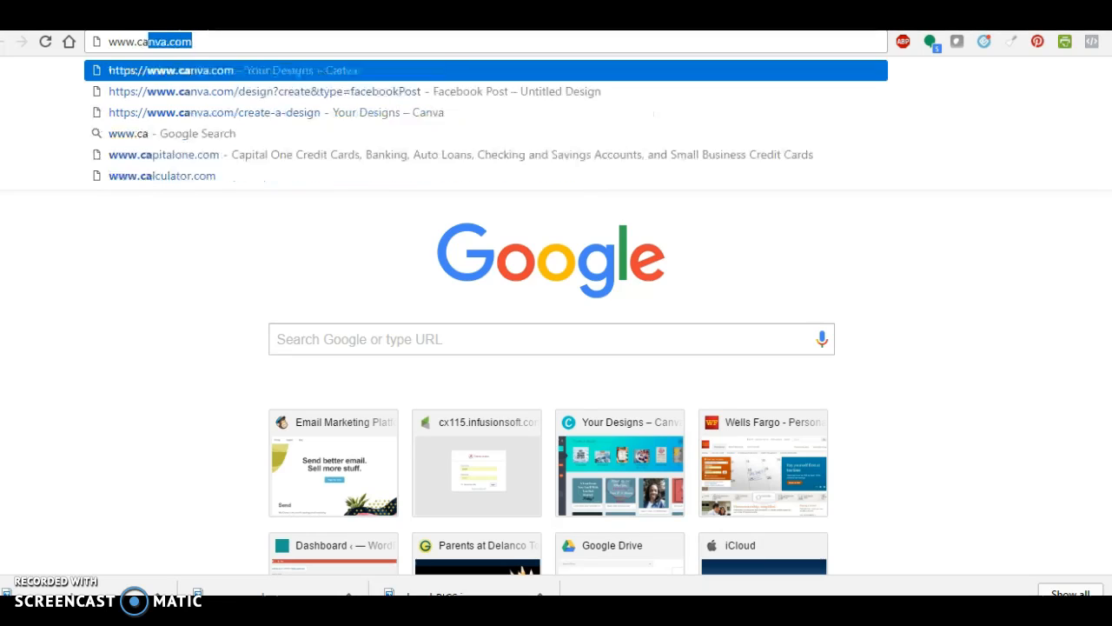
pyautogui.write('a.com')
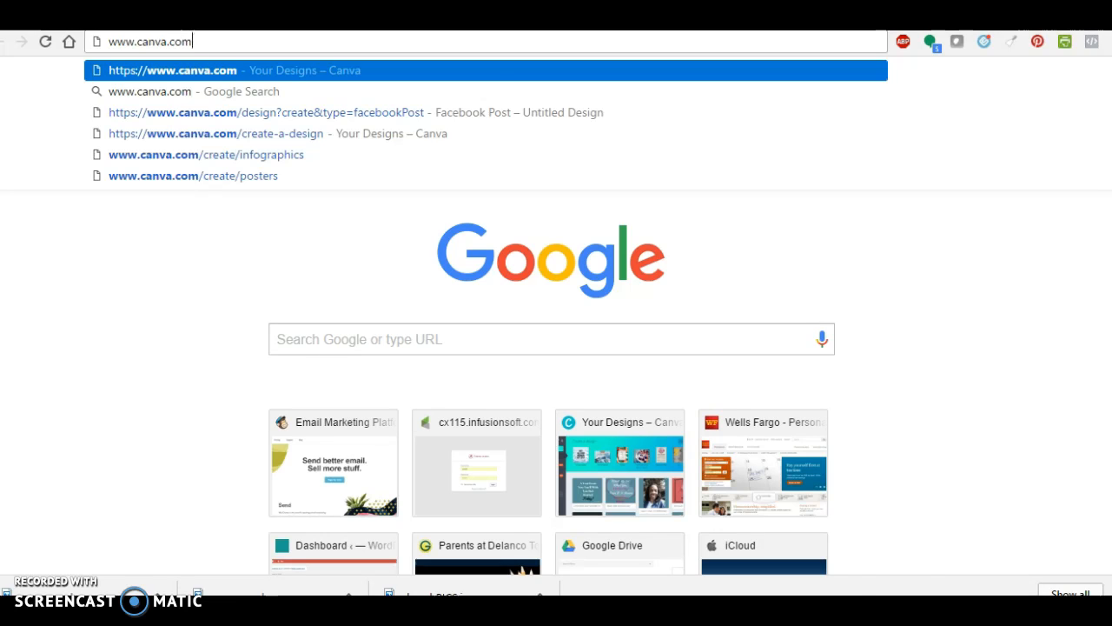
pyautogui.press('Return')
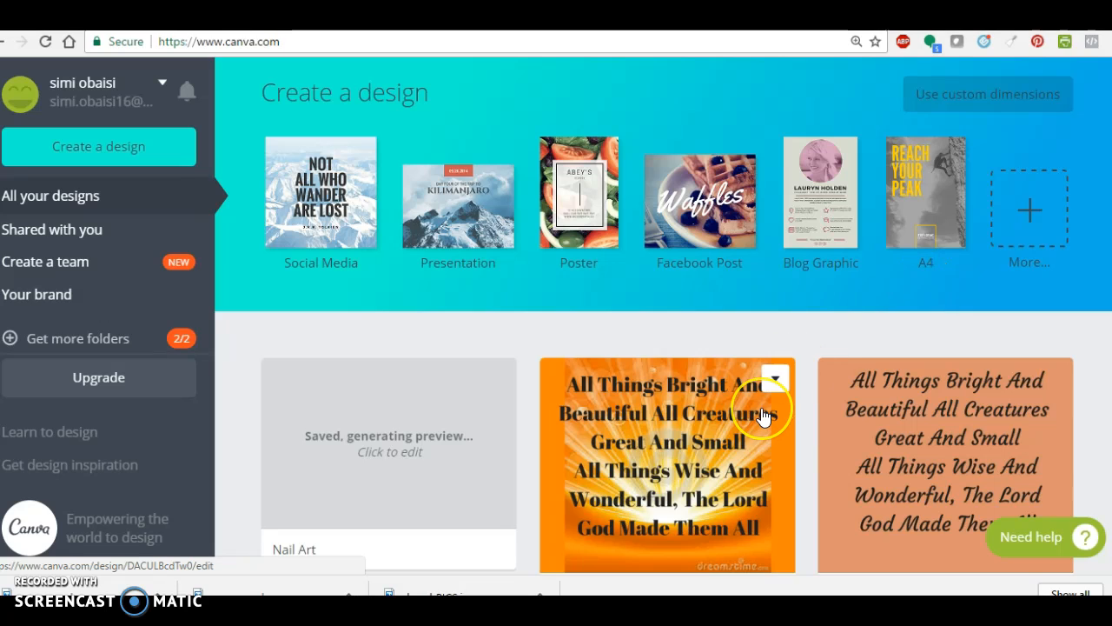
# Look through the thumbnails of previously created designs on the home page and return to the design types above them.
pyautogui.scroll(-3, 764, 414)
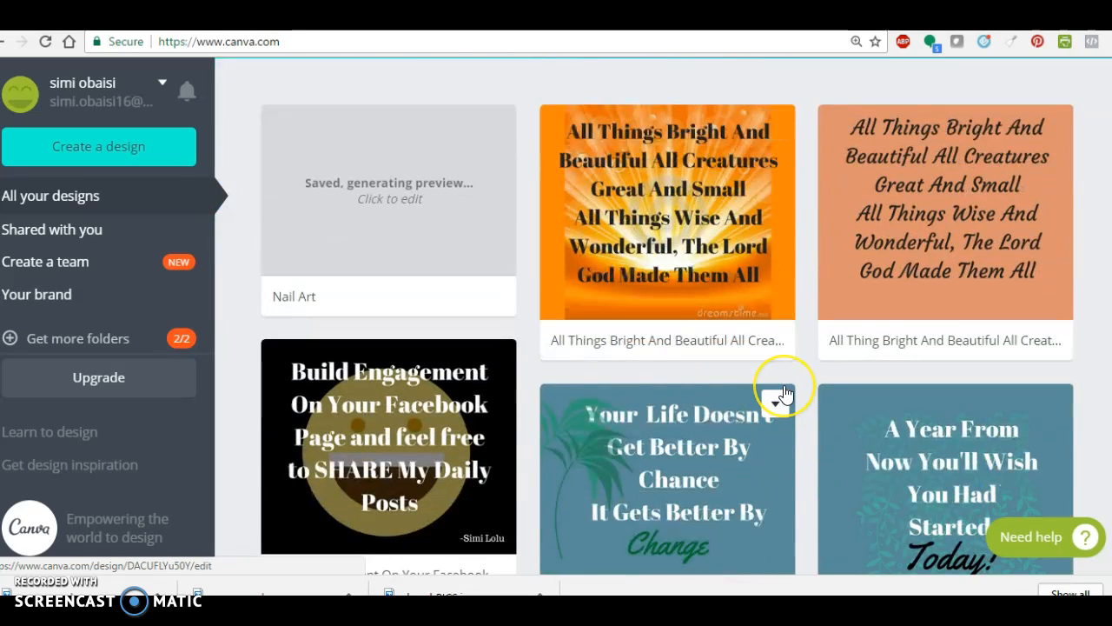
pyautogui.scroll(-4, 785, 394)
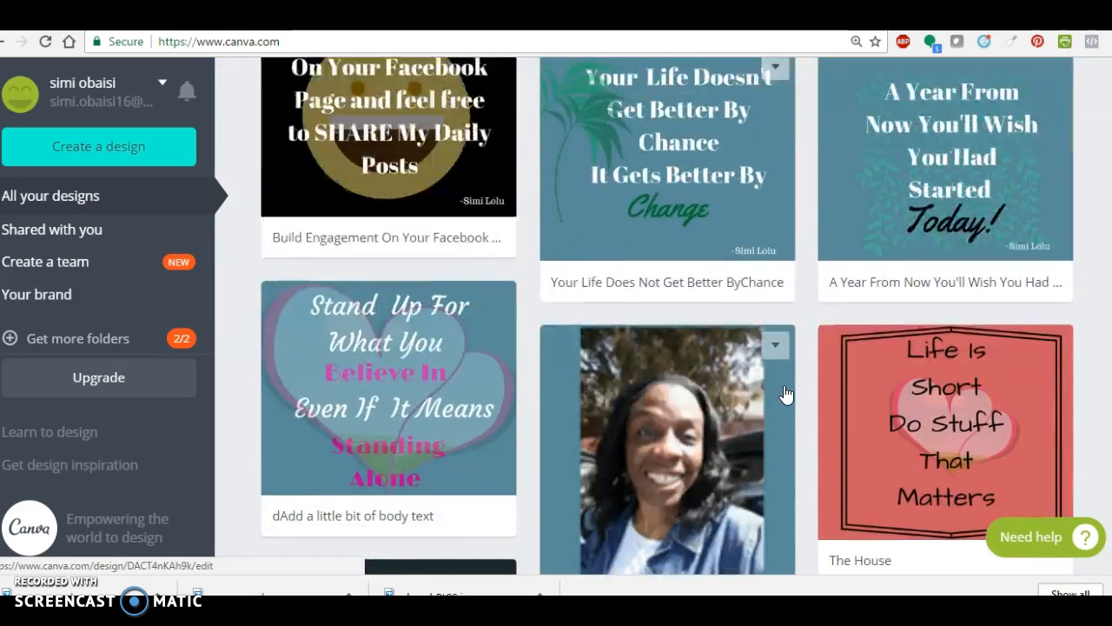
pyautogui.scroll(-2, 785, 394)
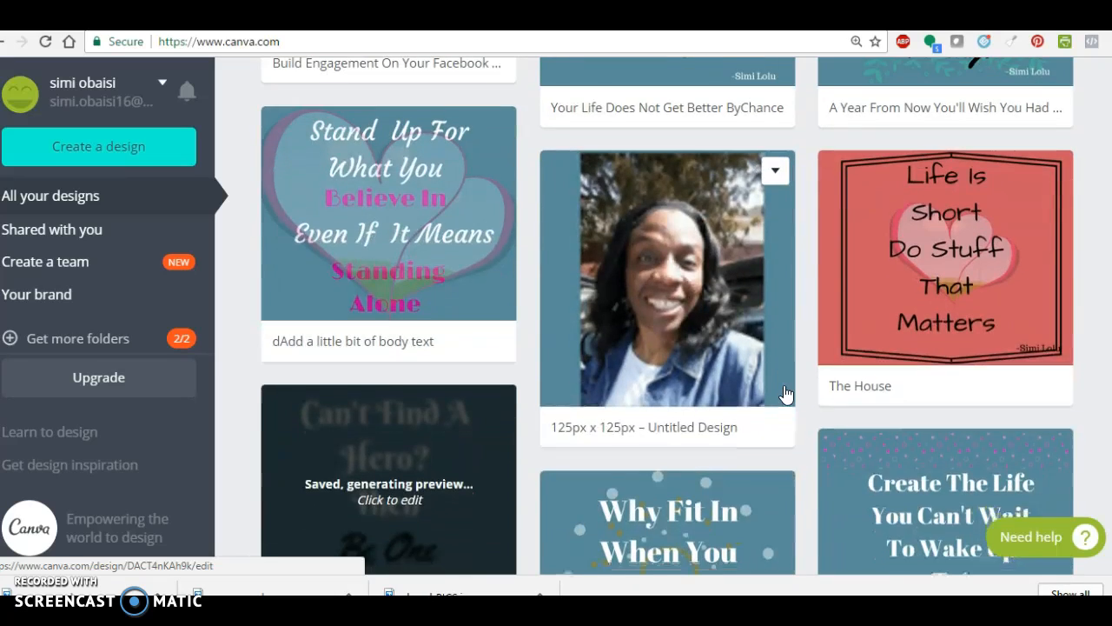
pyautogui.scroll(-3, 785, 393)
pyautogui.scroll(-2, 784, 394)
pyautogui.scroll(-2, 785, 394)
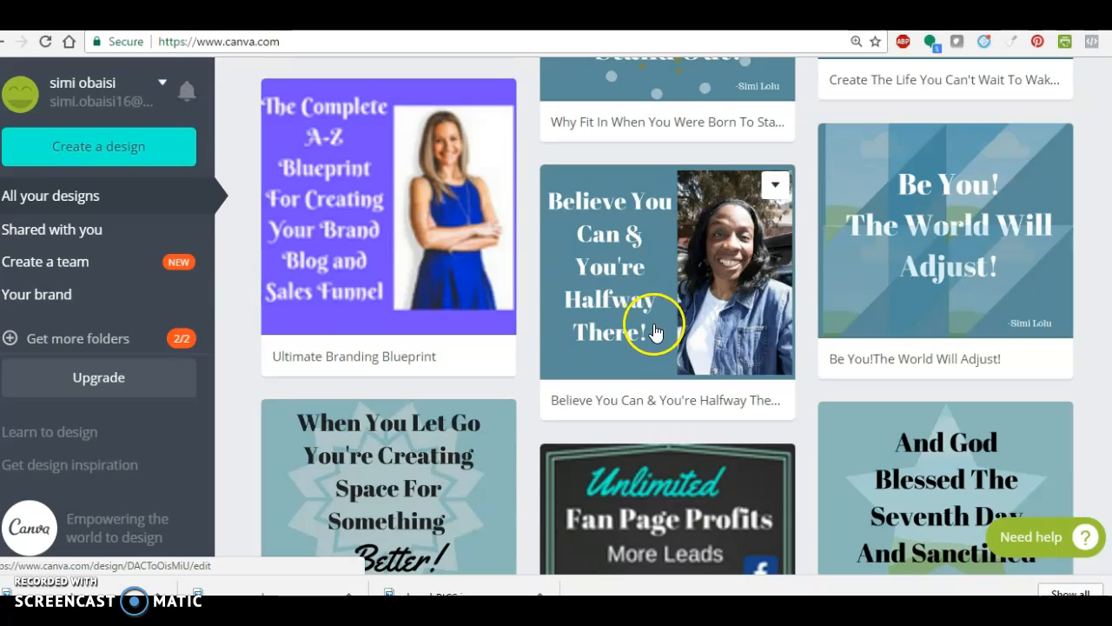
pyautogui.scroll(-2, 658, 326)
pyautogui.scroll(-2, 657, 332)
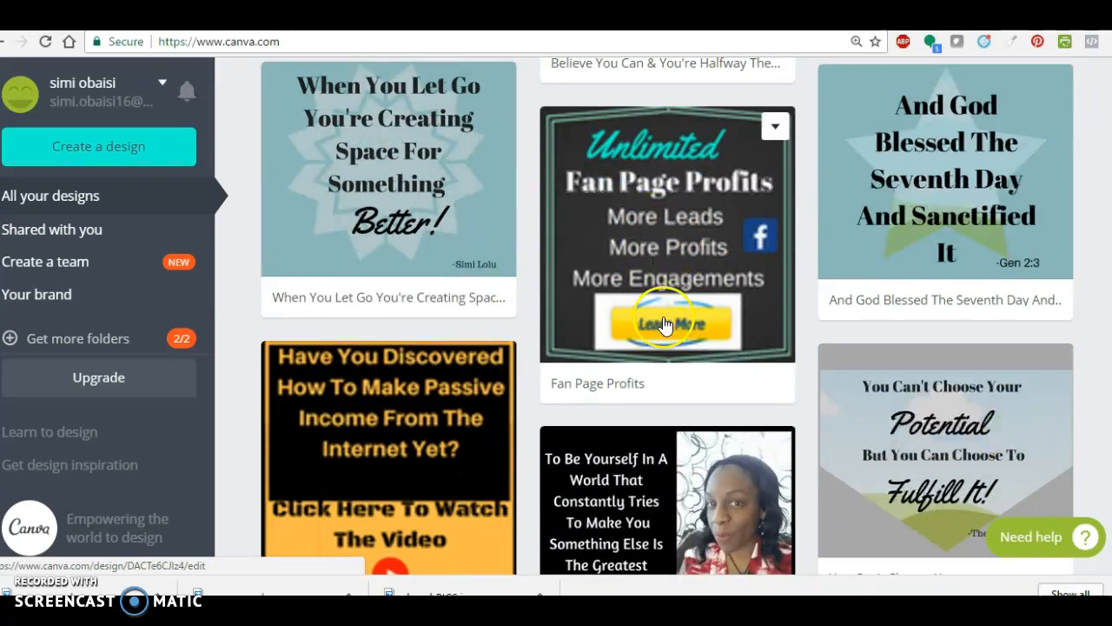
pyautogui.scroll(-1, 746, 296)
pyautogui.scroll(-8, 746, 297)
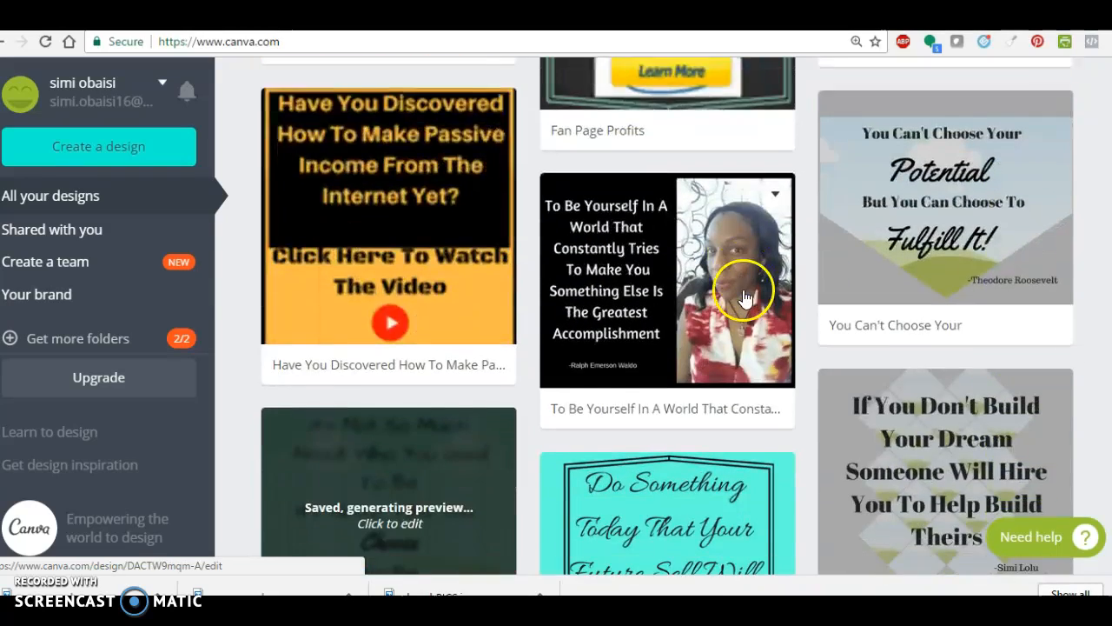
pyautogui.scroll(-7, 743, 299)
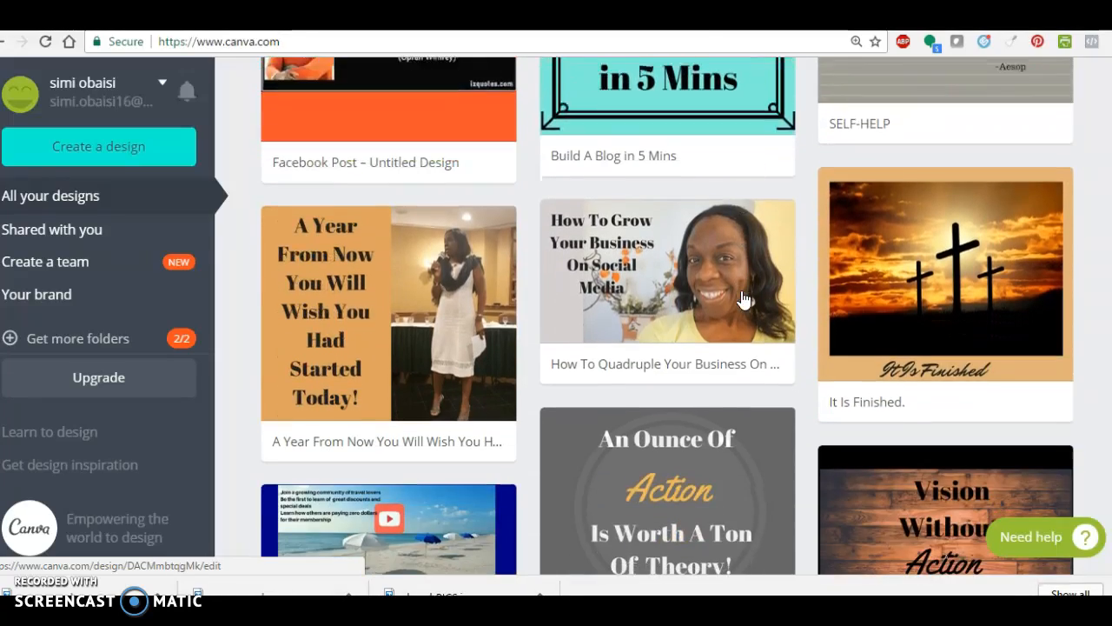
pyautogui.scroll(-3, 743, 299)
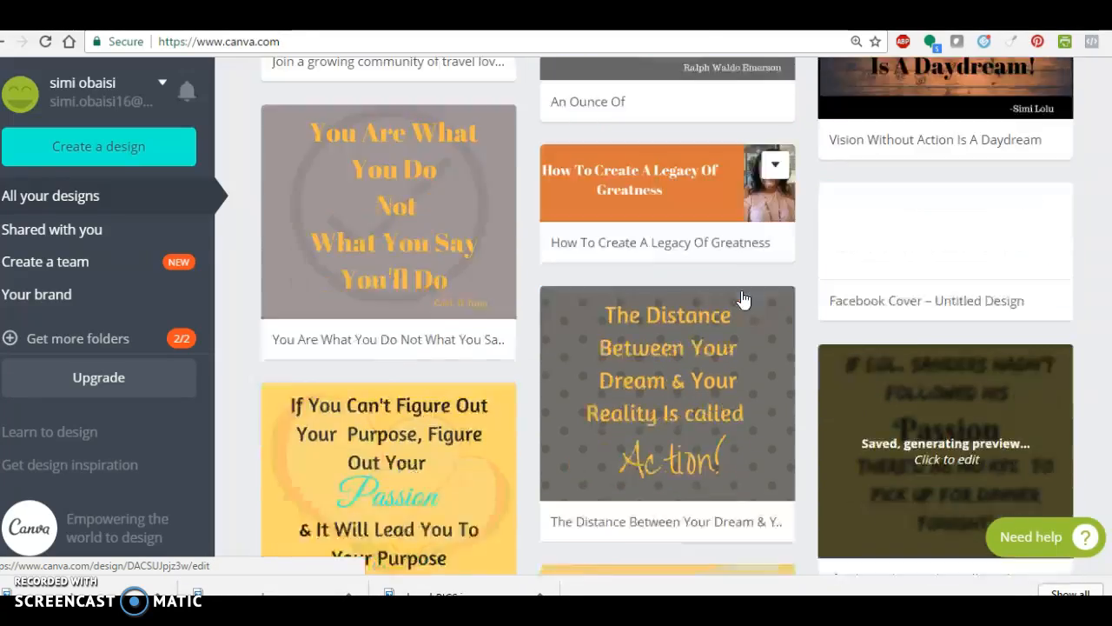
pyautogui.scroll(-6, 737, 306)
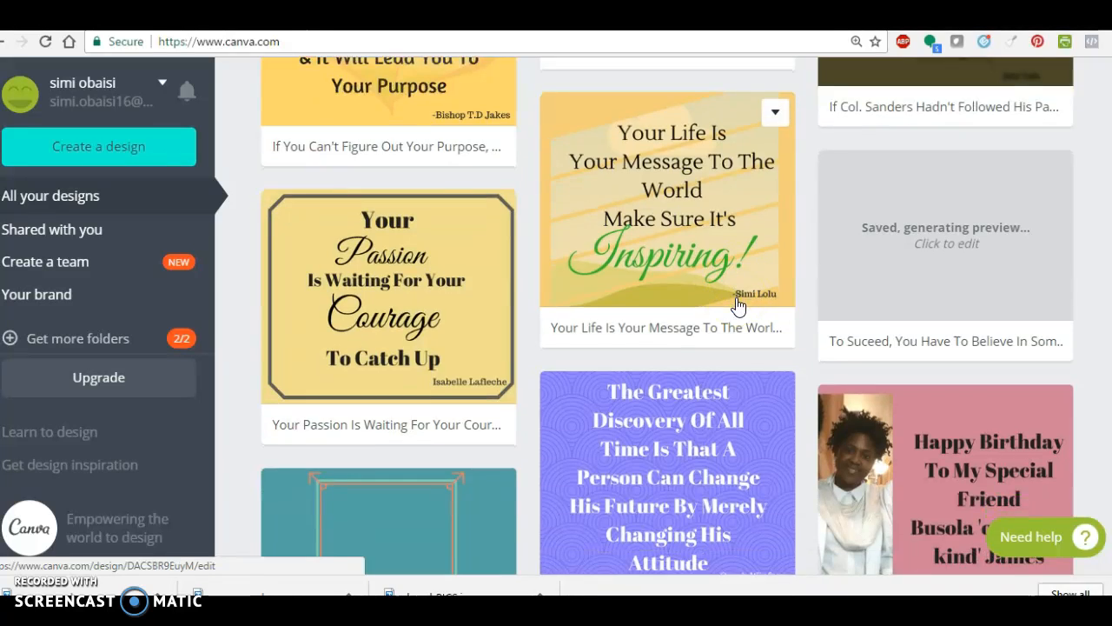
pyautogui.scroll(-2, 737, 306)
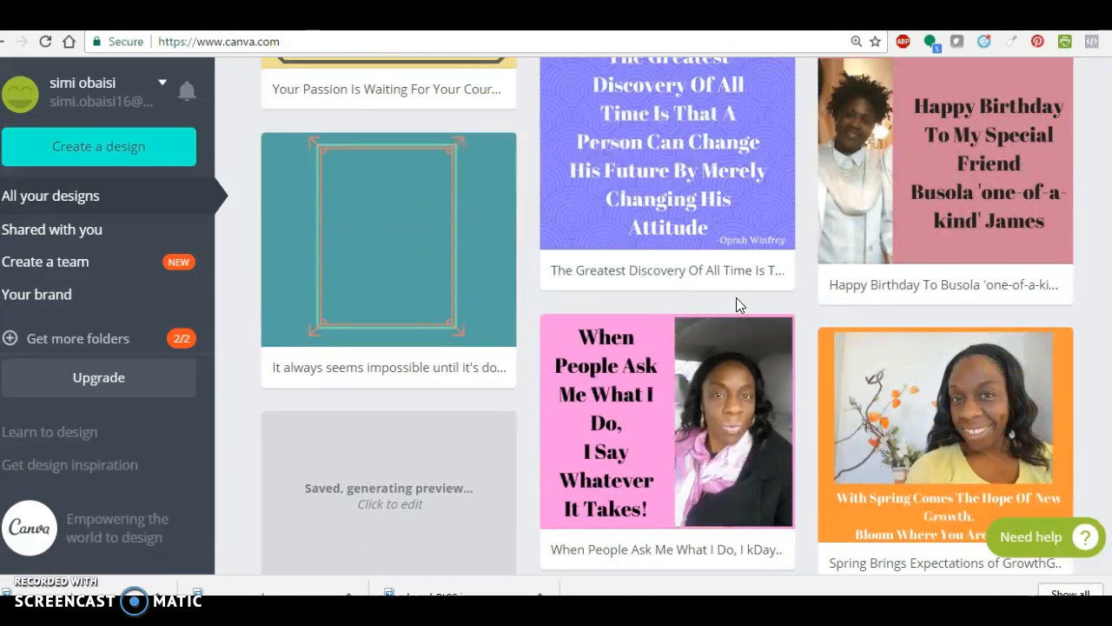
pyautogui.click(726, 404)
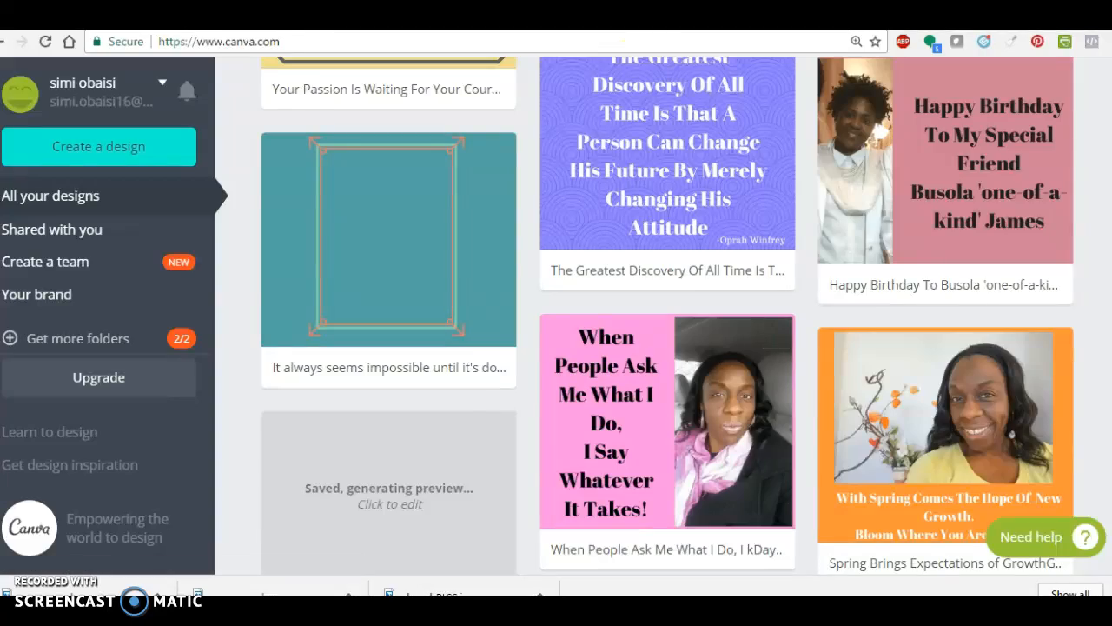
pyautogui.scroll(12, 570, 356)
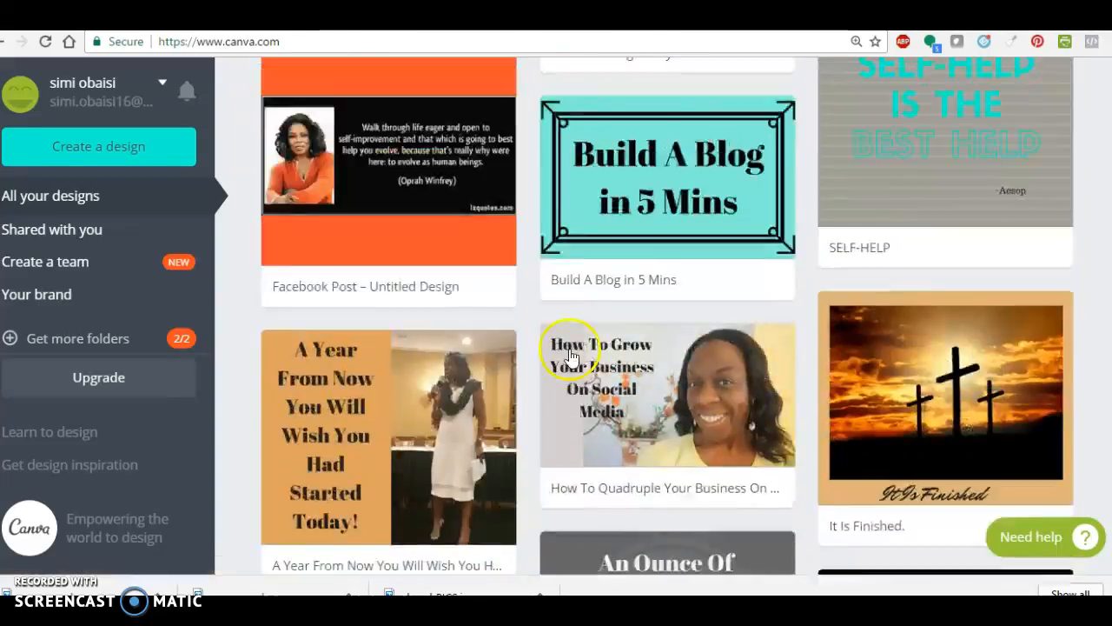
pyautogui.scroll(20, 571, 357)
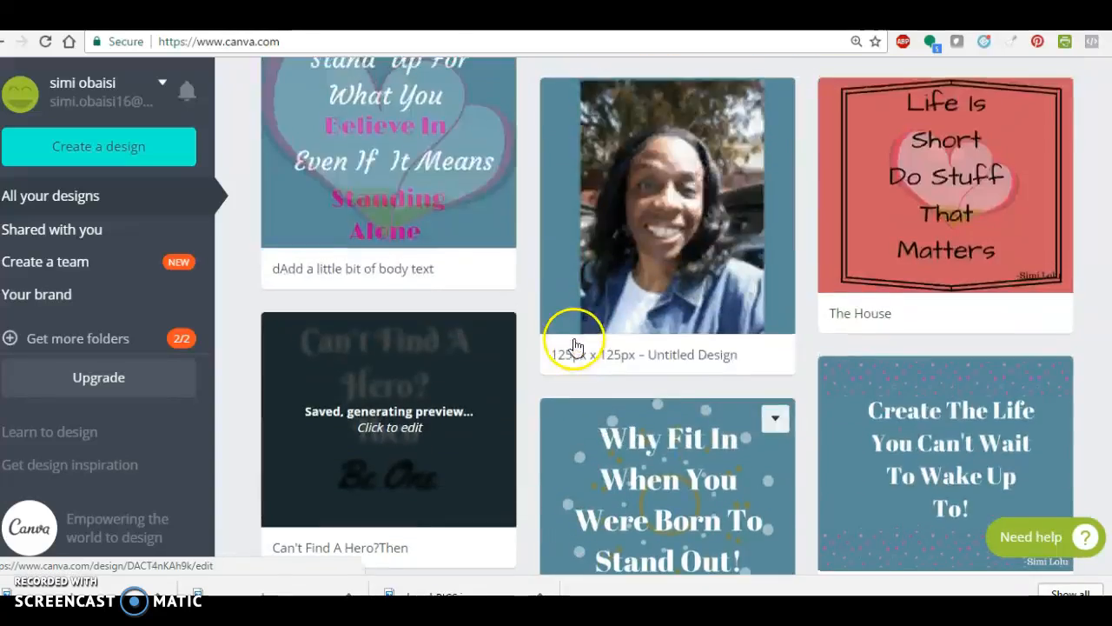
pyautogui.scroll(10, 574, 346)
pyautogui.scroll(-1, 579, 339)
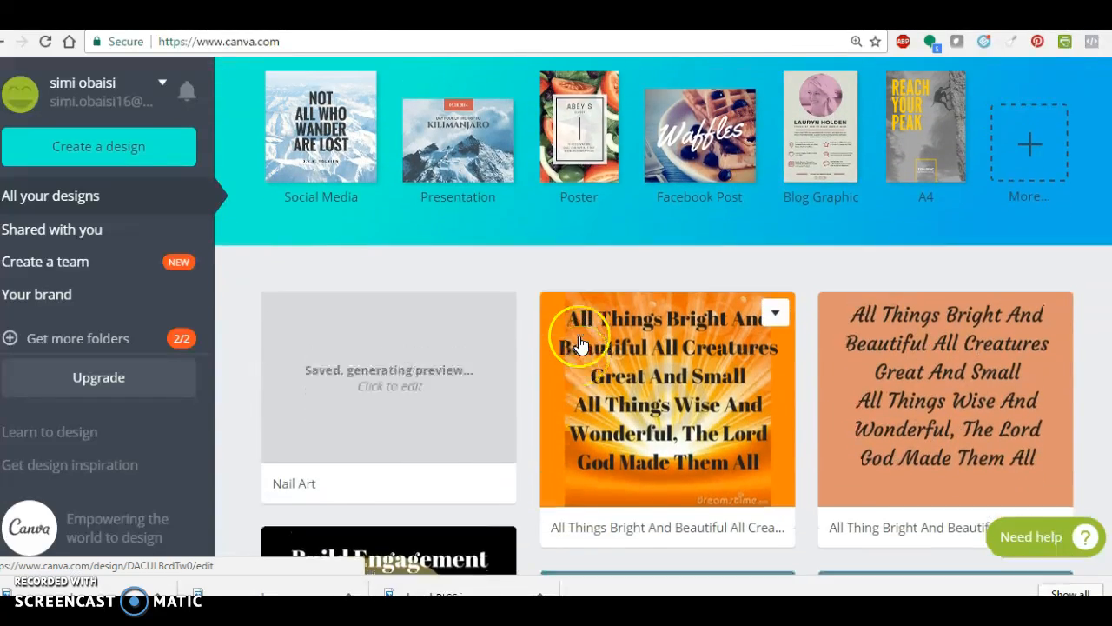
pyautogui.scroll(1, 579, 343)
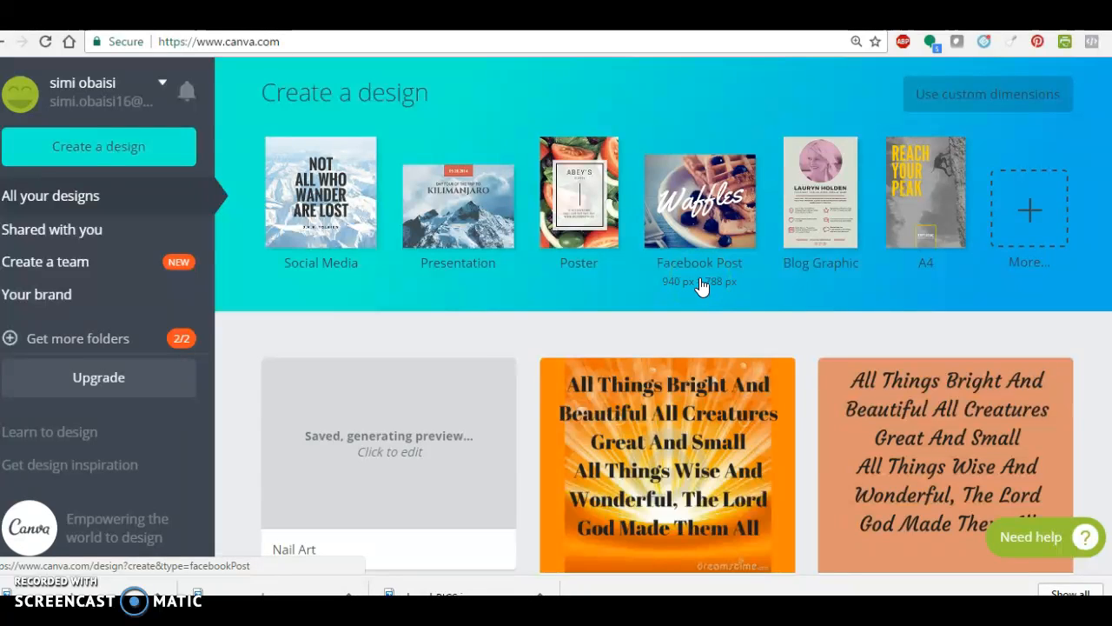
# Open the full list of design types and examine its categories, from Social Media Posts to Ads, including the Logo format under Marketing Materials.
pyautogui.click(1024, 257)
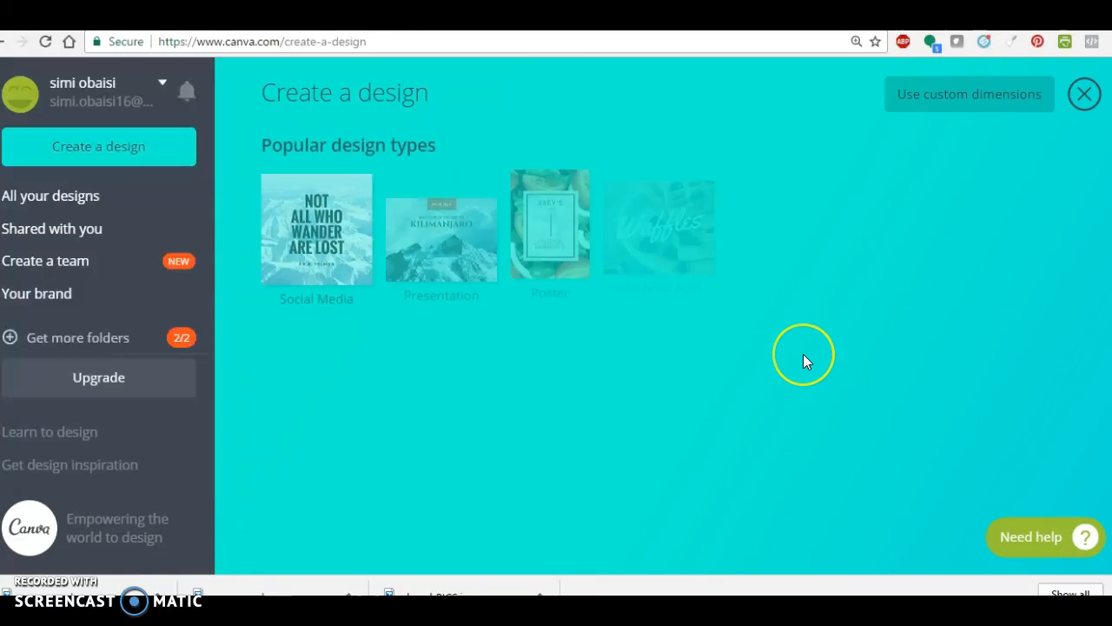
pyautogui.scroll(-3, 830, 359)
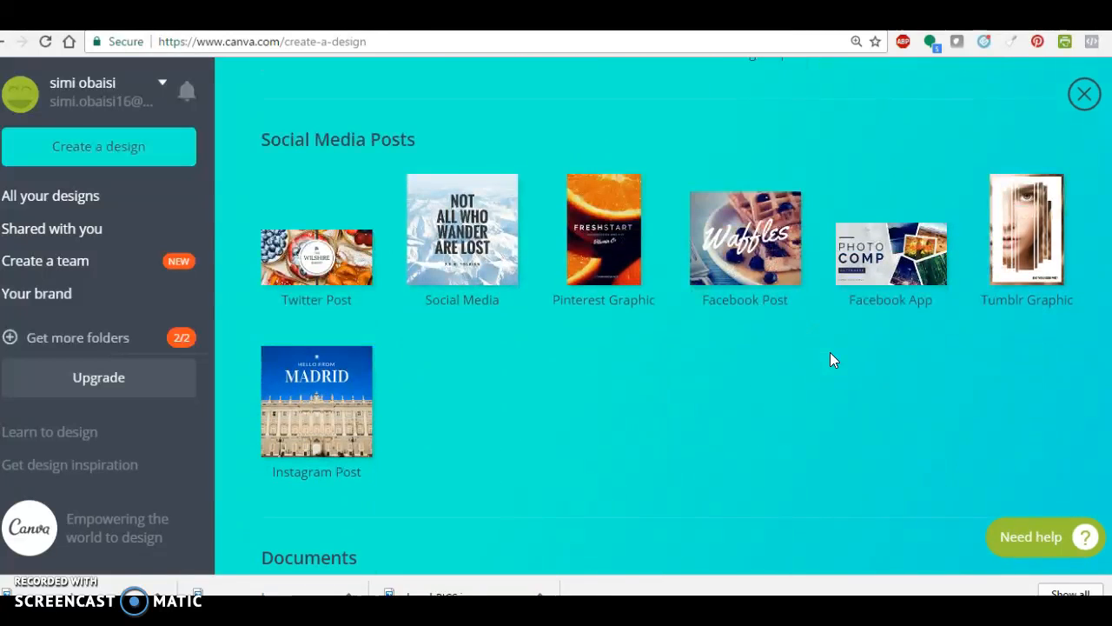
pyautogui.scroll(-2, 831, 356)
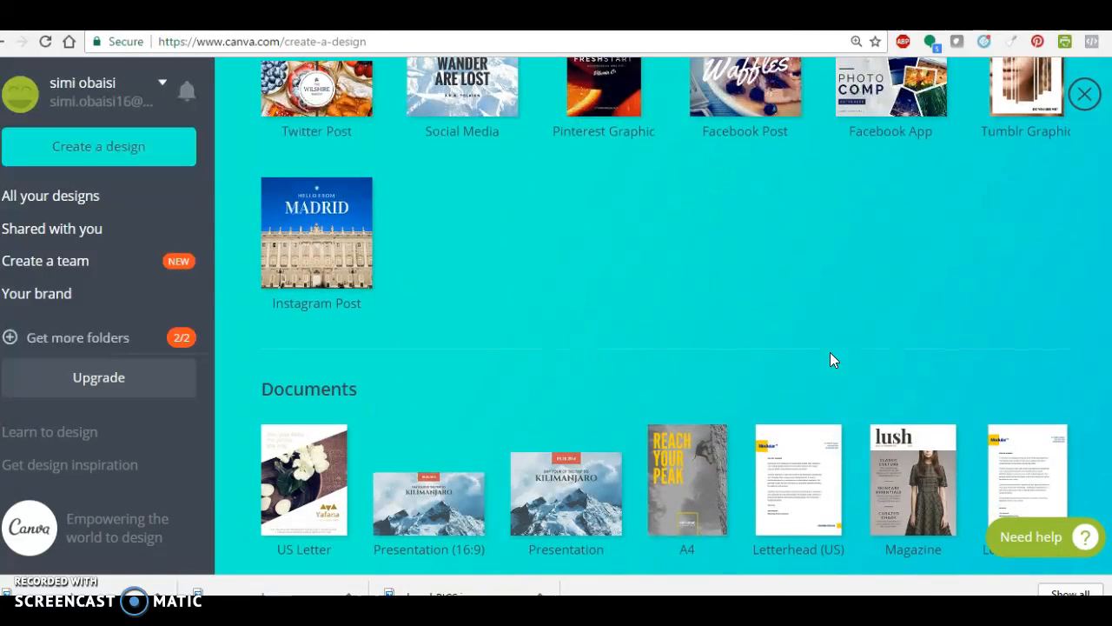
pyautogui.scroll(-2, 831, 356)
pyautogui.scroll(-1, 830, 356)
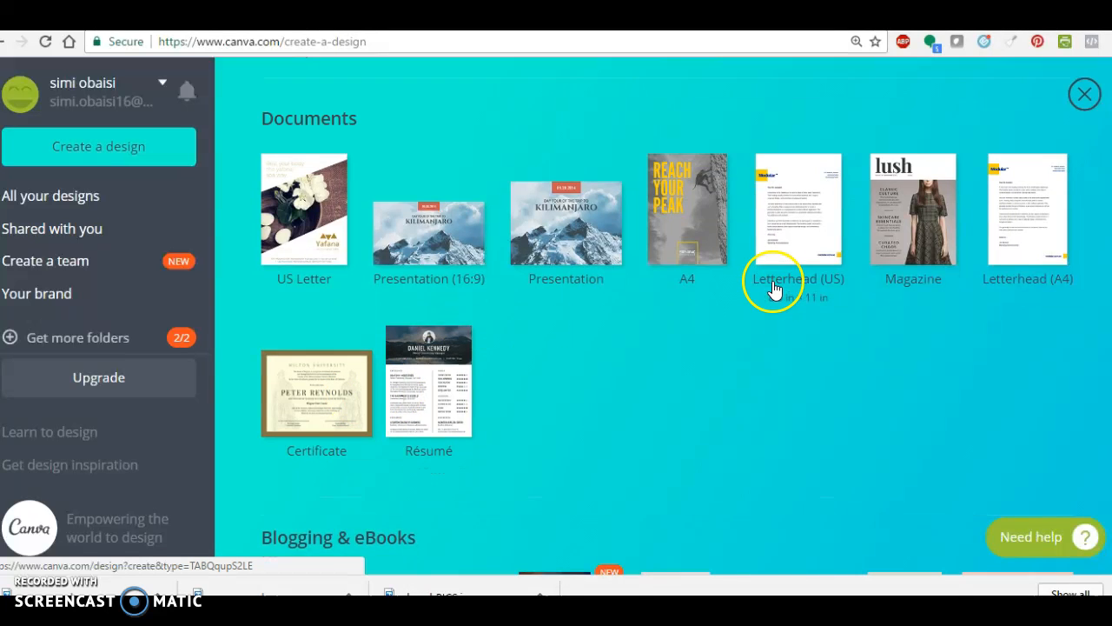
pyautogui.scroll(-3, 773, 284)
pyautogui.scroll(-5, 765, 394)
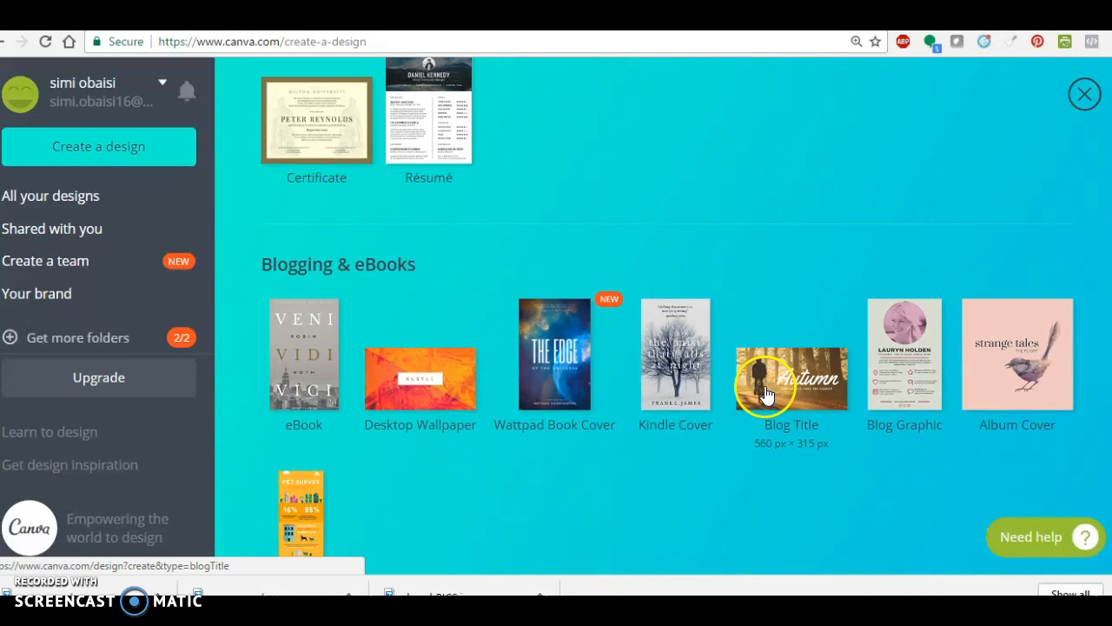
pyautogui.scroll(-2, 765, 394)
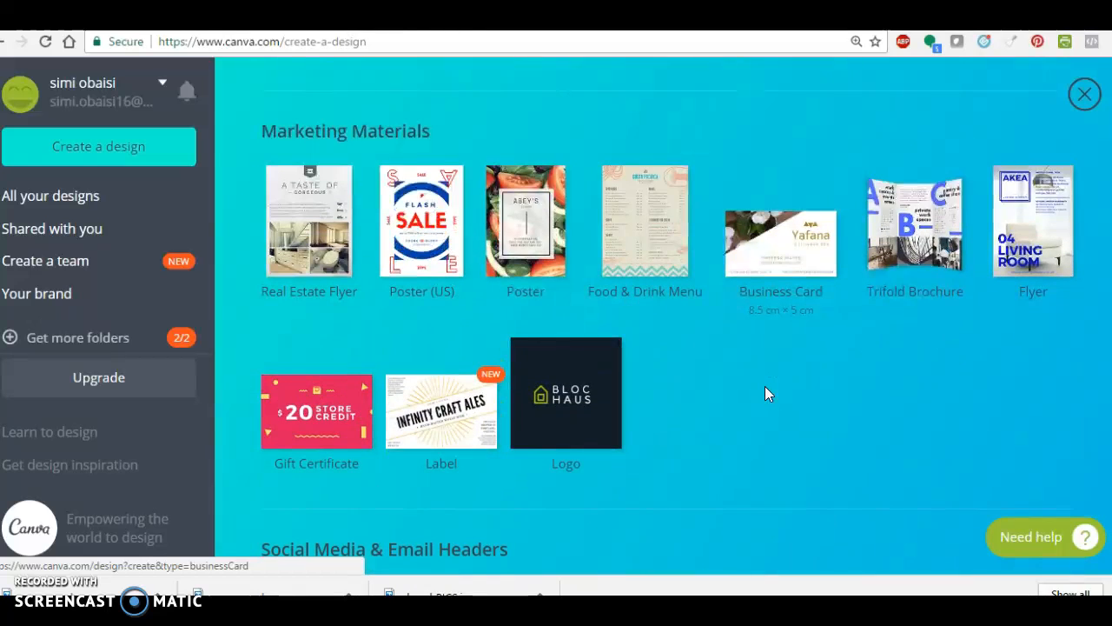
pyautogui.scroll(-2, 765, 394)
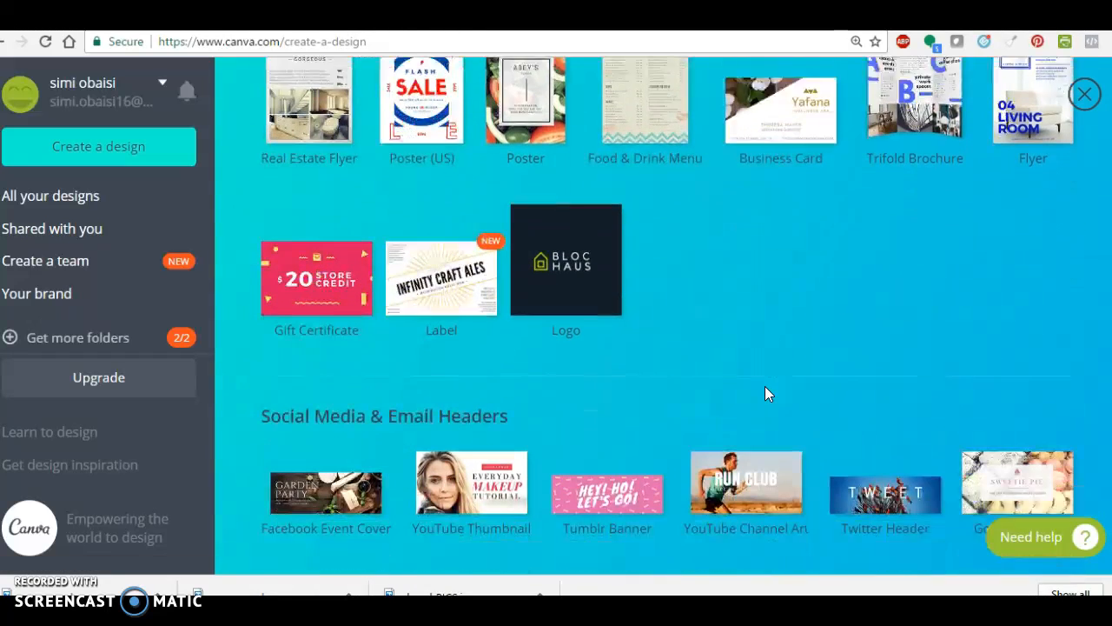
pyautogui.scroll(-3, 765, 394)
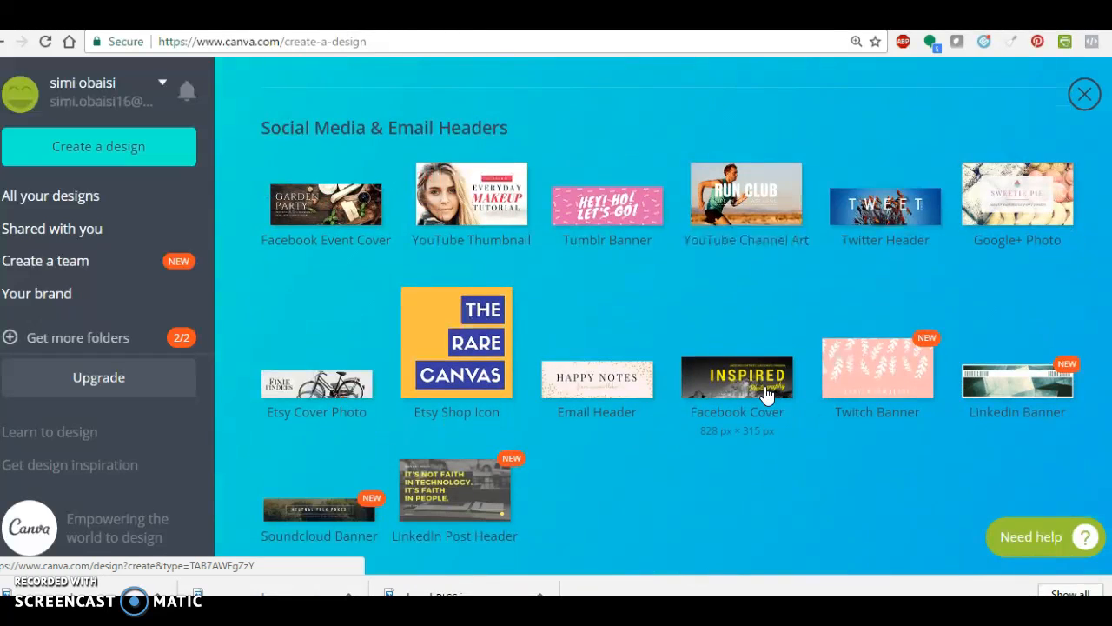
pyautogui.scroll(-2, 765, 394)
pyautogui.scroll(-1, 765, 393)
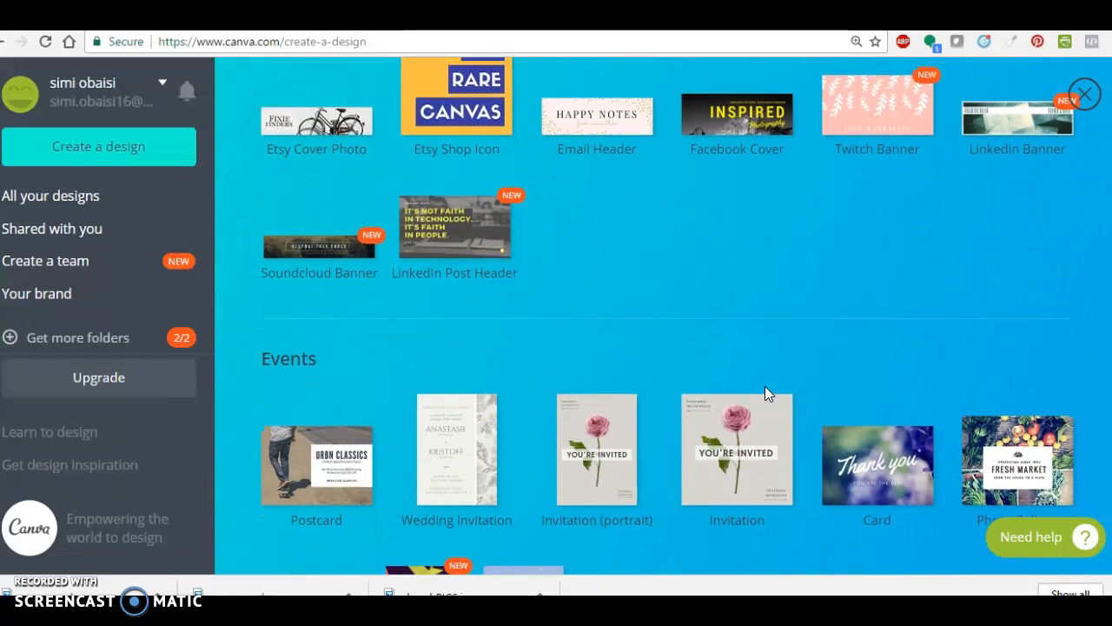
pyautogui.scroll(-3, 765, 394)
pyautogui.scroll(-2, 767, 394)
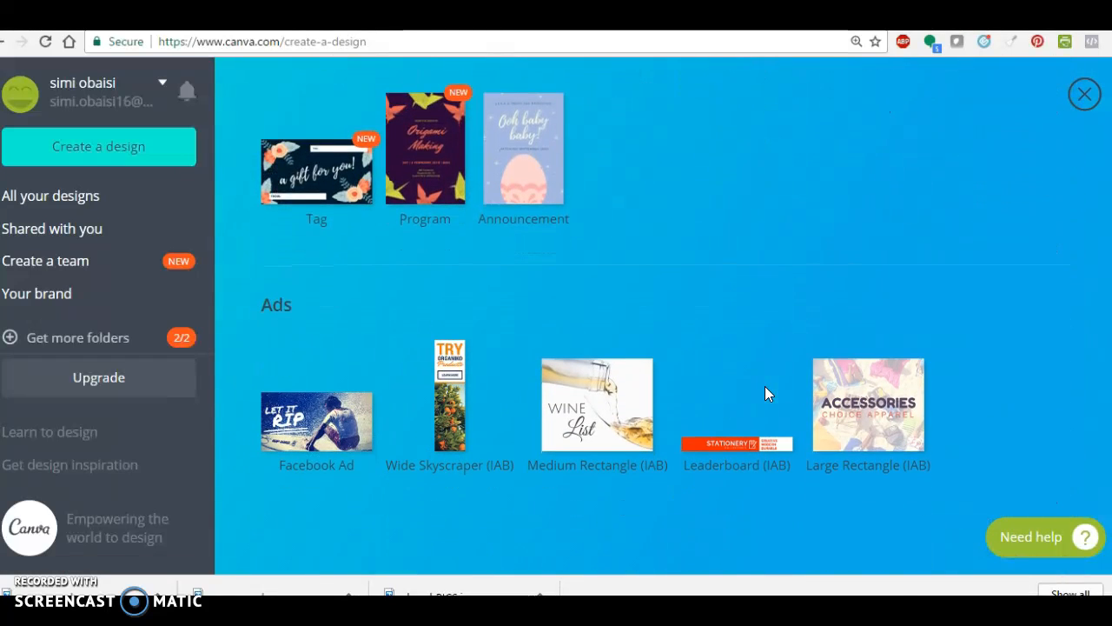
pyautogui.scroll(3, 764, 394)
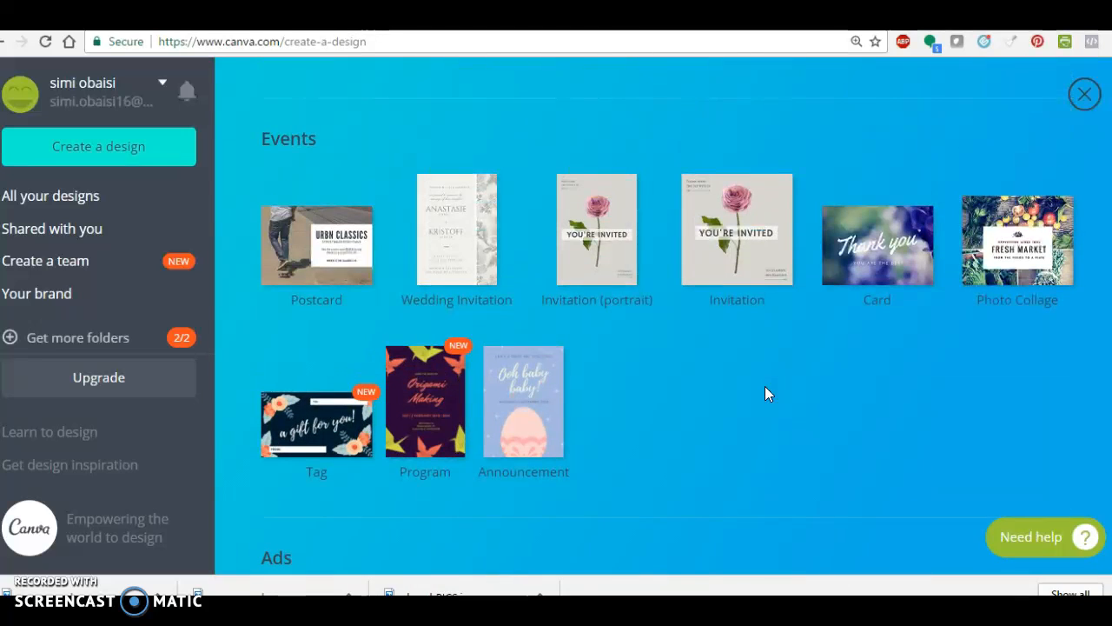
pyautogui.scroll(4, 765, 394)
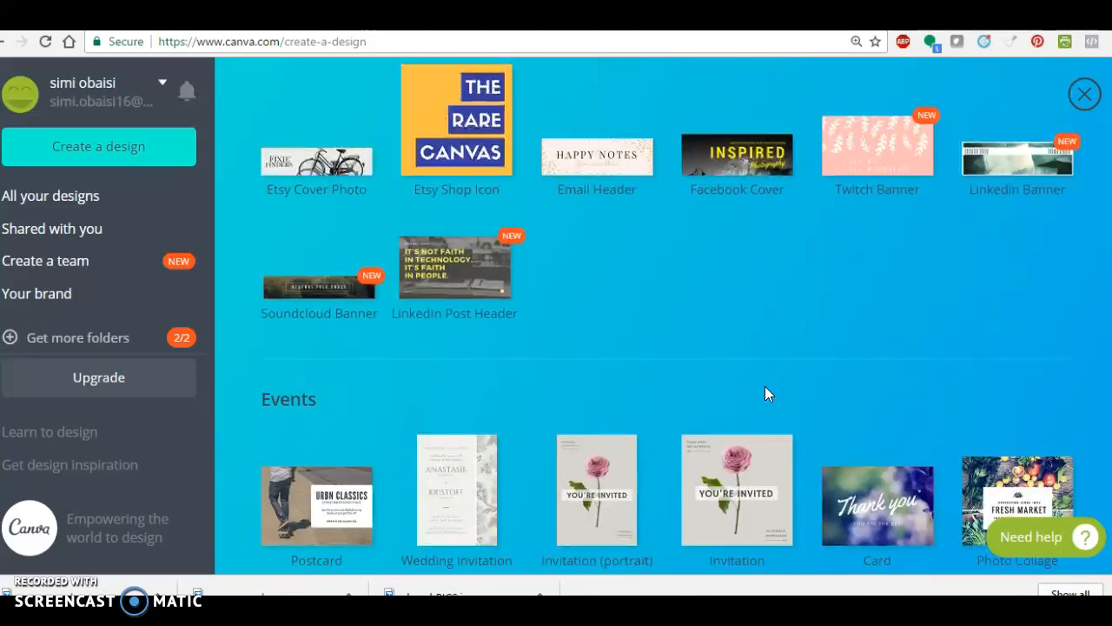
pyautogui.scroll(6, 765, 394)
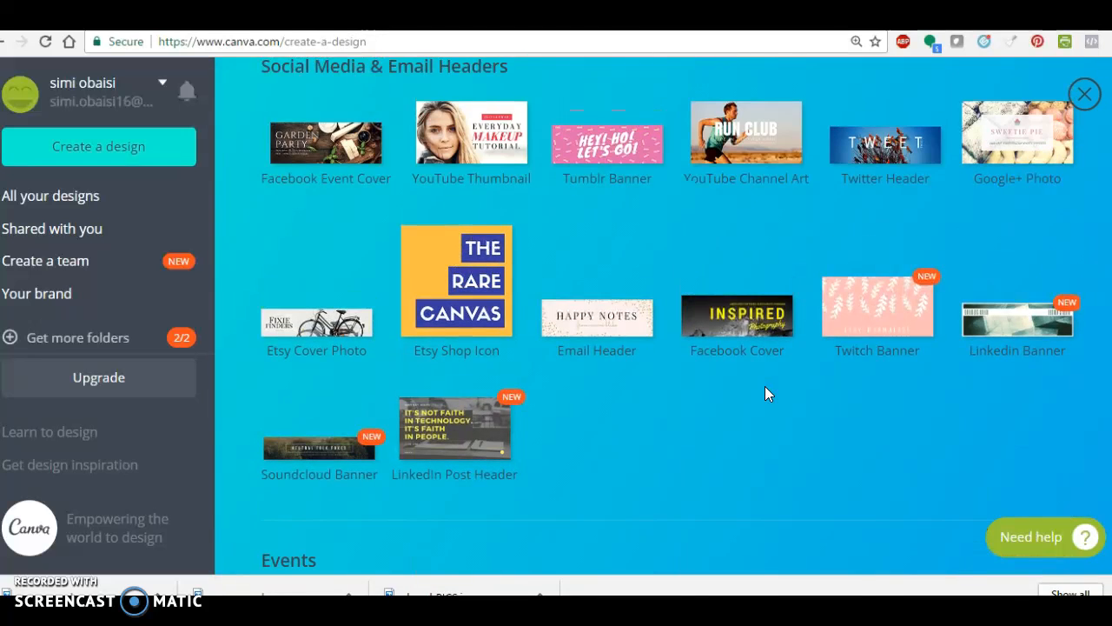
pyautogui.scroll(3, 765, 393)
pyautogui.scroll(-2, 765, 392)
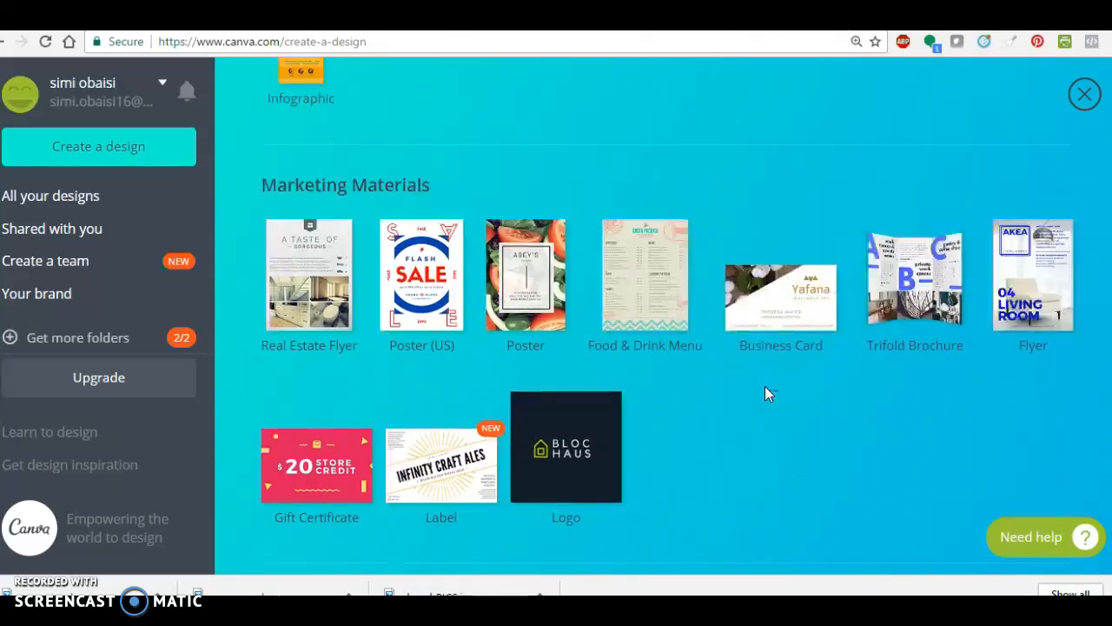
pyautogui.click(566, 428)
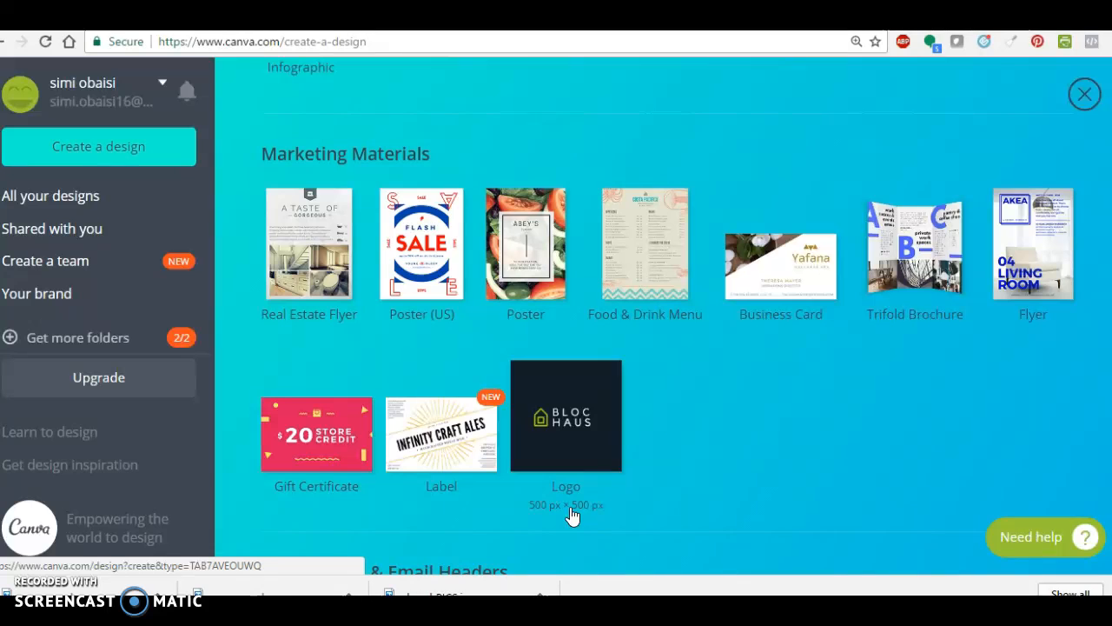
pyautogui.scroll(10, 745, 298)
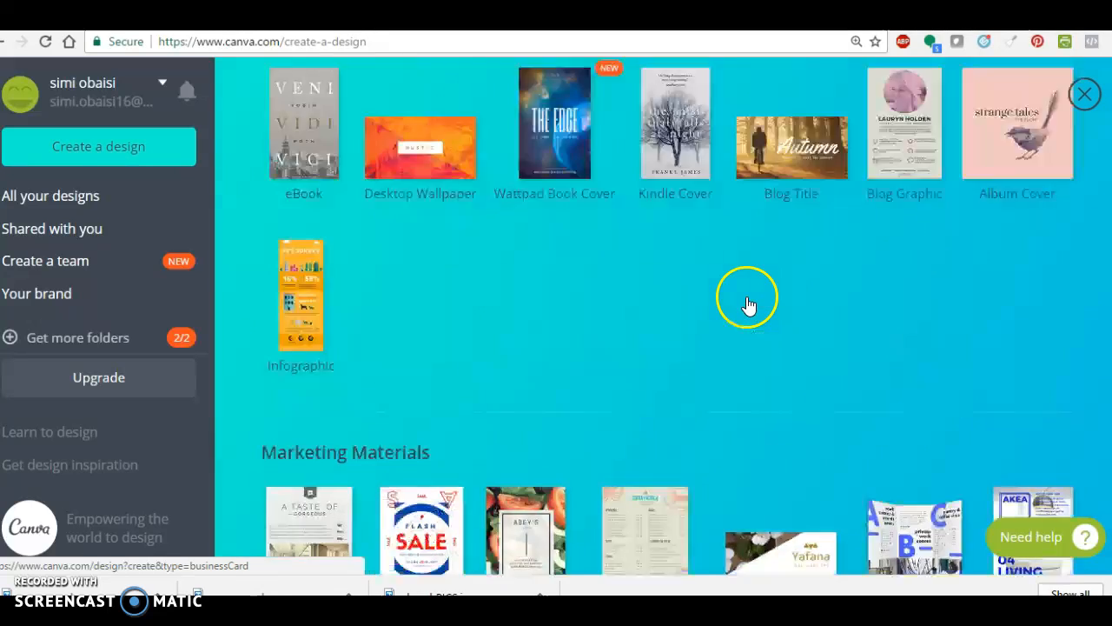
# Return to the popular design types and create a blank Facebook Post design.
pyautogui.scroll(5, 747, 304)
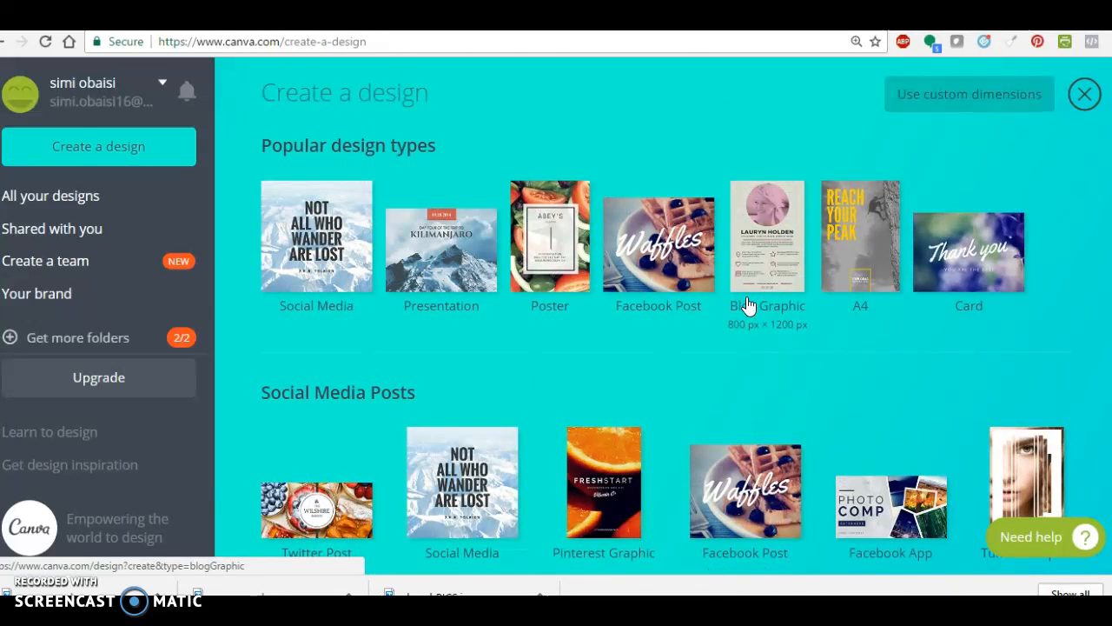
pyautogui.click(1008, 93)
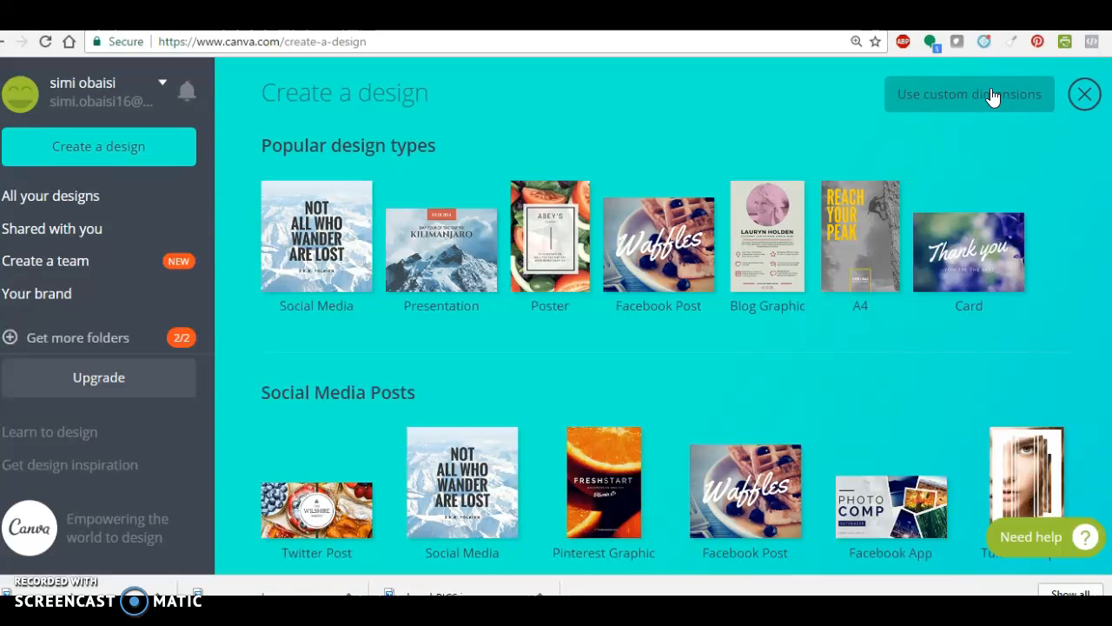
pyautogui.click(658, 259)
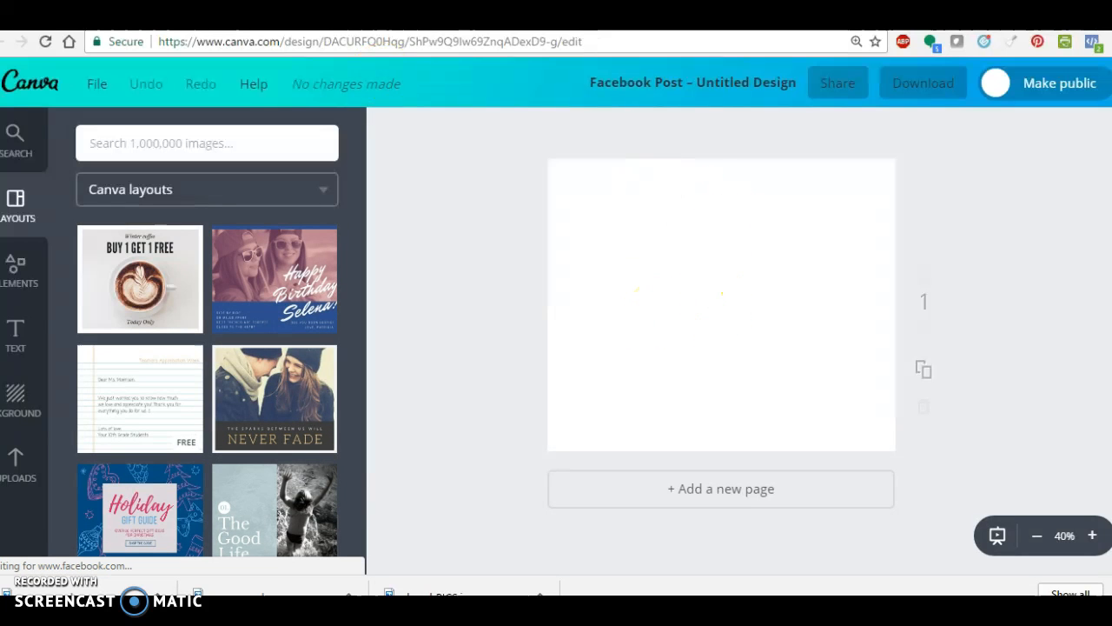
# Browse the ready-made text designs and place the round French Cafe badge on the page.
pyautogui.click(15, 346)
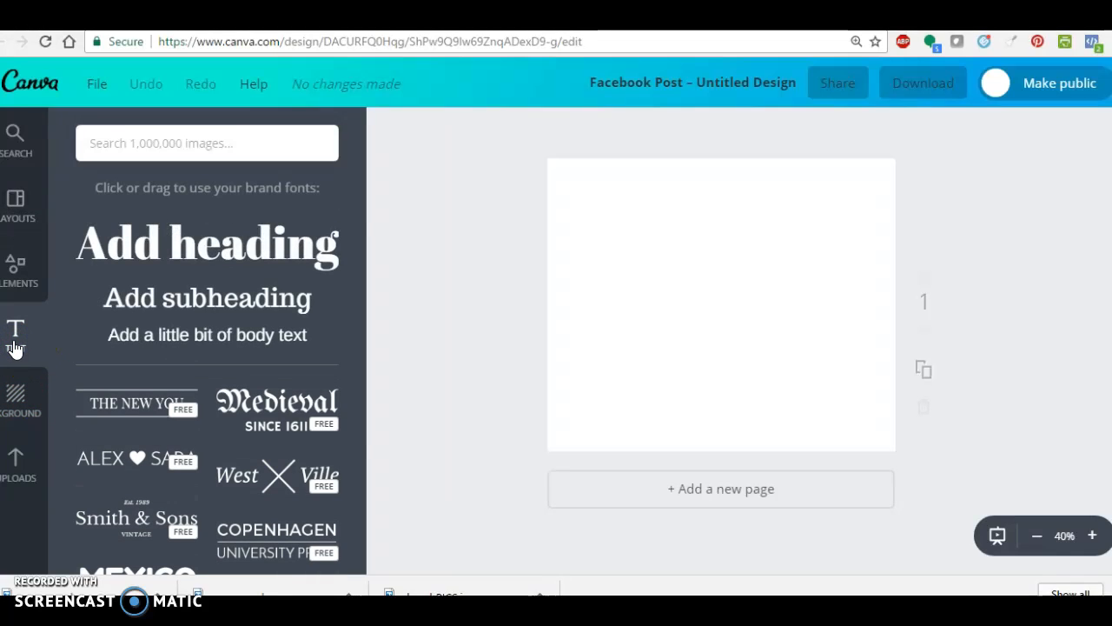
pyautogui.scroll(-5, 117, 452)
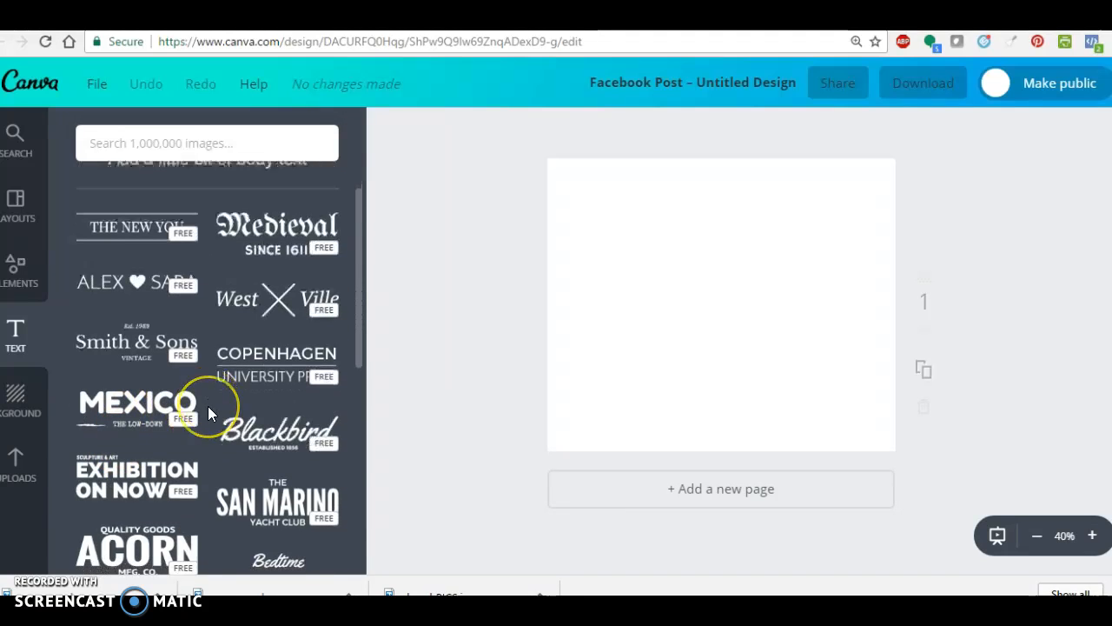
pyautogui.scroll(-10, 208, 414)
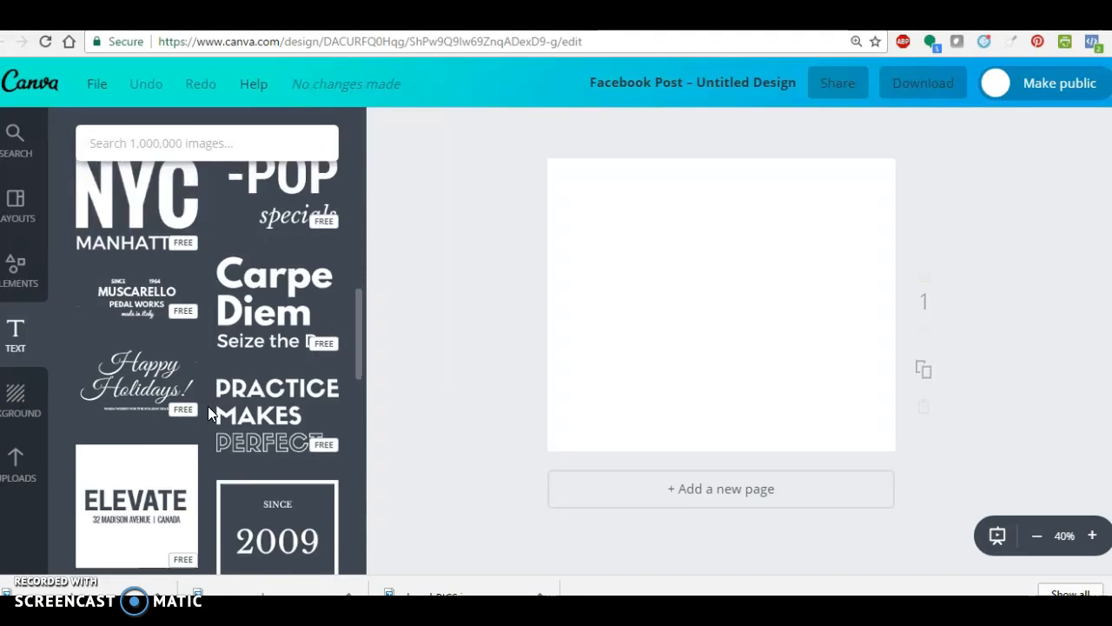
pyautogui.scroll(-10, 208, 414)
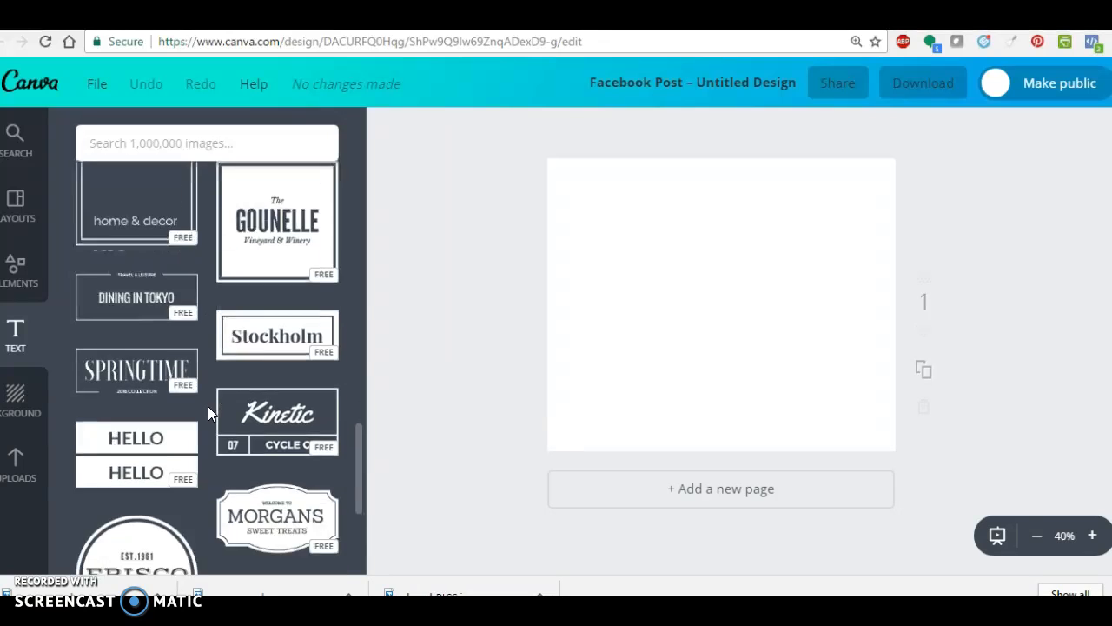
pyautogui.scroll(-5, 99, 409)
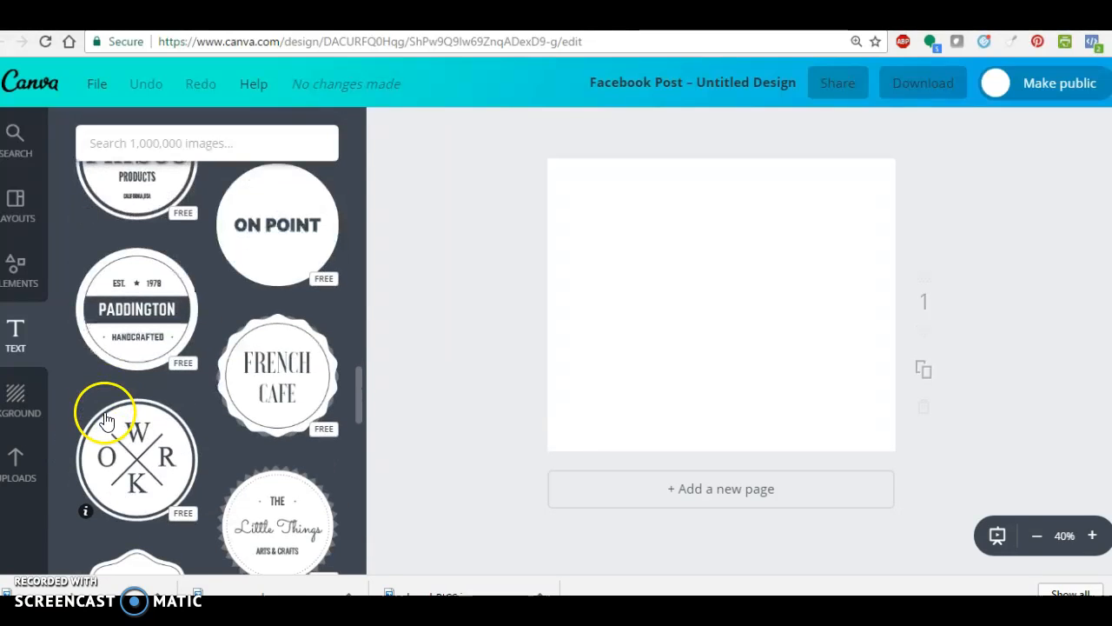
pyautogui.moveTo(286, 390); pyautogui.dragTo(687, 328)
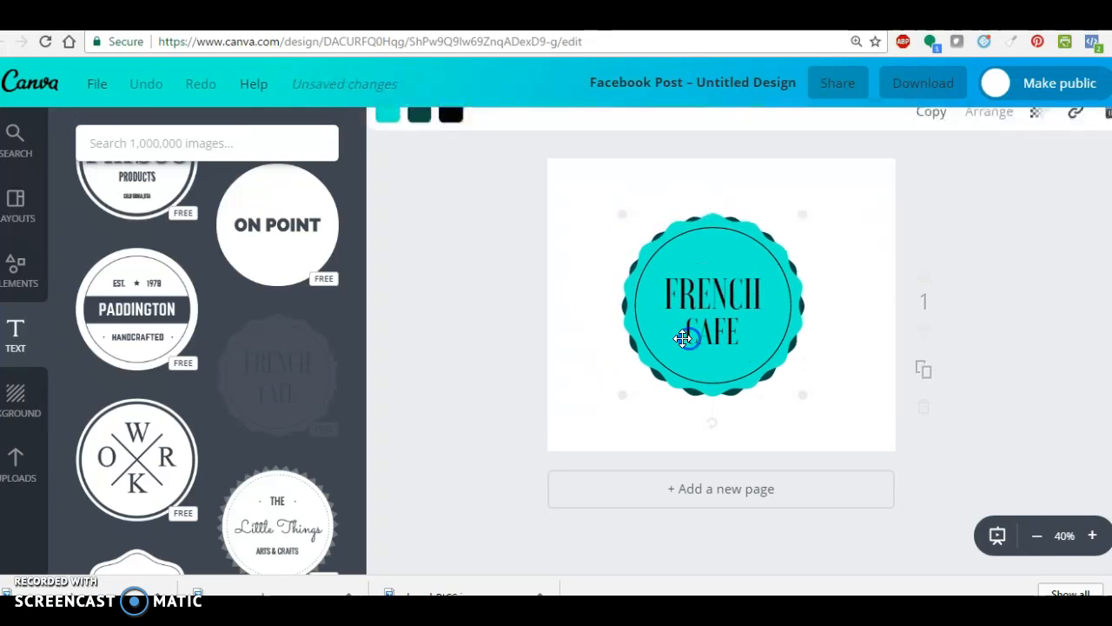
# Enlarge the French Cafe badge from its upper-left and lower-right corners until it nearly fills the page height.
pyautogui.click(668, 311)
pyautogui.click(608, 225)
pyautogui.moveTo(624, 217); pyautogui.dragTo(579, 201)
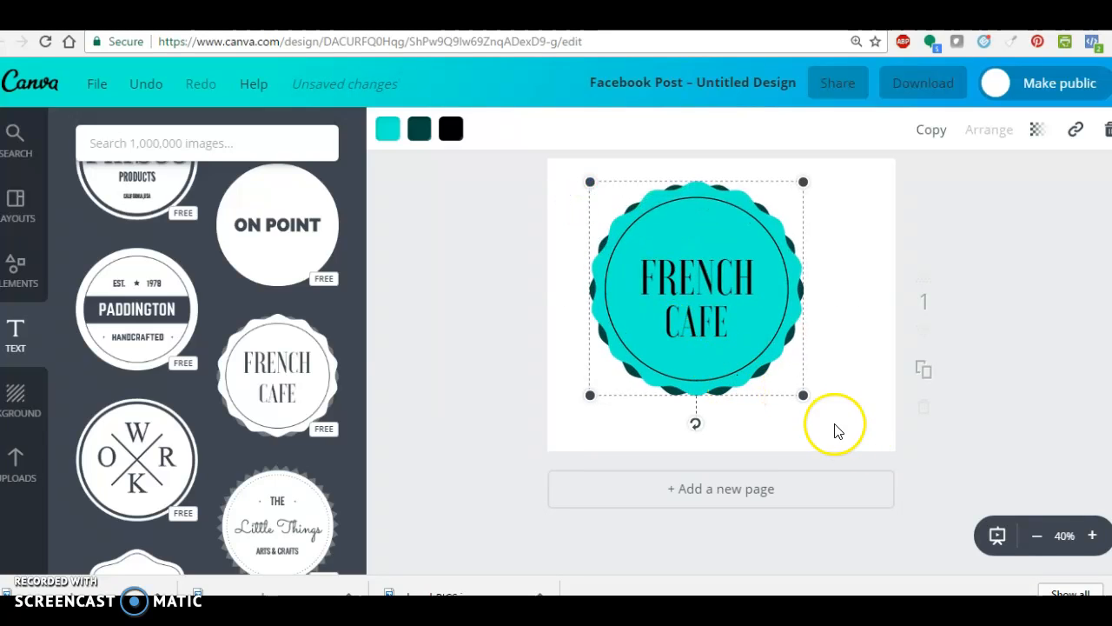
pyautogui.moveTo(803, 397); pyautogui.dragTo(866, 438)
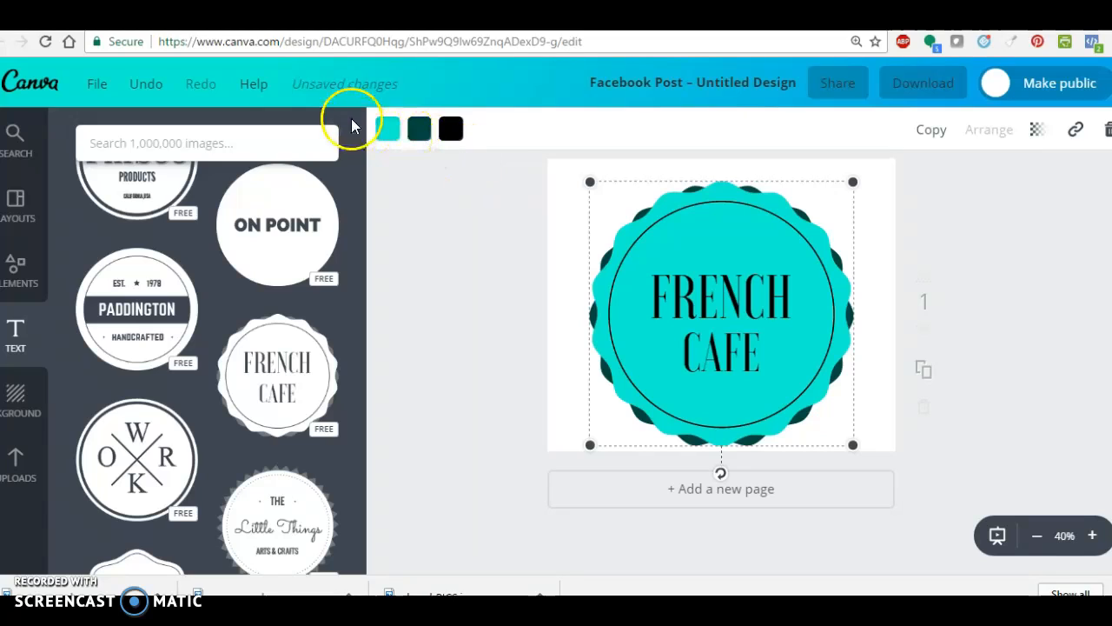
# Change the badge's turquoise fill to the light green of the default palette.
pyautogui.click(380, 129)
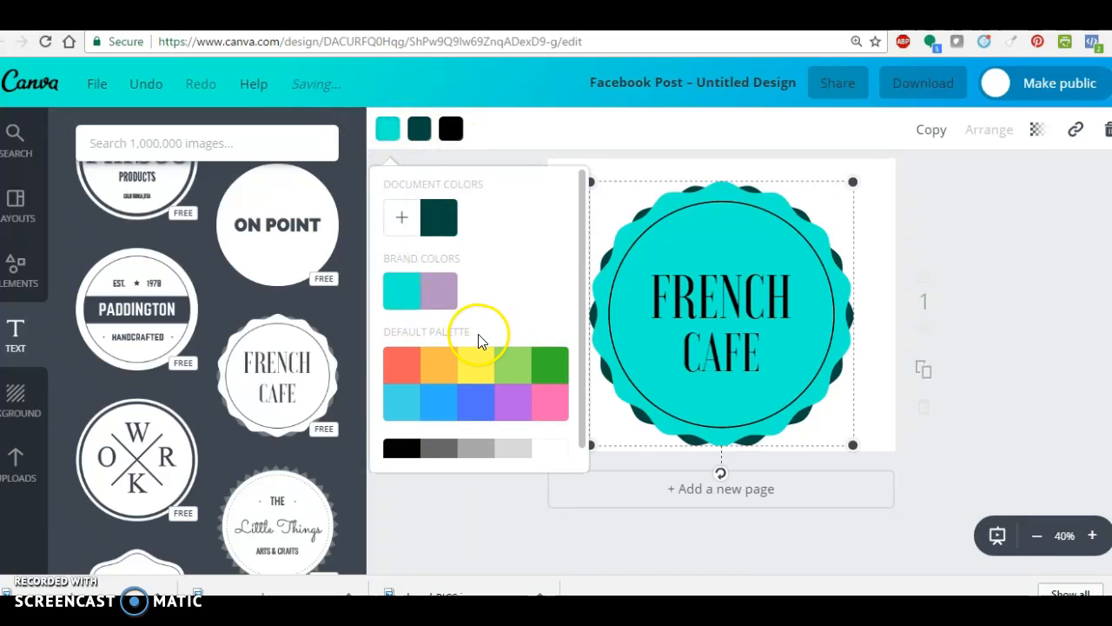
pyautogui.click(512, 366)
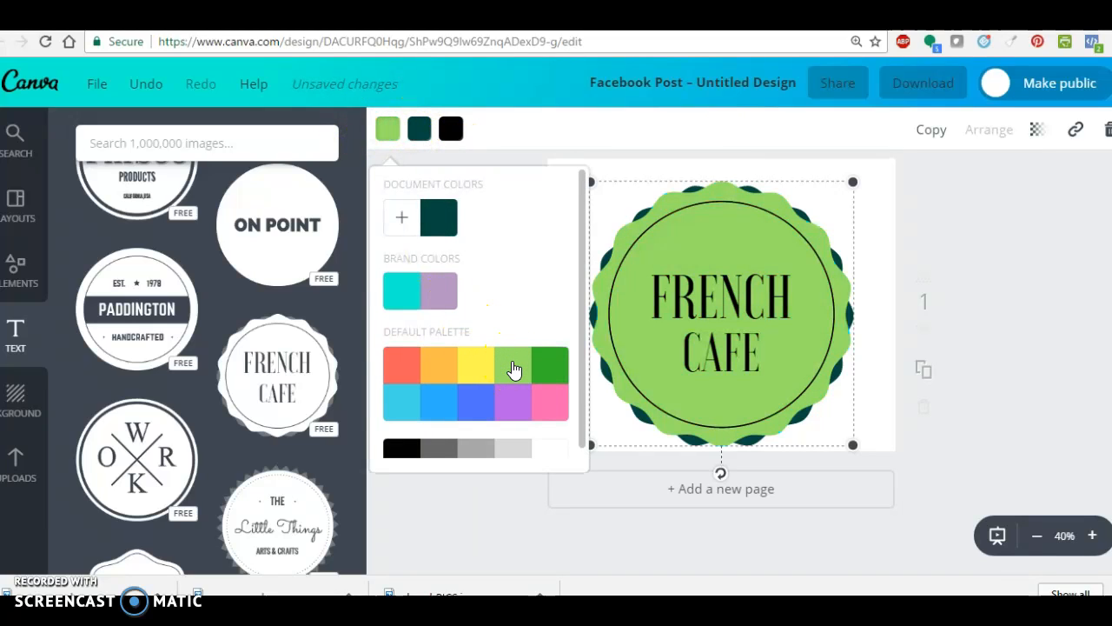
pyautogui.click(713, 296)
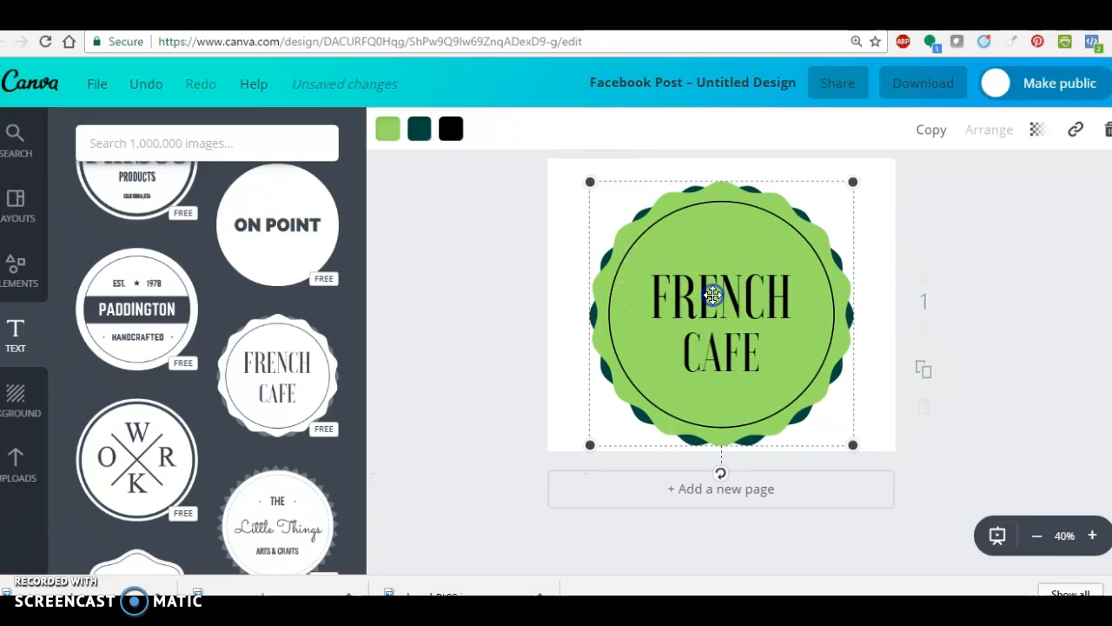
# Replace the word FRENCH on the badge with "American".
pyautogui.doubleClick(713, 296)
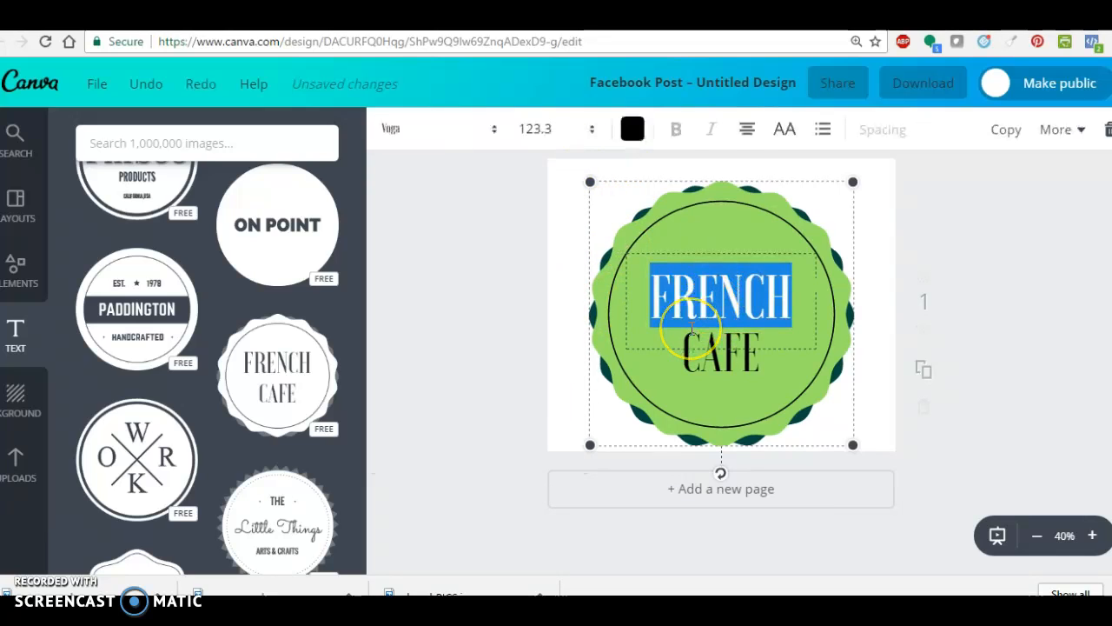
pyautogui.write('A')
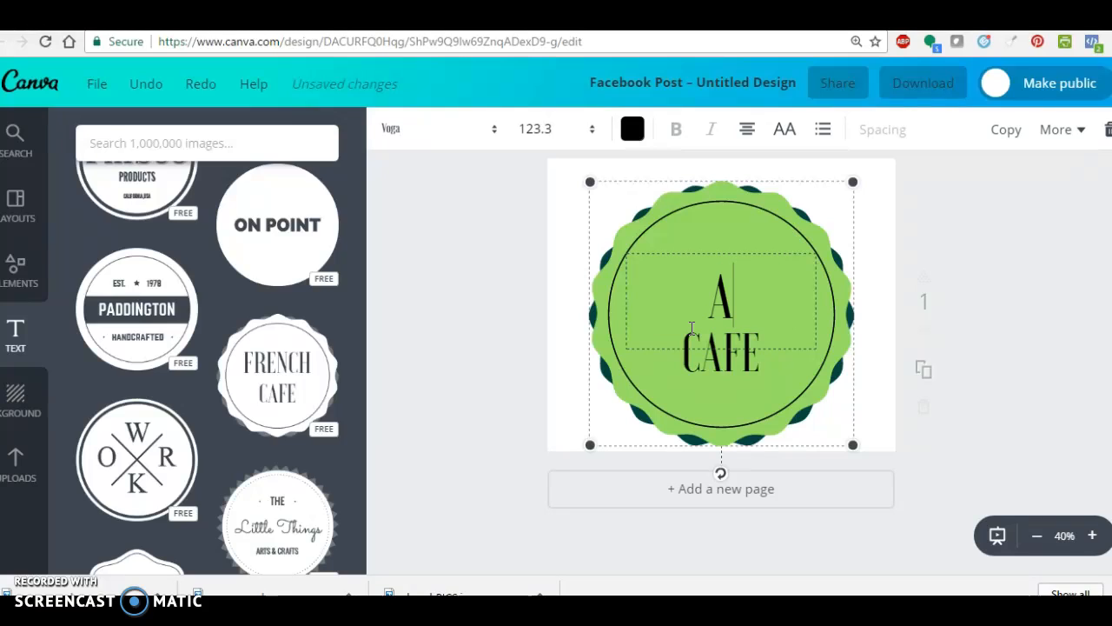
pyautogui.write('merican')
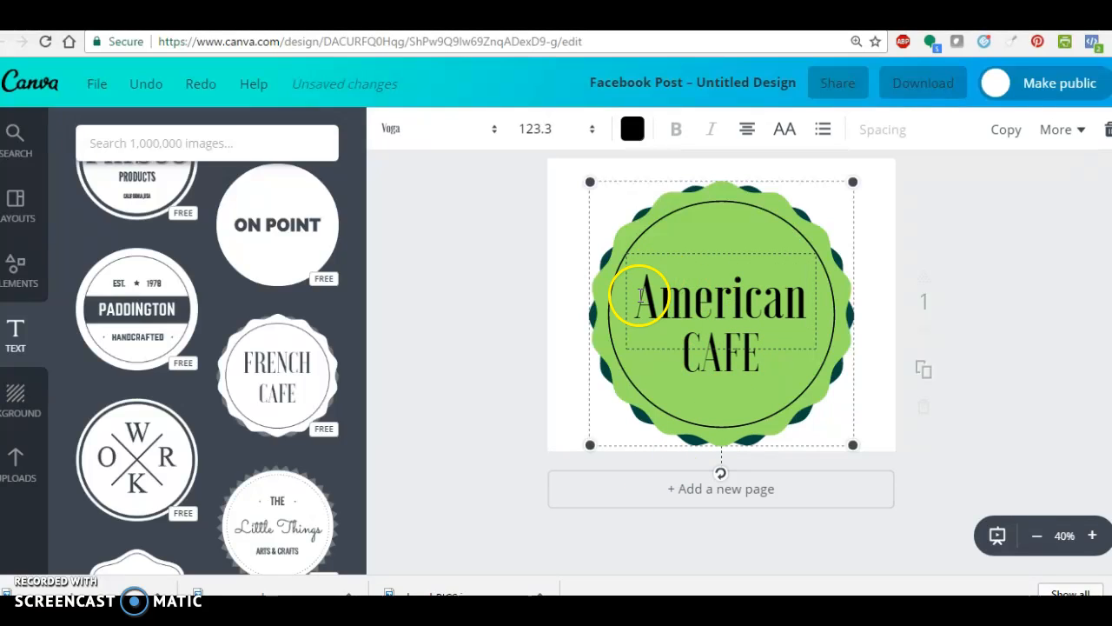
pyautogui.click(508, 345)
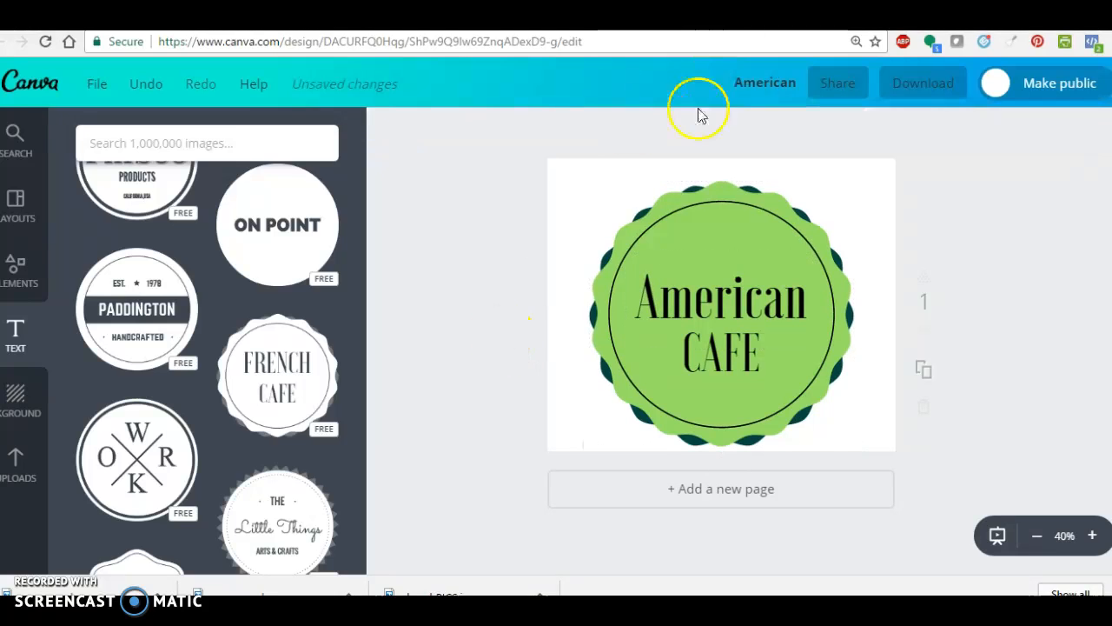
# Colour the word American in the default palette's coral red, and remove the whole badge from the page.
pyautogui.doubleClick(691, 298)
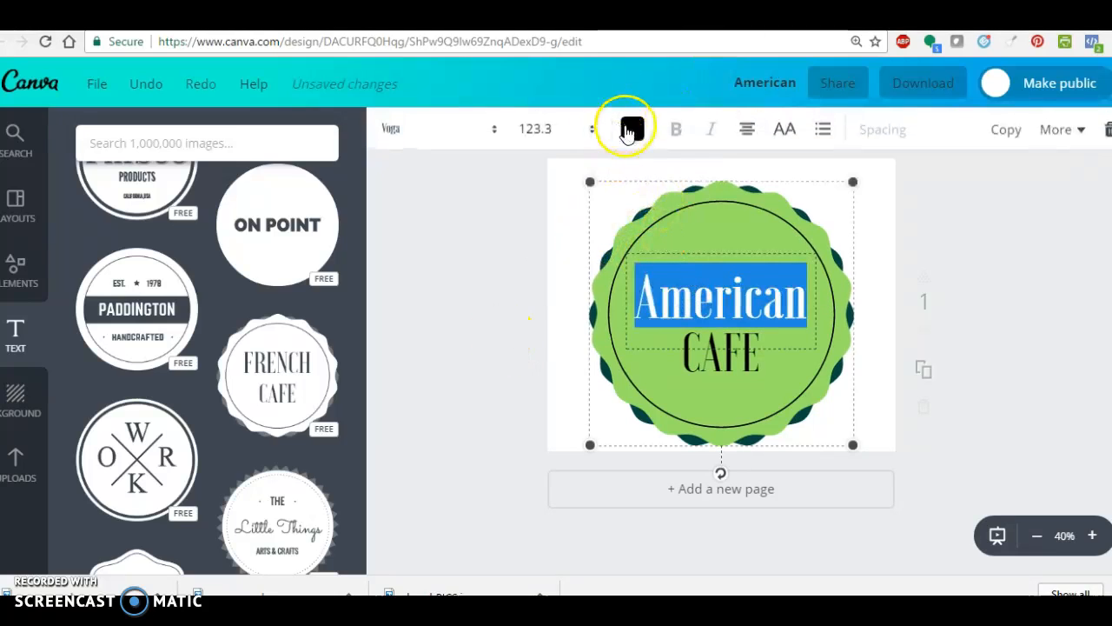
pyautogui.click(627, 130)
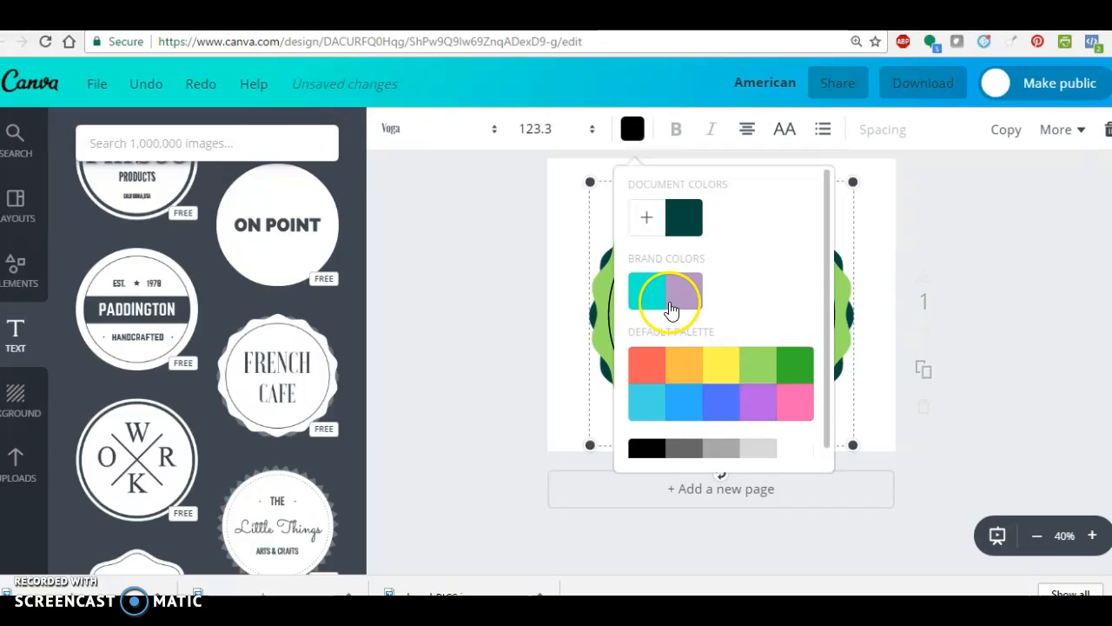
pyautogui.click(642, 363)
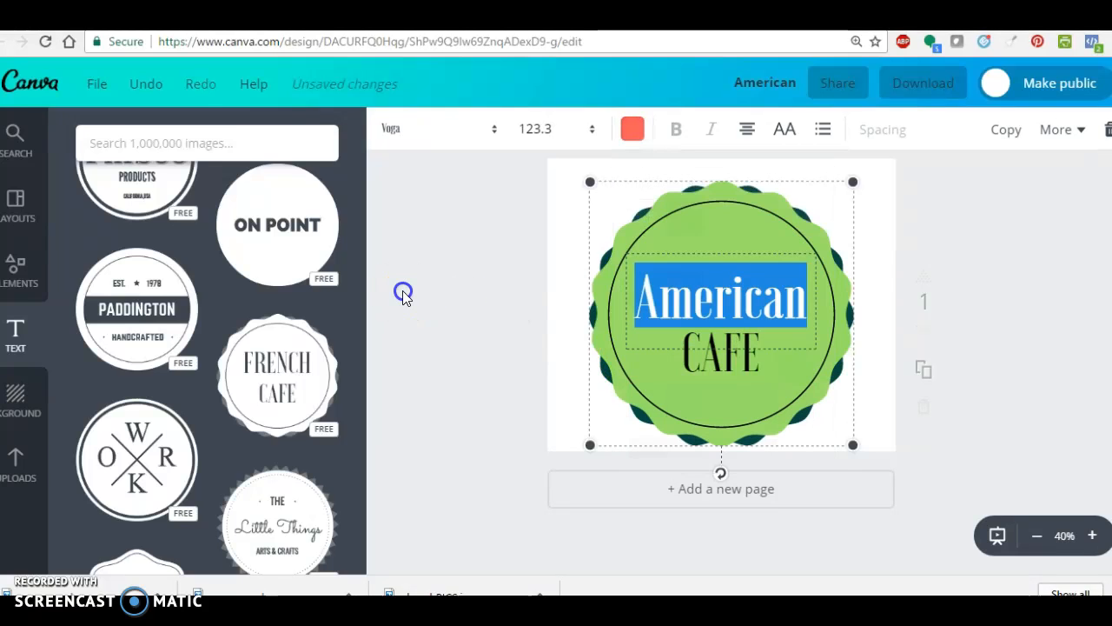
pyautogui.click(481, 382)
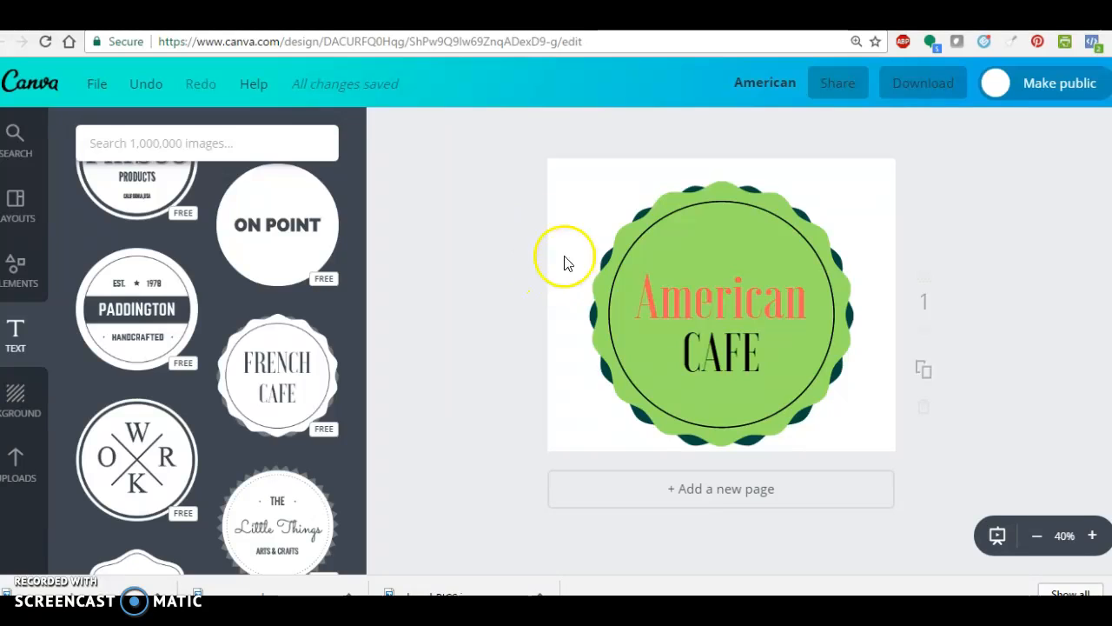
pyautogui.moveTo(790, 298); pyautogui.dragTo(258, 330)
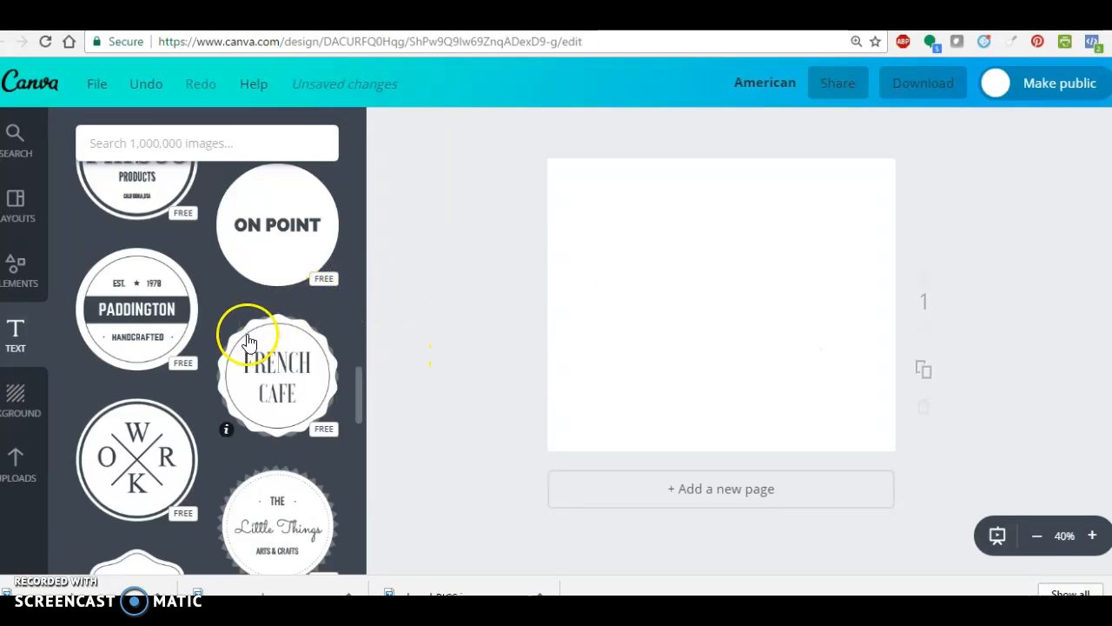
# Add a heading text box, centred in the upper part of the blank page.
pyautogui.scroll(-15, 249, 341)
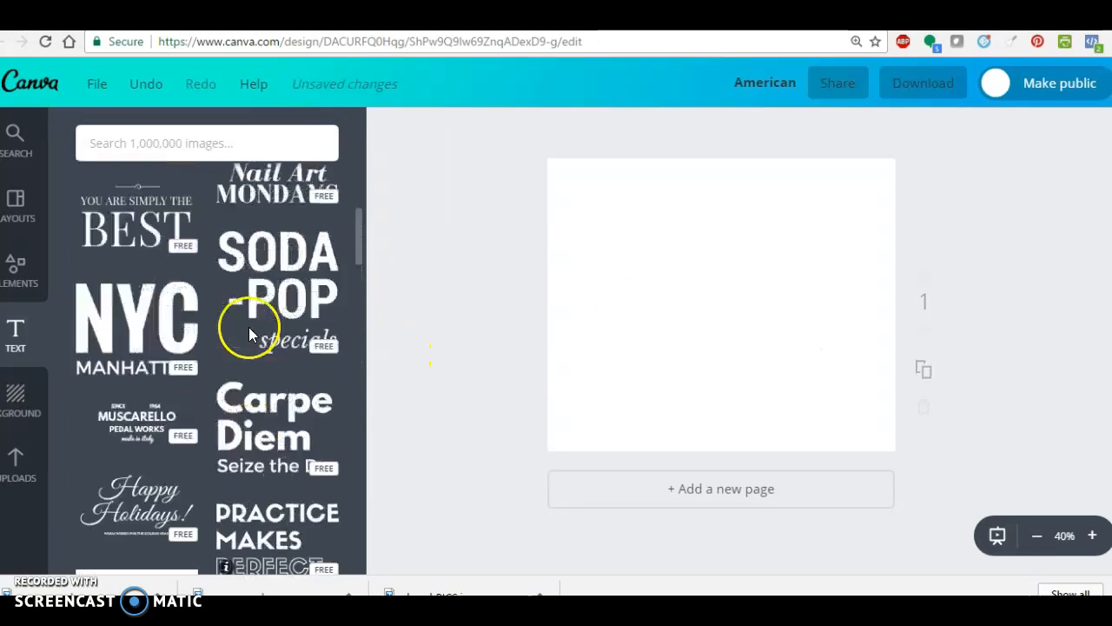
pyautogui.scroll(10, 250, 334)
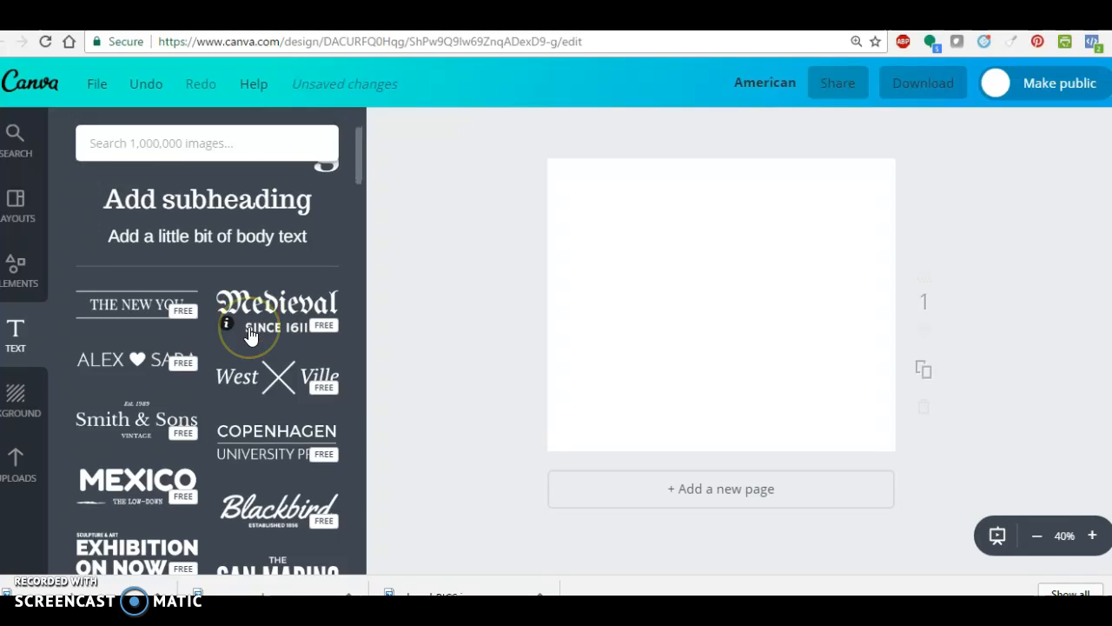
pyautogui.scroll(2, 249, 334)
pyautogui.moveTo(276, 241); pyautogui.dragTo(807, 245)
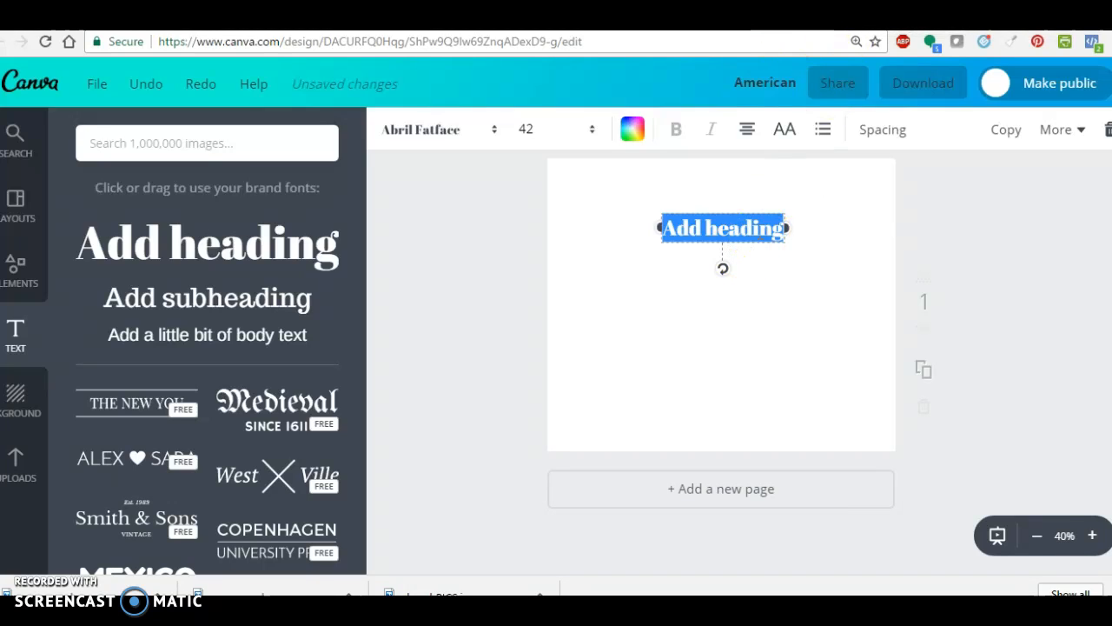
# Consult the Google image results for motivational quotes and replace the heading's placeholder text with "Work Like A Boss".
pyautogui.click(778, 19)
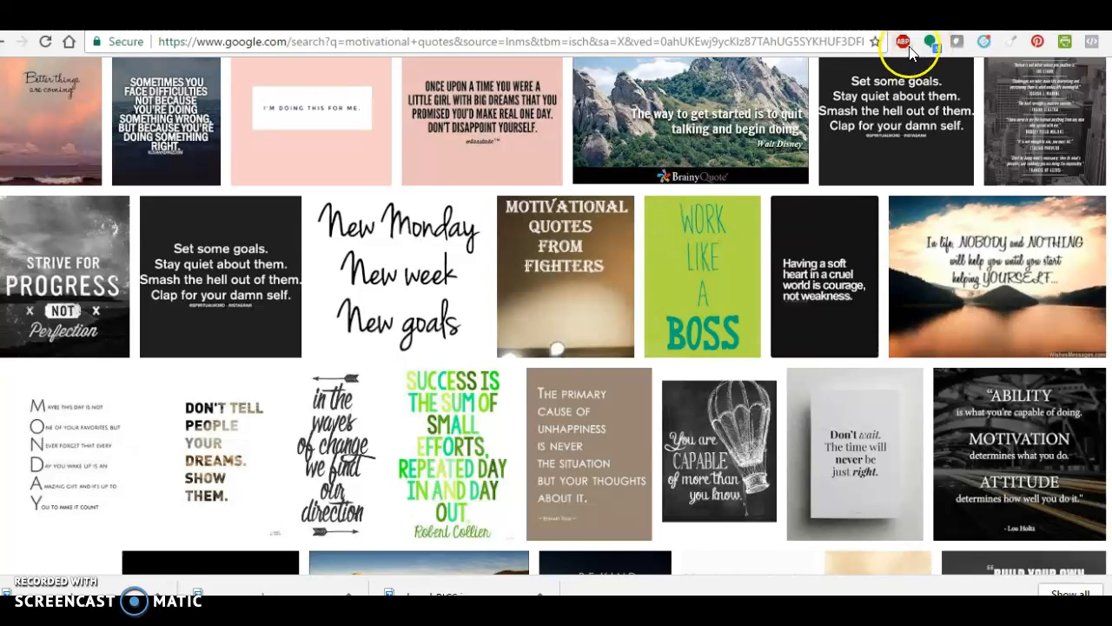
pyautogui.moveTo(702, 269)
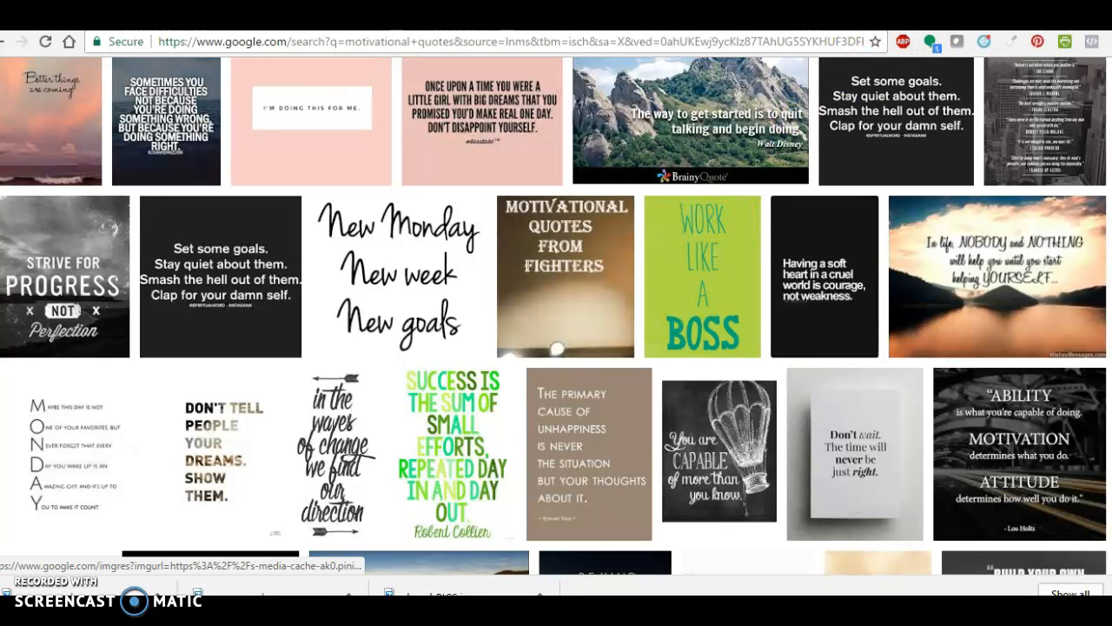
pyautogui.click(886, 16)
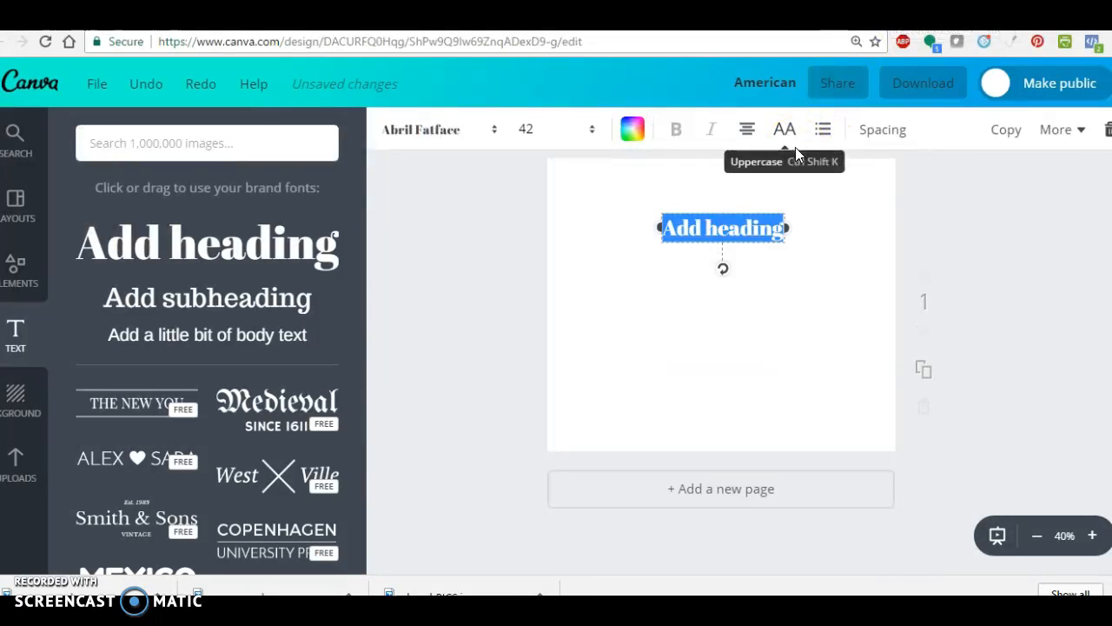
pyautogui.write('Work Like A')
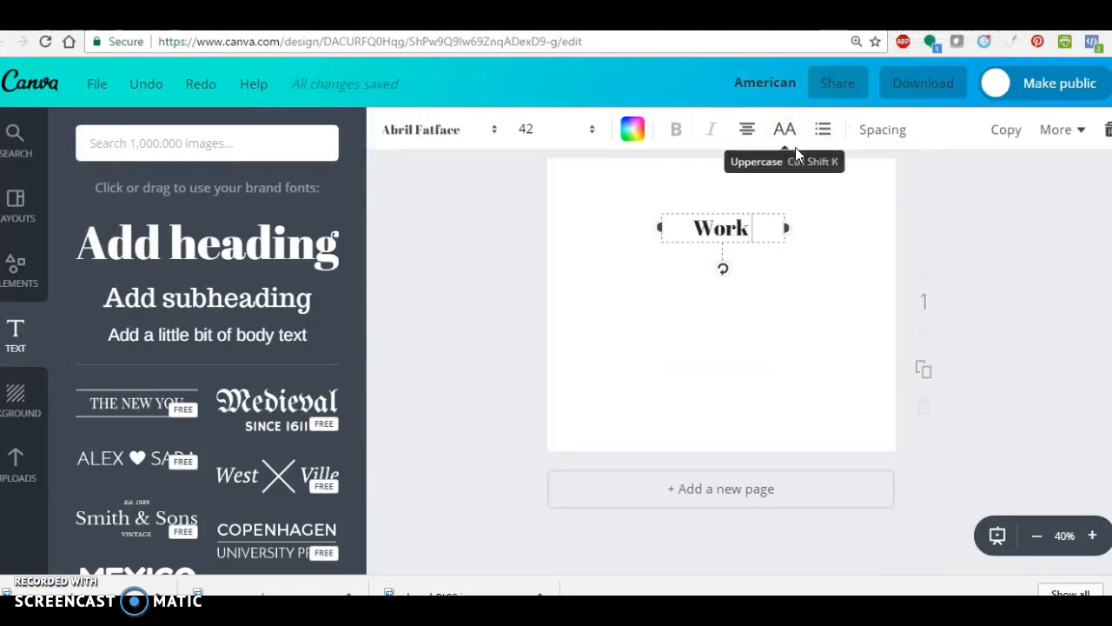
pyautogui.write(' Boss')
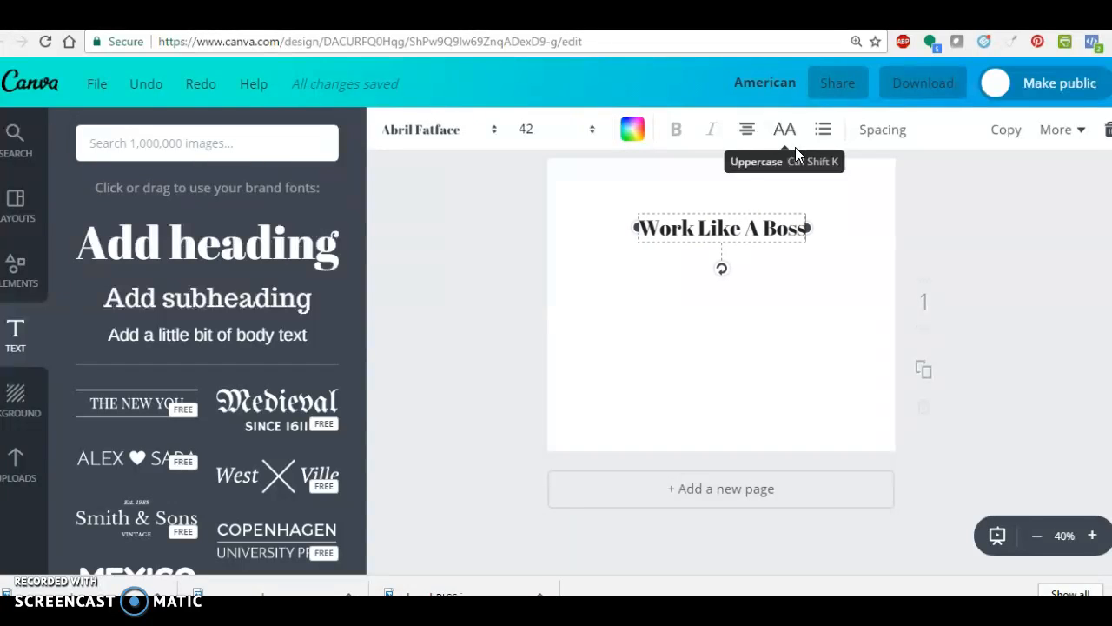
# Enlarge the "Work Like A Boss" heading, trying font size 72 and settling on 88.
pyautogui.click(526, 141)
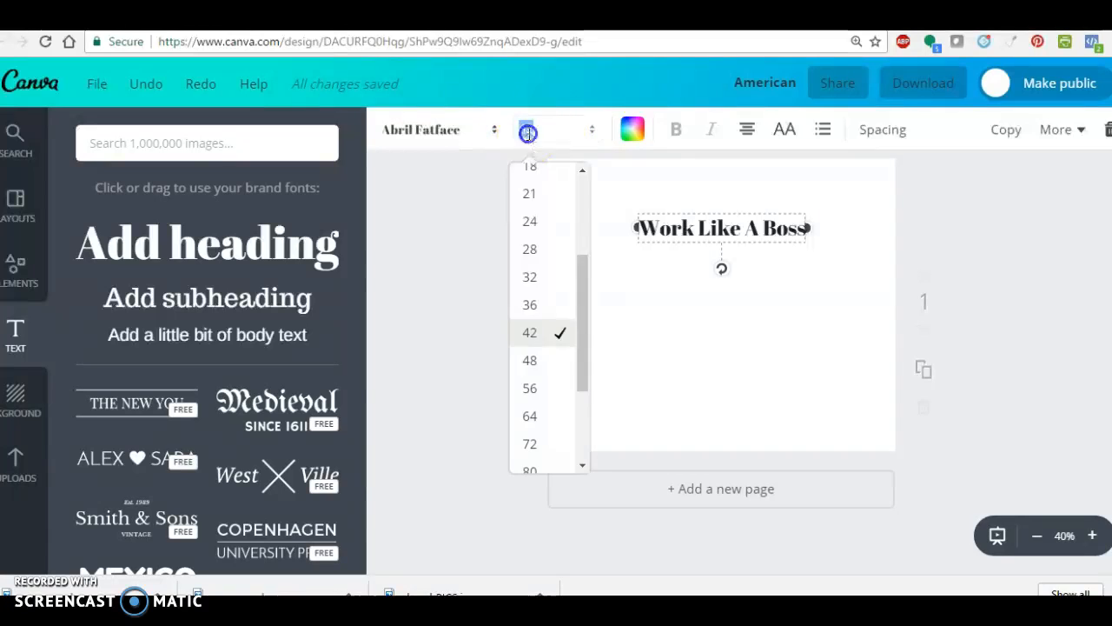
pyautogui.click(532, 445)
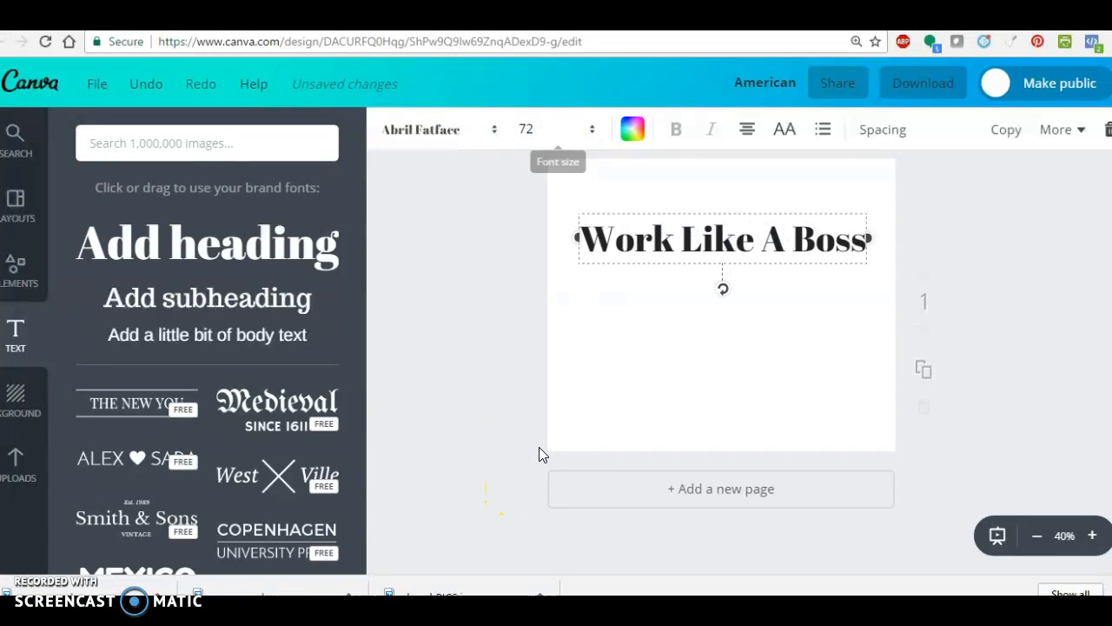
pyautogui.click(534, 134)
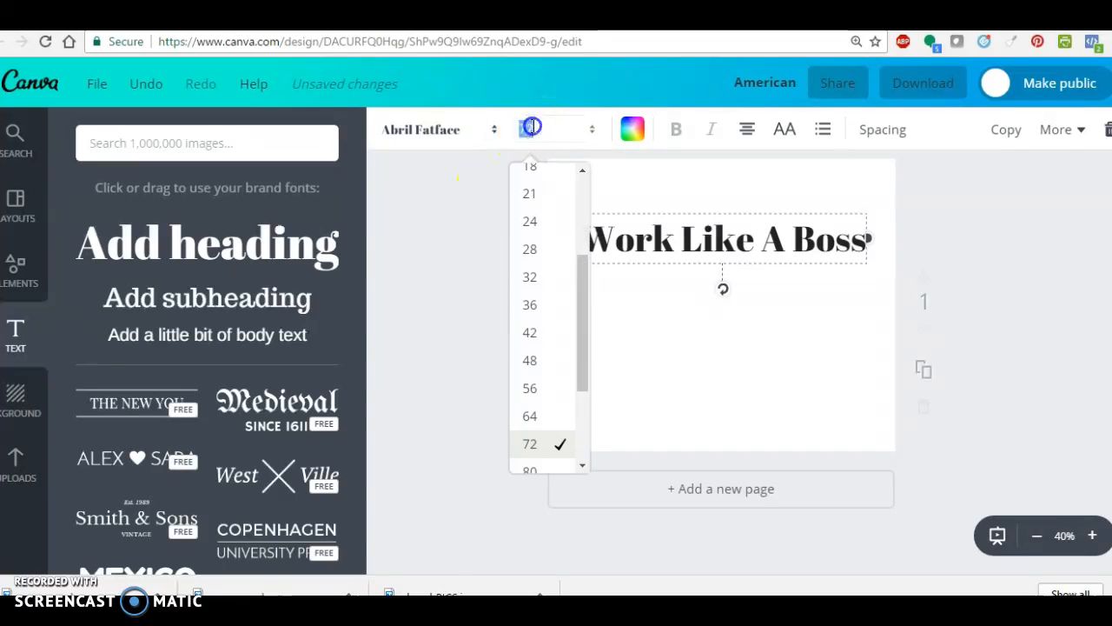
pyautogui.click(584, 466)
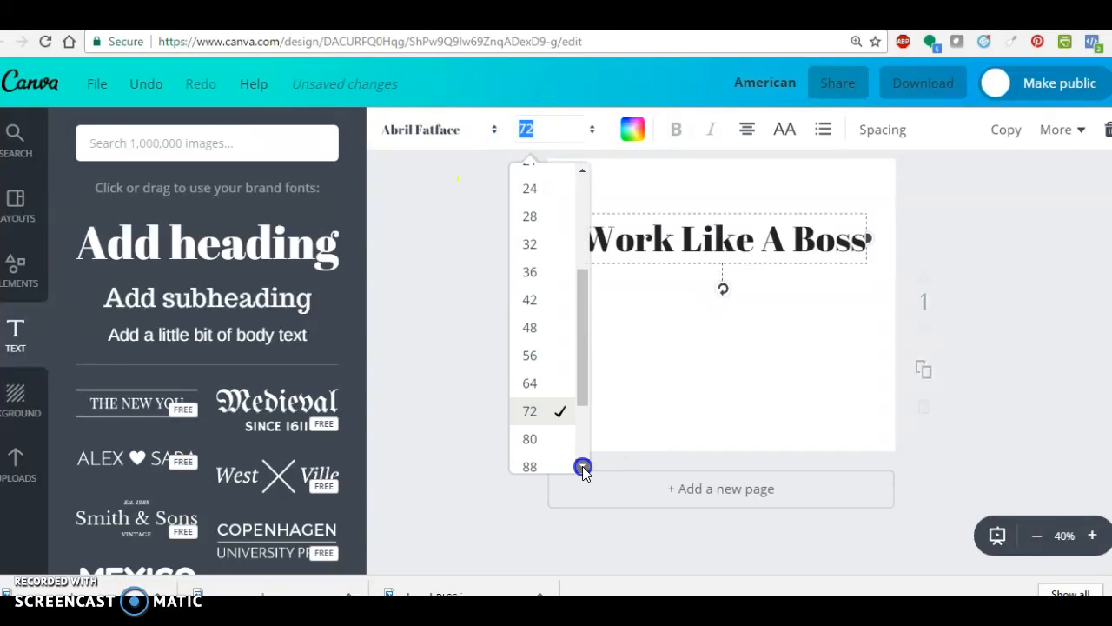
pyautogui.click(517, 463)
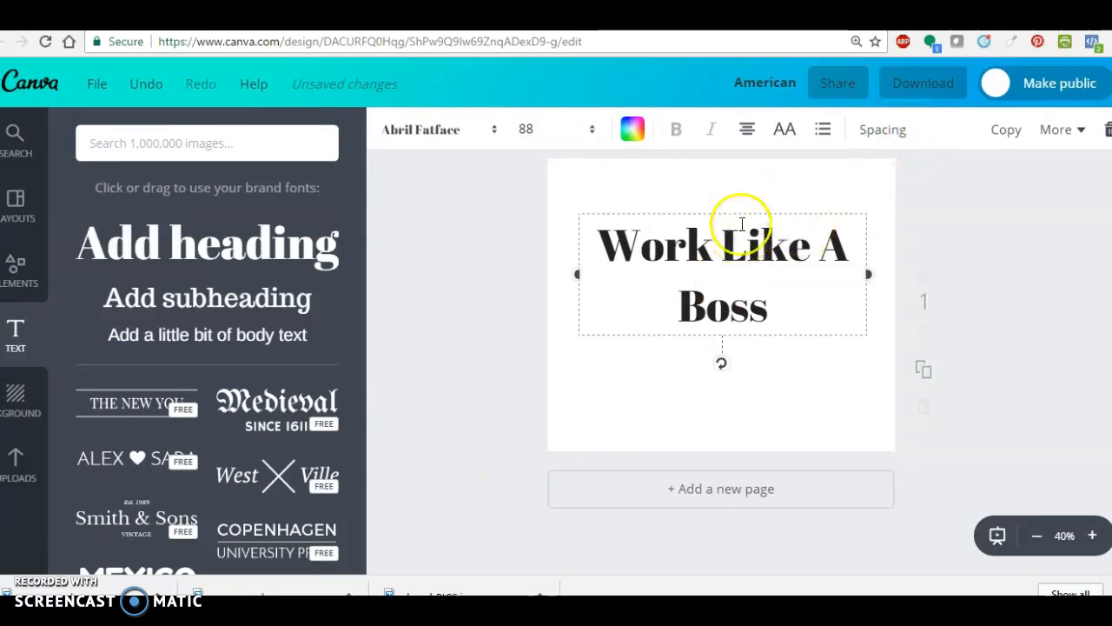
# Narrow the heading's text box from both sides so the words wrap onto three lines, and move it slightly up the page.
pyautogui.moveTo(578, 275); pyautogui.dragTo(615, 276)
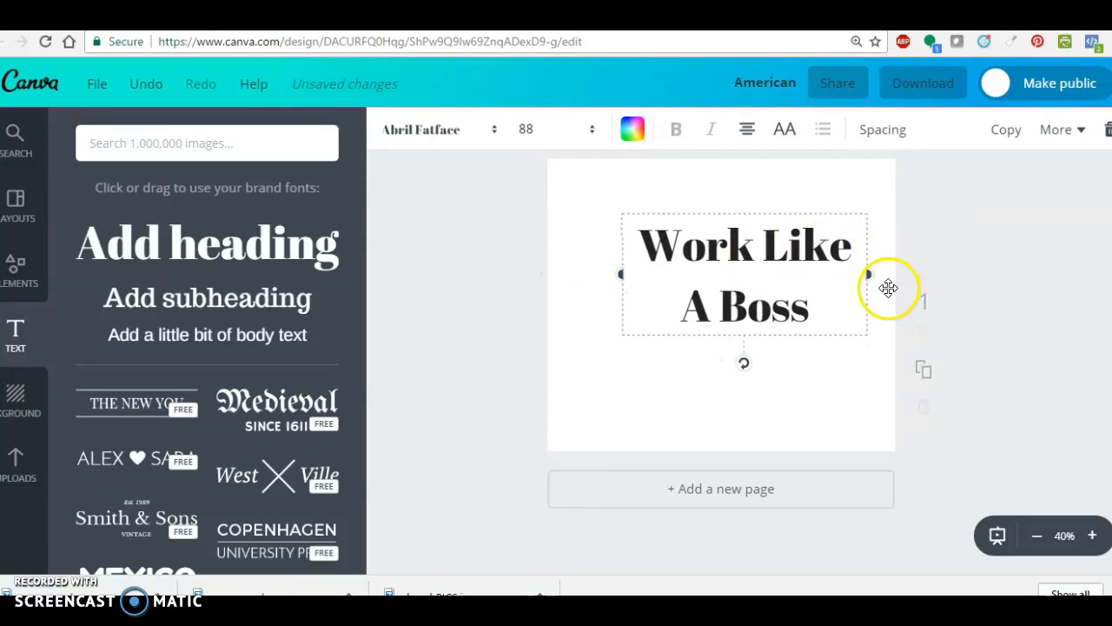
pyautogui.moveTo(875, 279); pyautogui.dragTo(845, 282)
pyautogui.moveTo(777, 223); pyautogui.dragTo(777, 202)
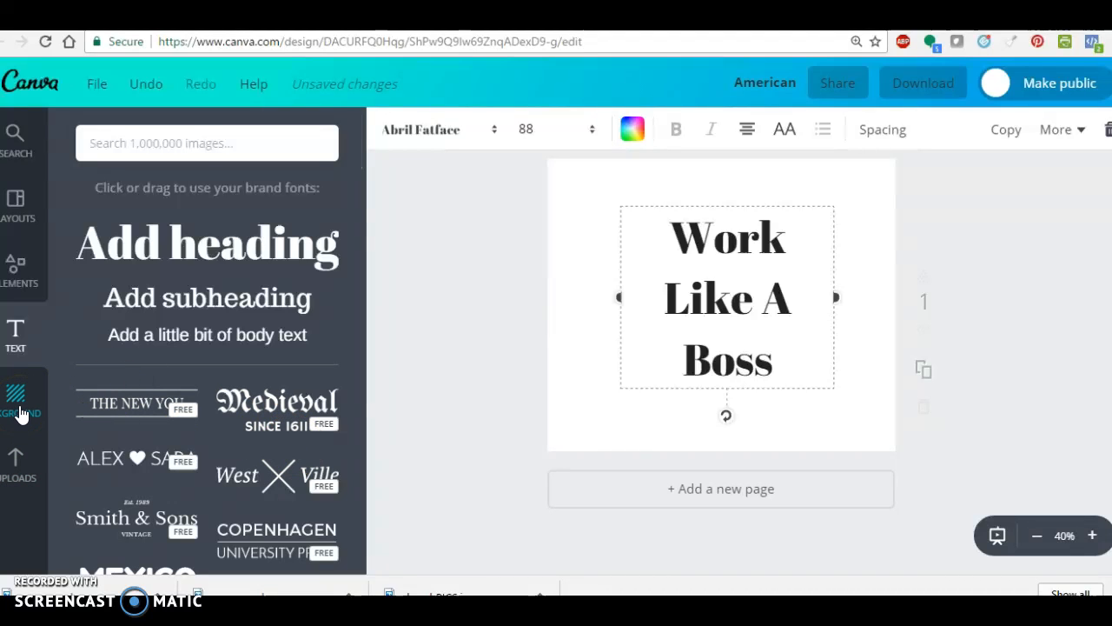
# Browse the ready-made backgrounds and apply the free dark grey polka-dot pattern to the page.
pyautogui.click(24, 409)
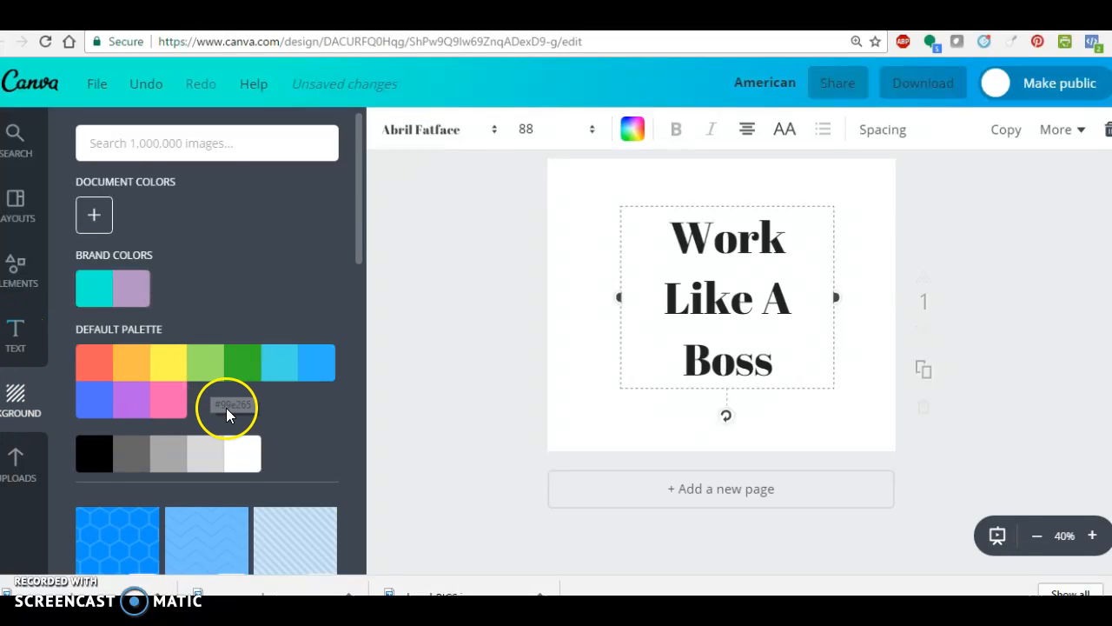
pyautogui.scroll(-5, 223, 397)
pyautogui.scroll(-1, 228, 418)
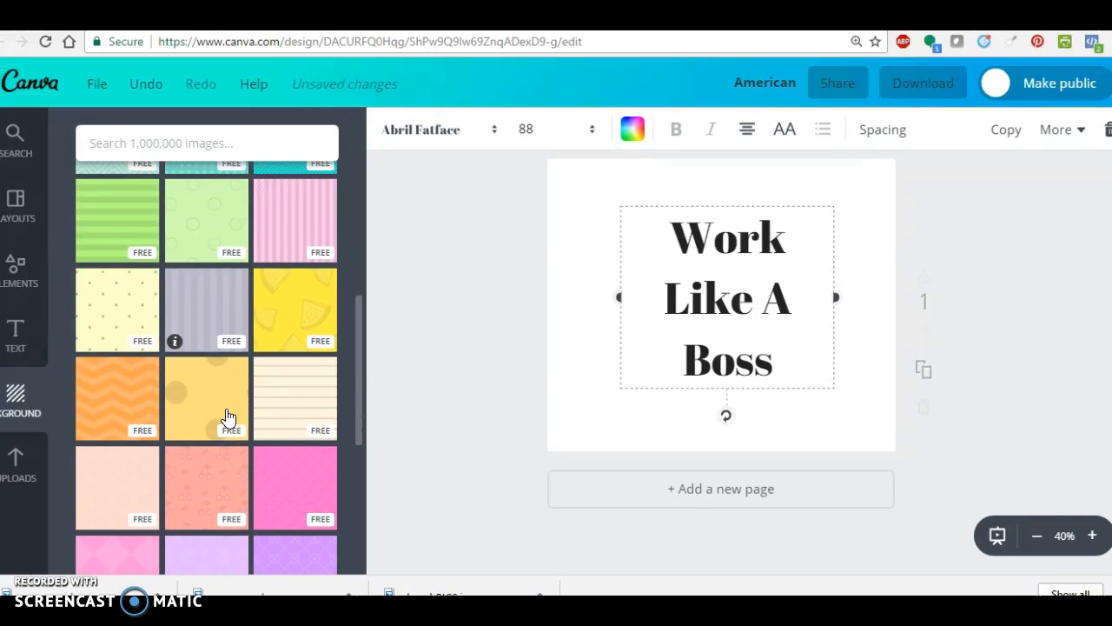
pyautogui.scroll(-4, 193, 409)
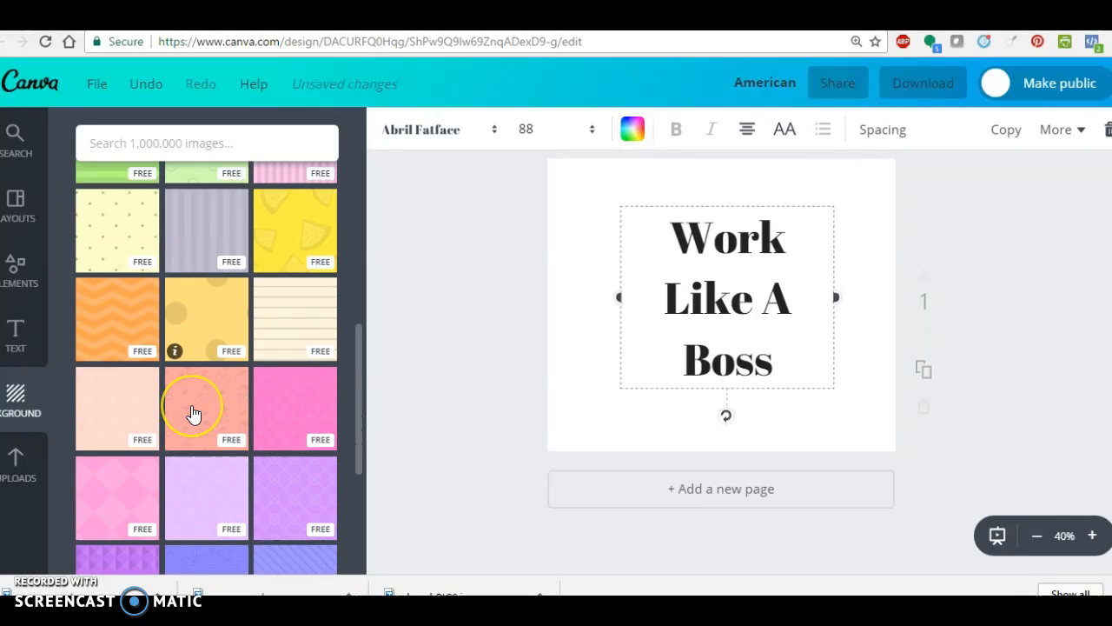
pyautogui.scroll(-3, 192, 414)
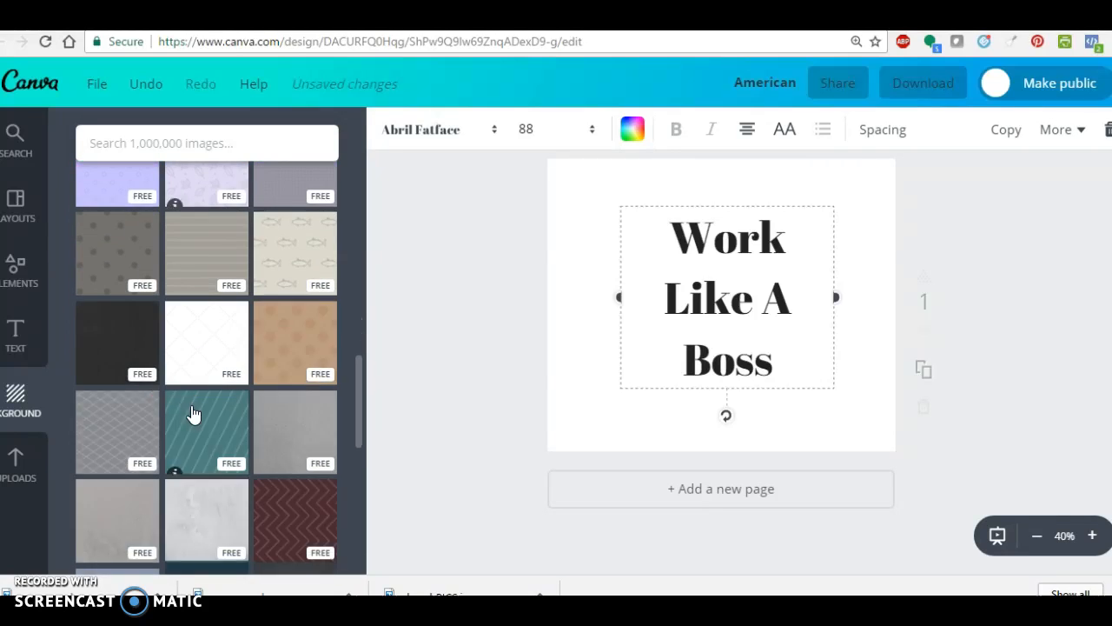
pyautogui.click(96, 227)
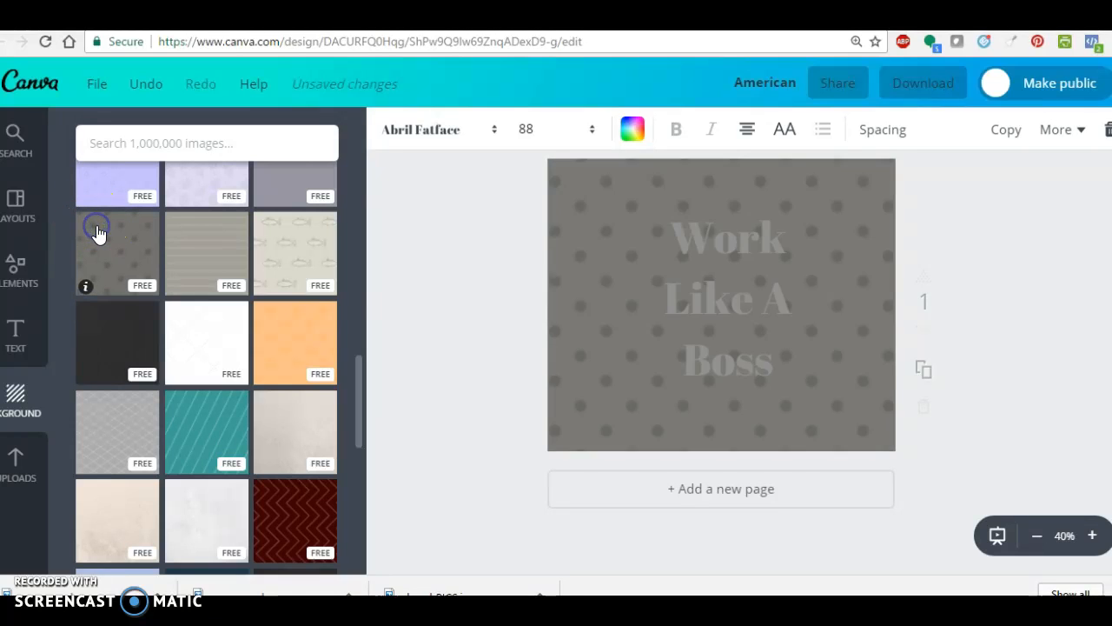
# Look through the further free backgrounds and the $1 USD photo and texture backgrounds.
pyautogui.scroll(-3, 135, 261)
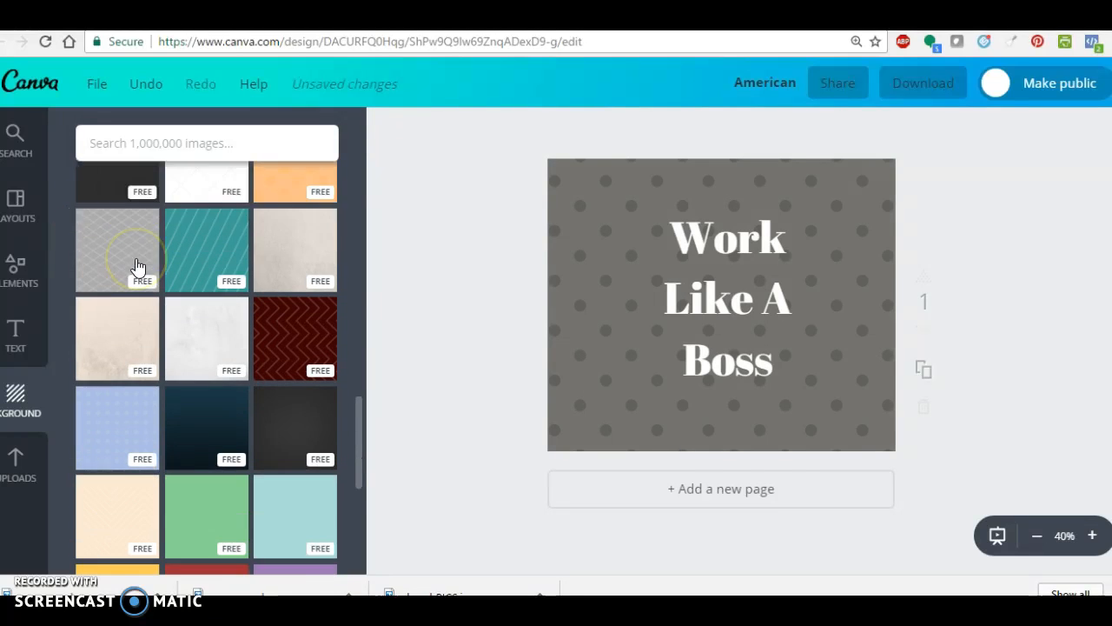
pyautogui.scroll(-3, 265, 295)
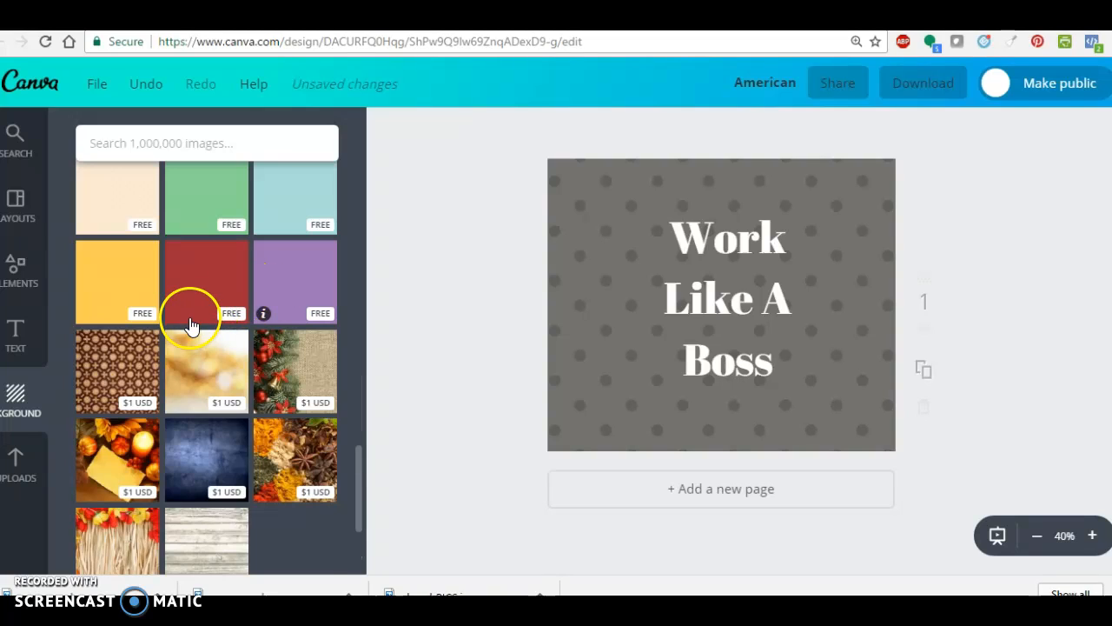
pyautogui.scroll(-1, 192, 317)
pyautogui.scroll(-1, 195, 319)
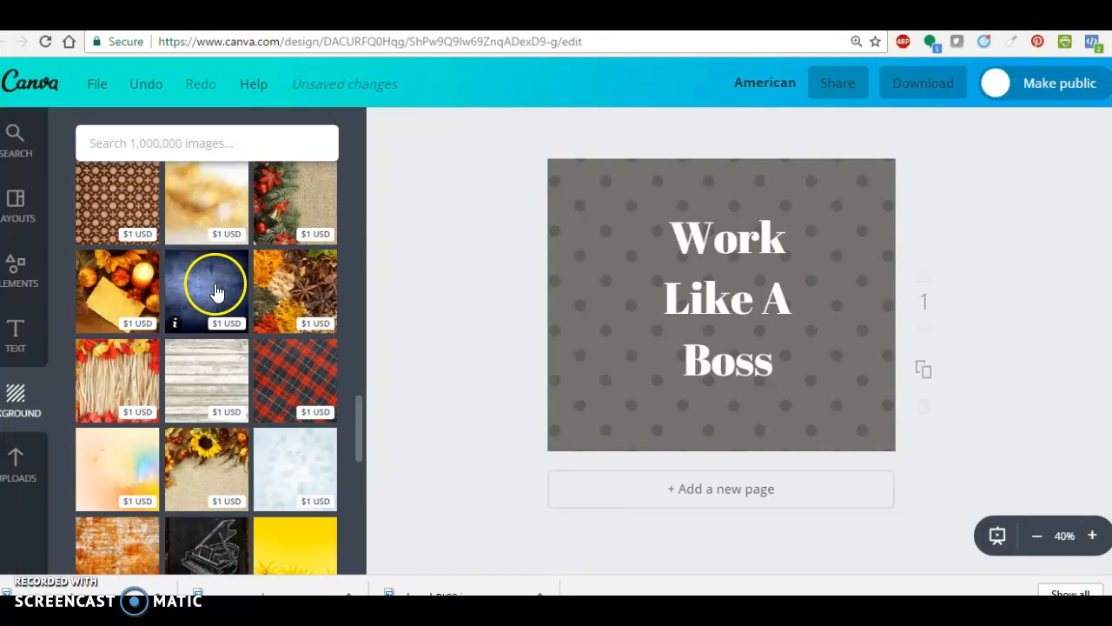
pyautogui.scroll(-4, 227, 252)
pyautogui.scroll(-3, 216, 302)
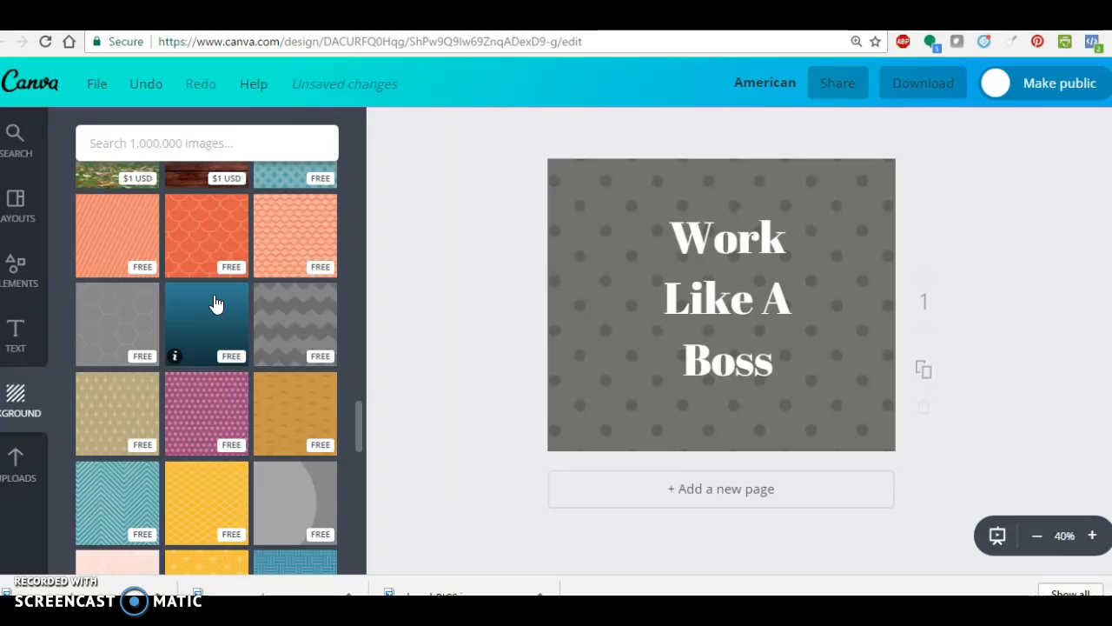
pyautogui.scroll(2, 216, 302)
pyautogui.scroll(3, 213, 304)
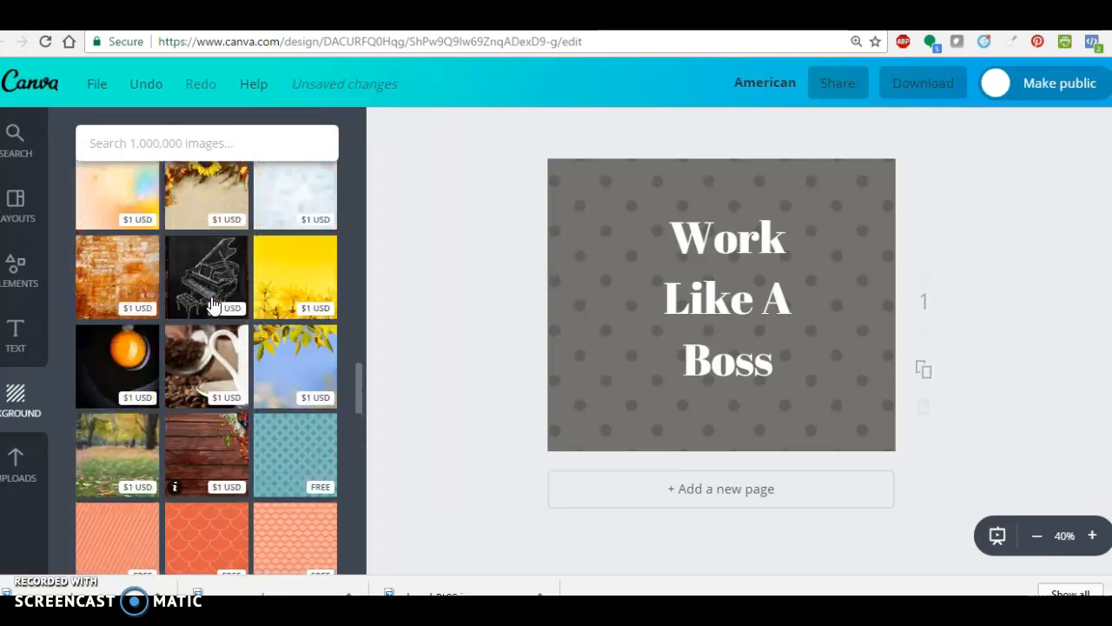
pyautogui.click(217, 467)
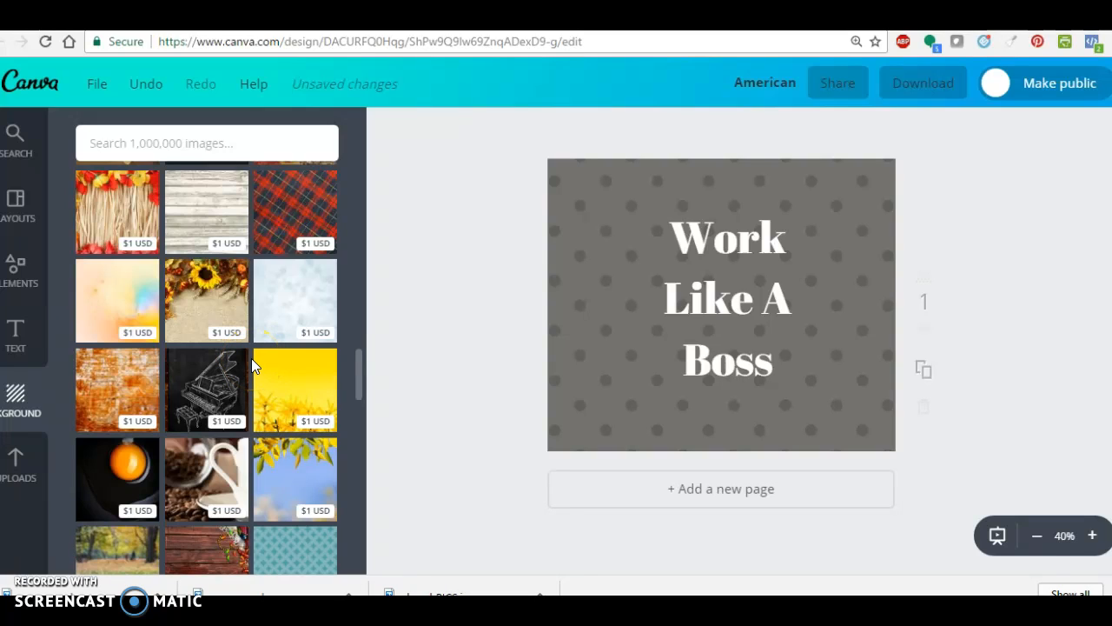
# Return to the free patterns and apply the dark red zigzag background to the page.
pyautogui.scroll(1, 250, 367)
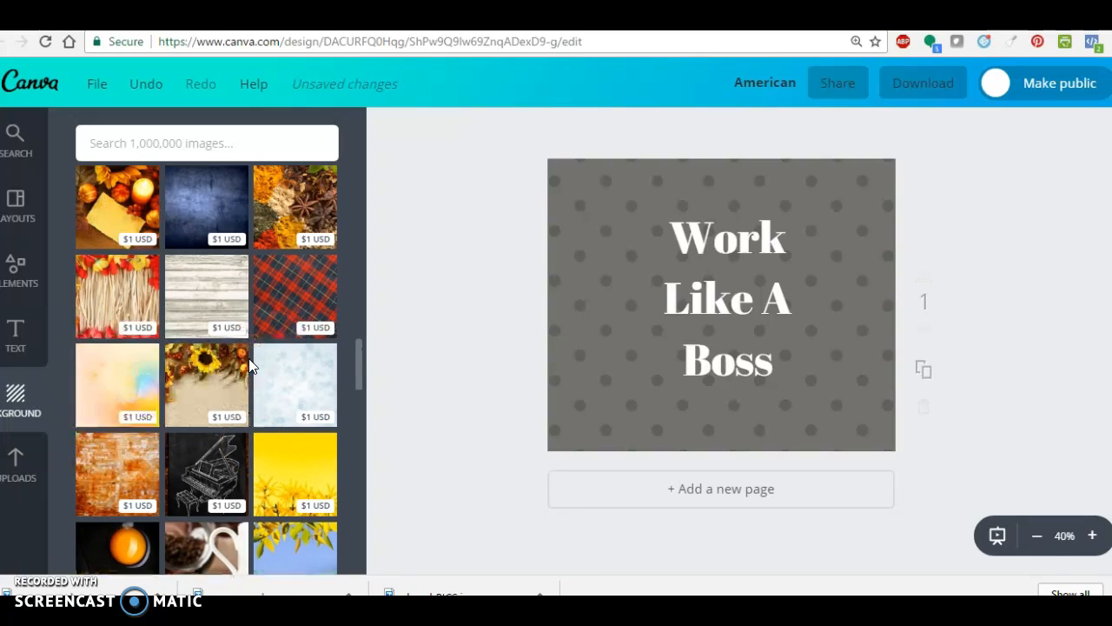
pyautogui.scroll(4, 219, 354)
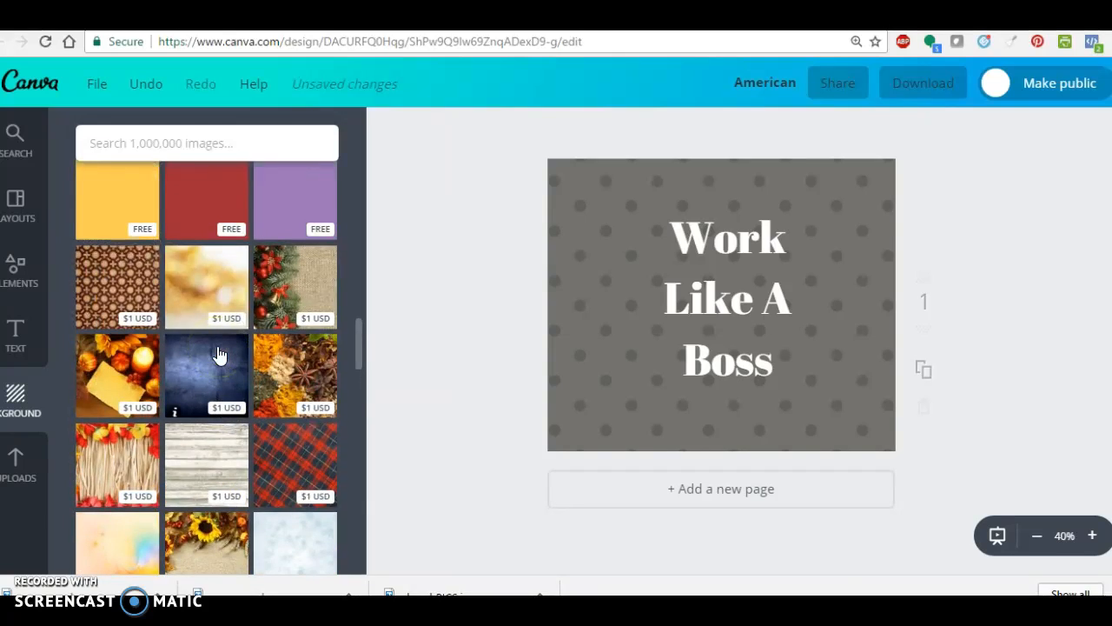
pyautogui.scroll(1, 219, 354)
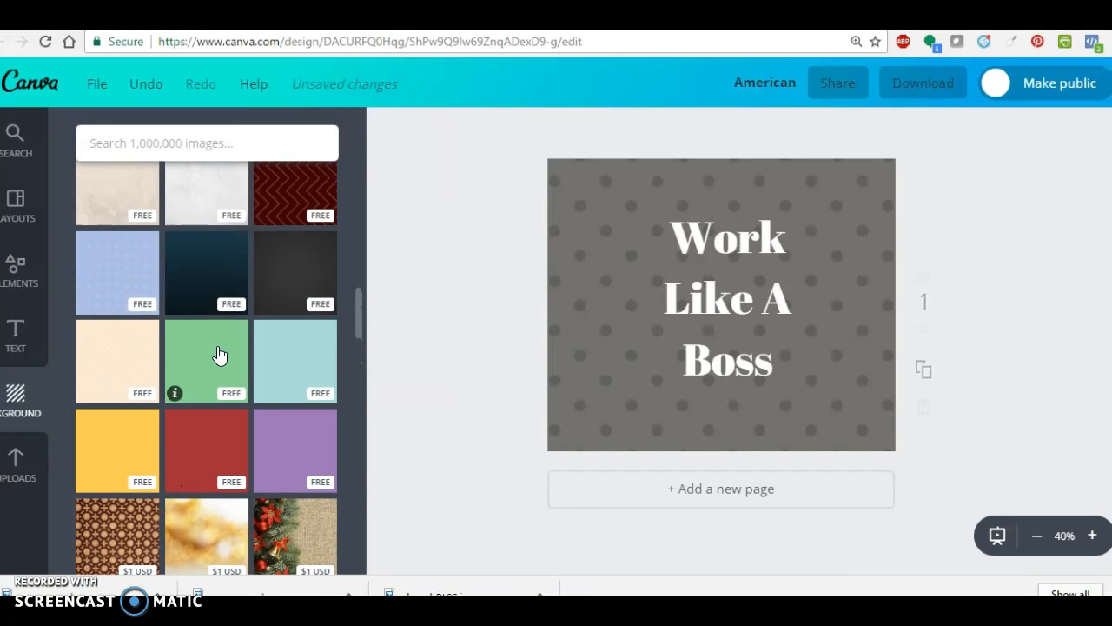
pyautogui.scroll(2, 219, 355)
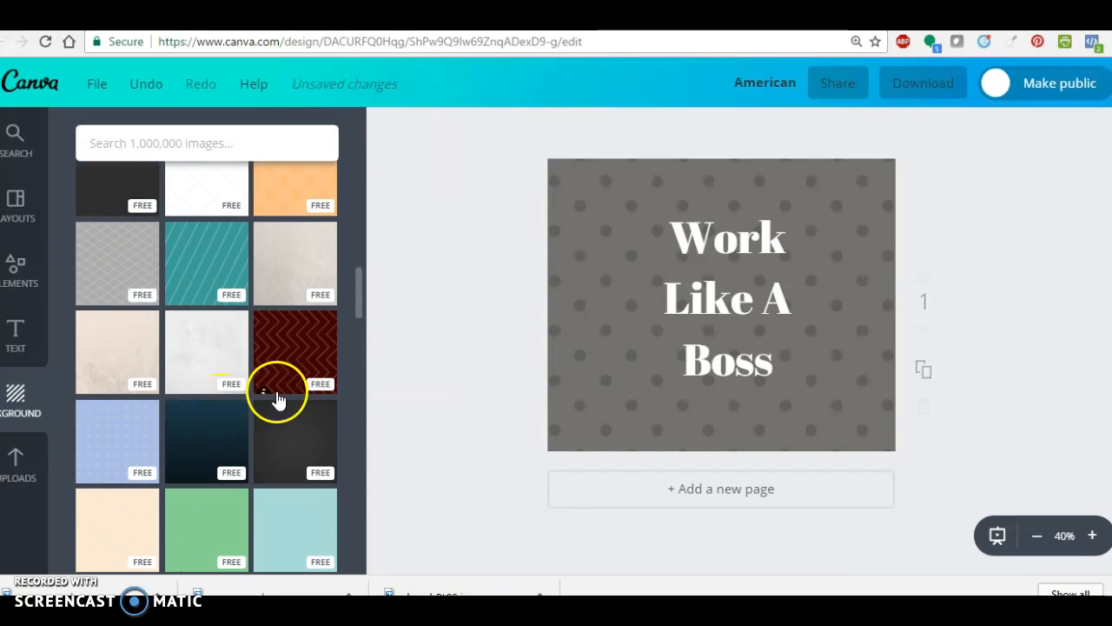
pyautogui.scroll(1, 240, 405)
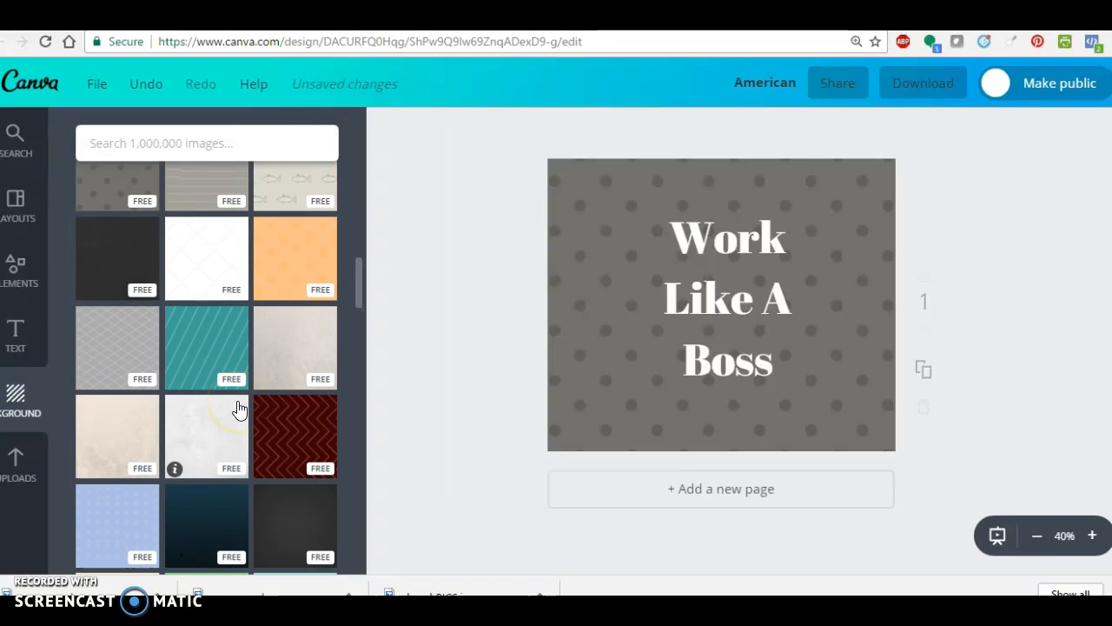
pyautogui.click(263, 444)
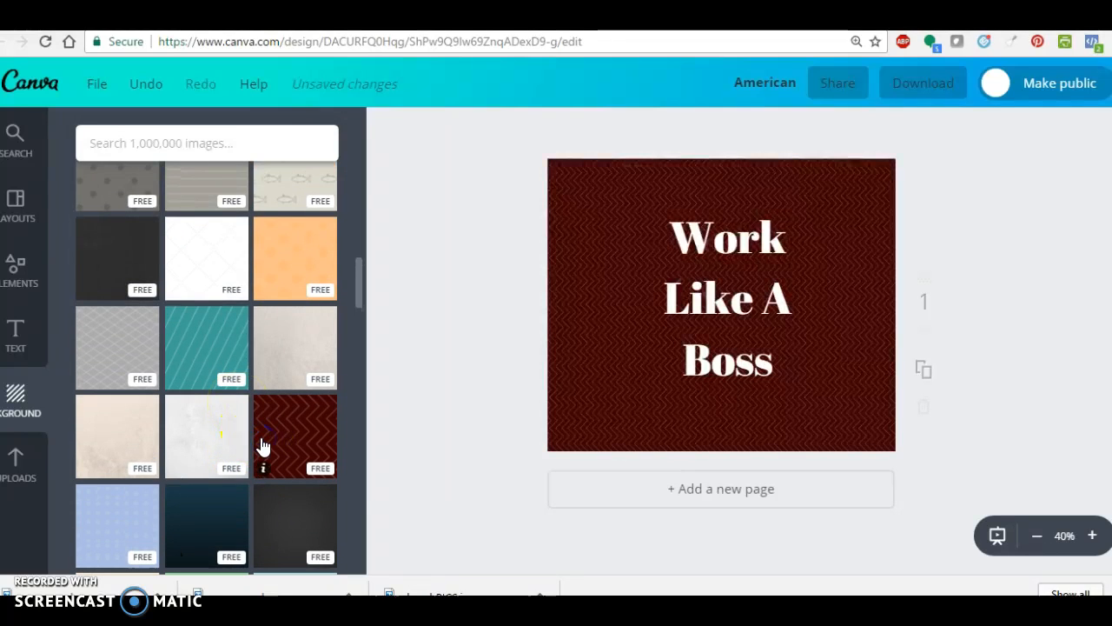
# Replace the patterned background with the solid orange from the default palette.
pyautogui.scroll(6, 188, 290)
pyautogui.scroll(8, 188, 291)
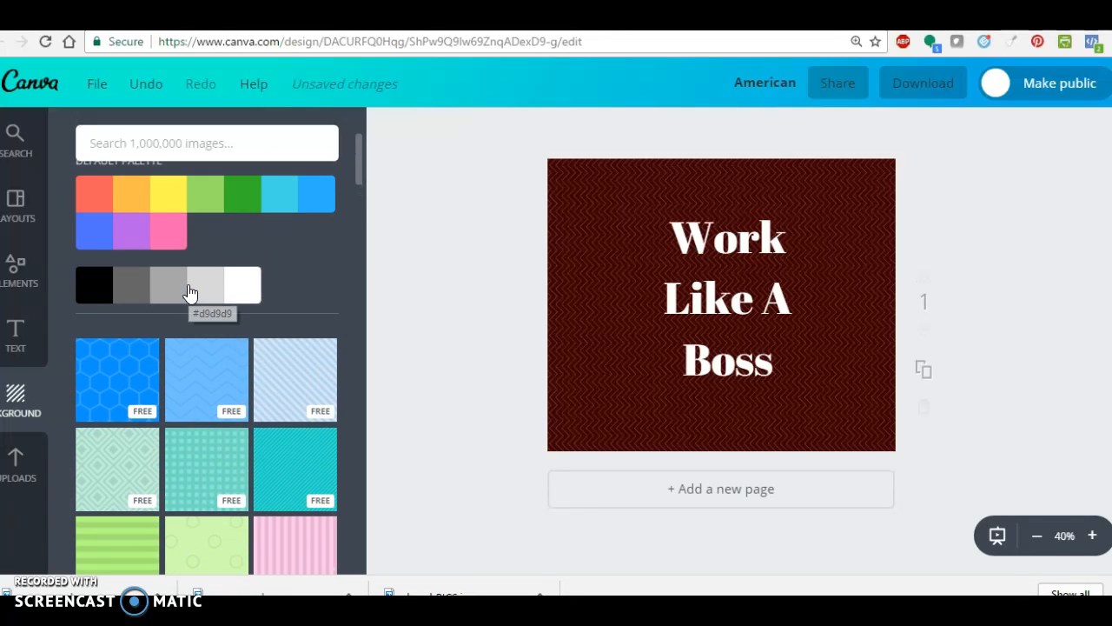
pyautogui.scroll(2, 188, 291)
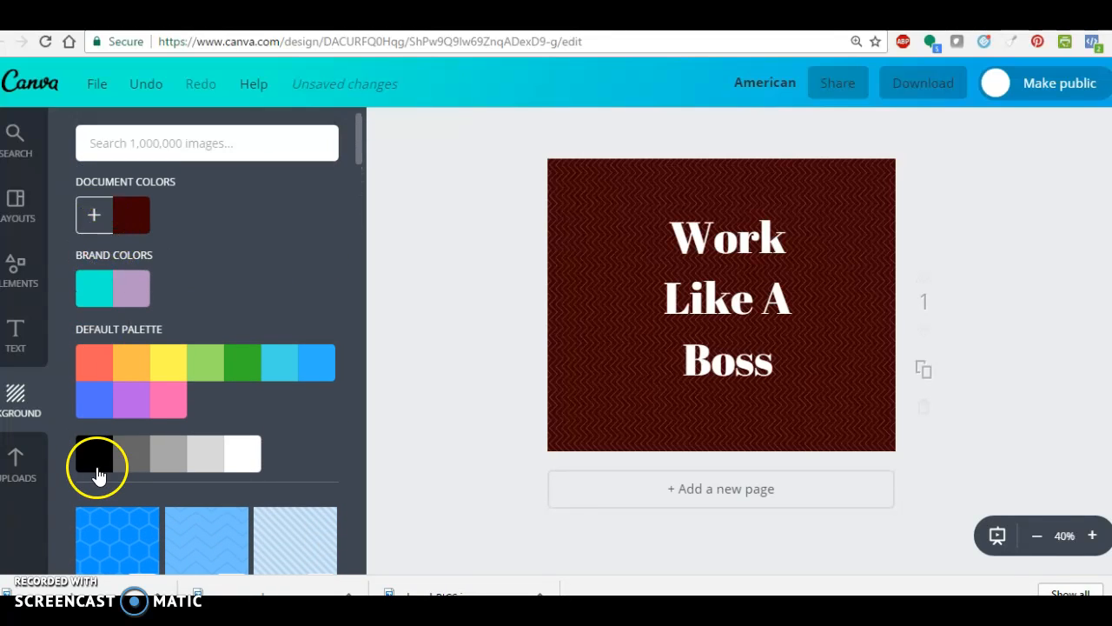
pyautogui.click(132, 369)
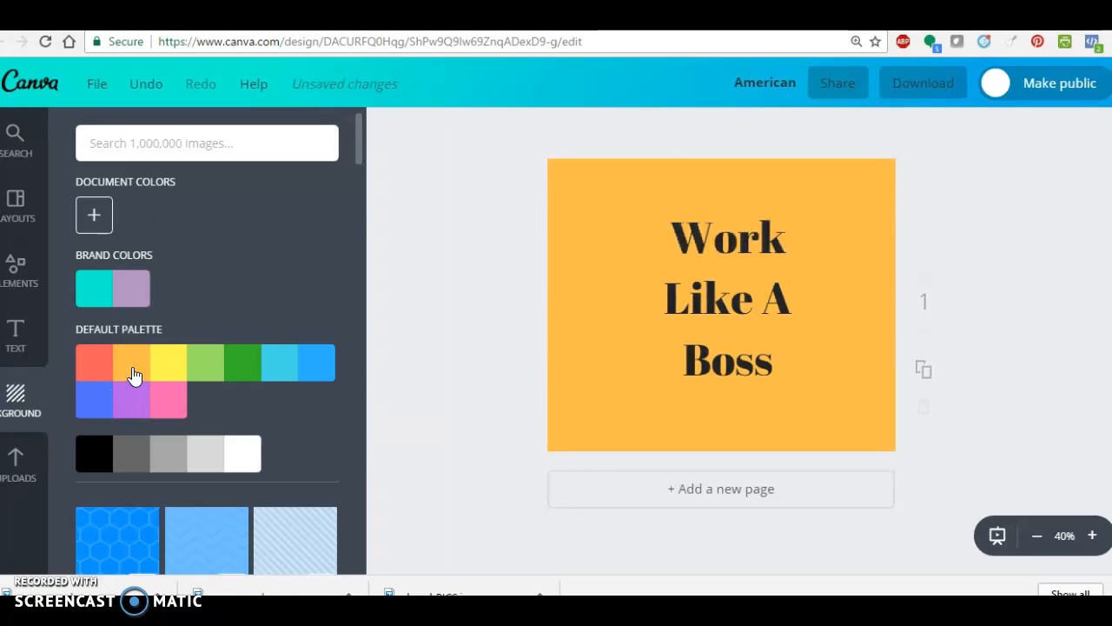
# Start a custom document colour for the background and darken the orange to e0a641.
pyautogui.click(94, 214)
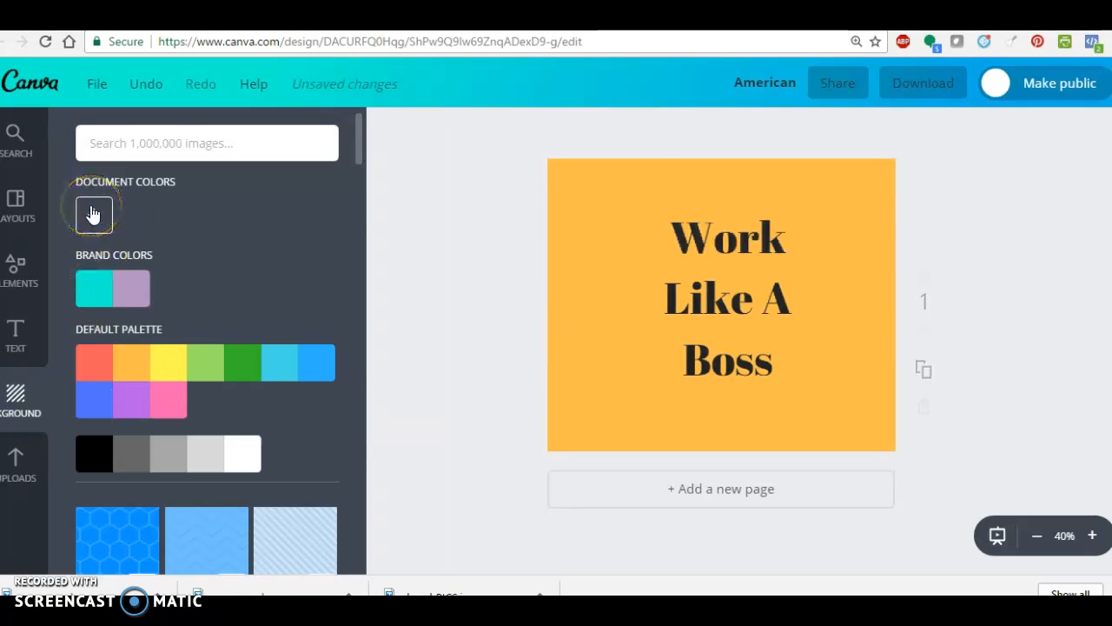
pyautogui.click(94, 214)
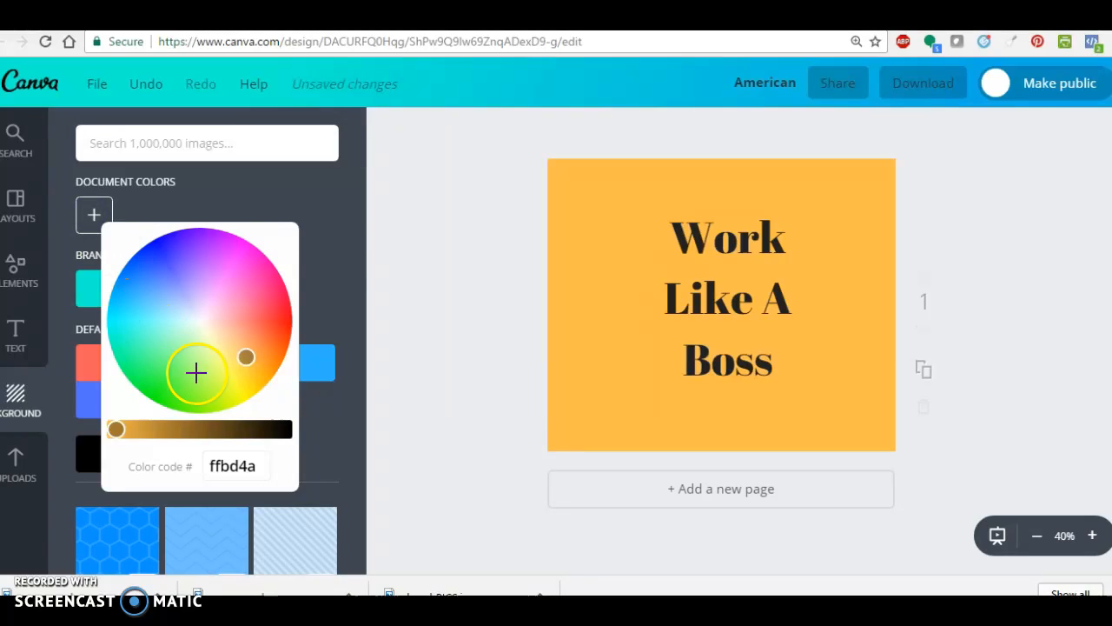
pyautogui.click(290, 205)
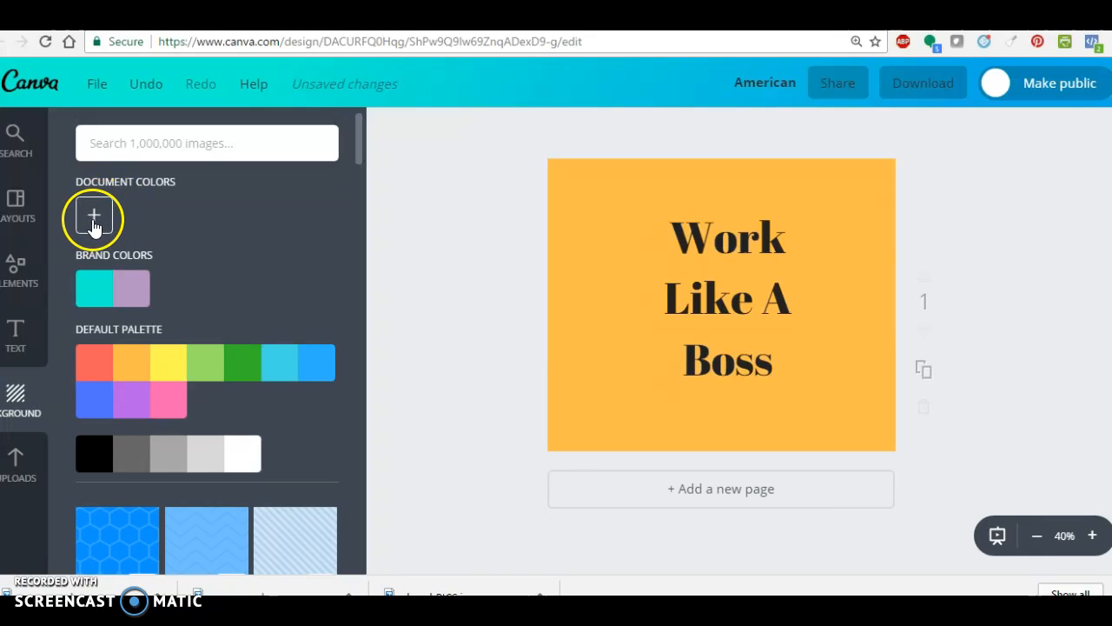
pyautogui.click(94, 224)
pyautogui.click(128, 446)
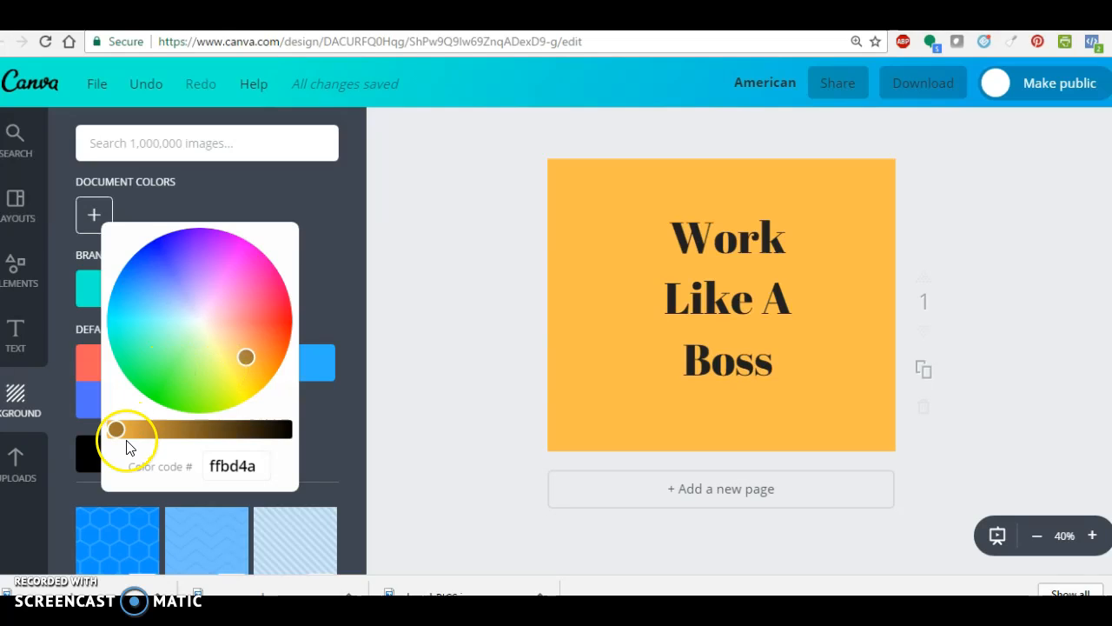
pyautogui.moveTo(115, 427); pyautogui.dragTo(137, 431)
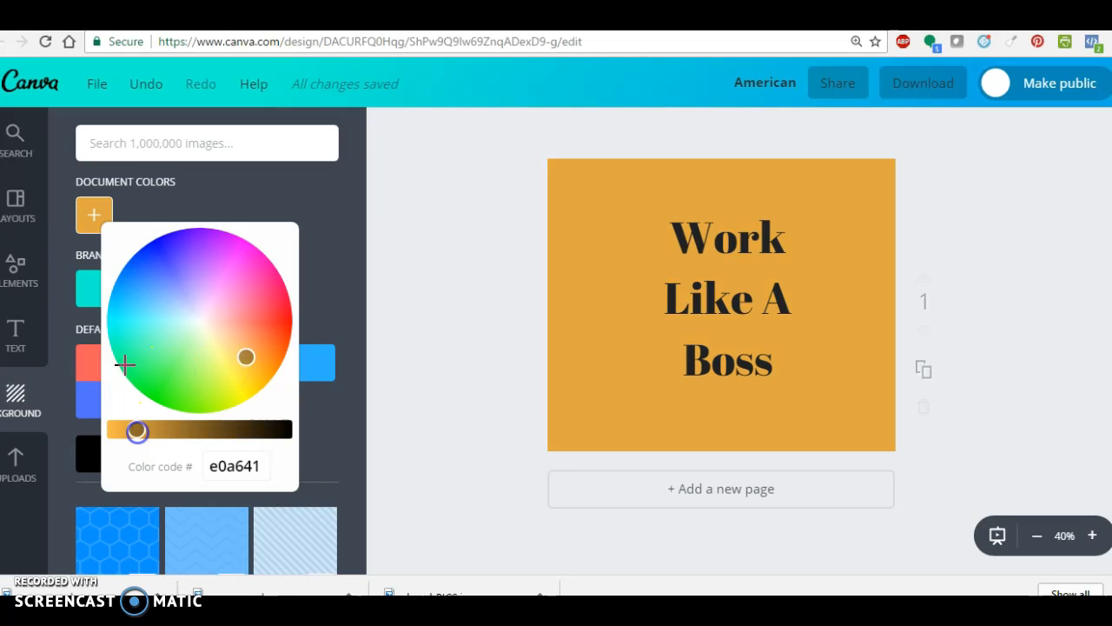
# Shift the custom background's hue to a softer peach orange and adjust its brightness to reach colour code d48f67.
pyautogui.moveTo(253, 348)
pyautogui.mouseDown()
pyautogui.moveTo(229, 348)
pyautogui.moveTo(238, 312)
pyautogui.moveTo(239, 340)
pyautogui.mouseUp()
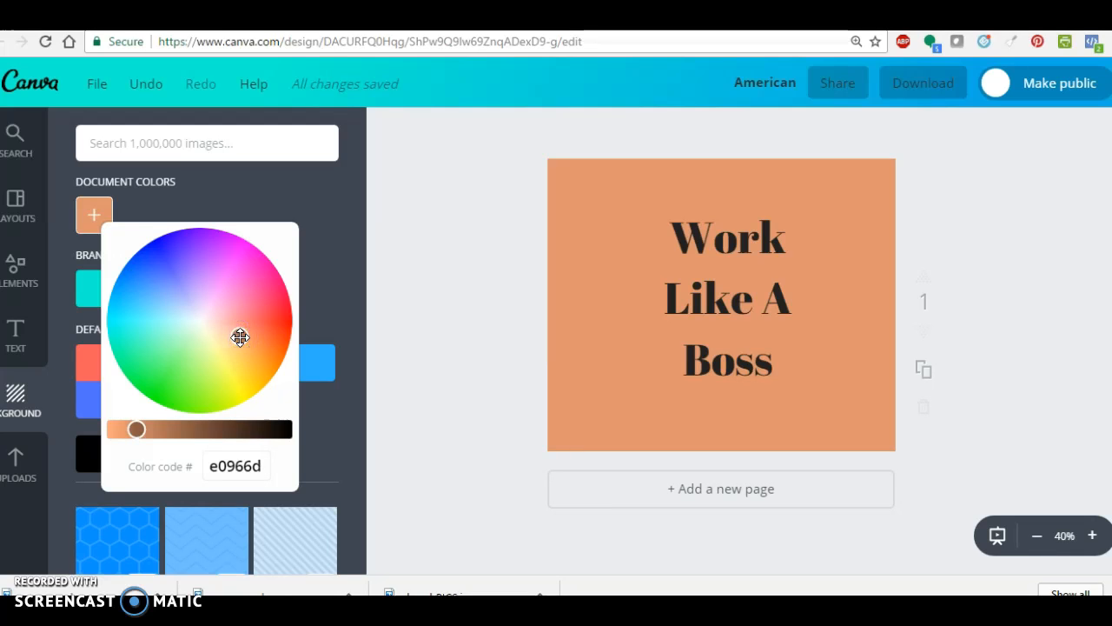
pyautogui.click(136, 427)
pyautogui.moveTo(145, 425); pyautogui.dragTo(222, 429)
pyautogui.moveTo(188, 435); pyautogui.dragTo(150, 435)
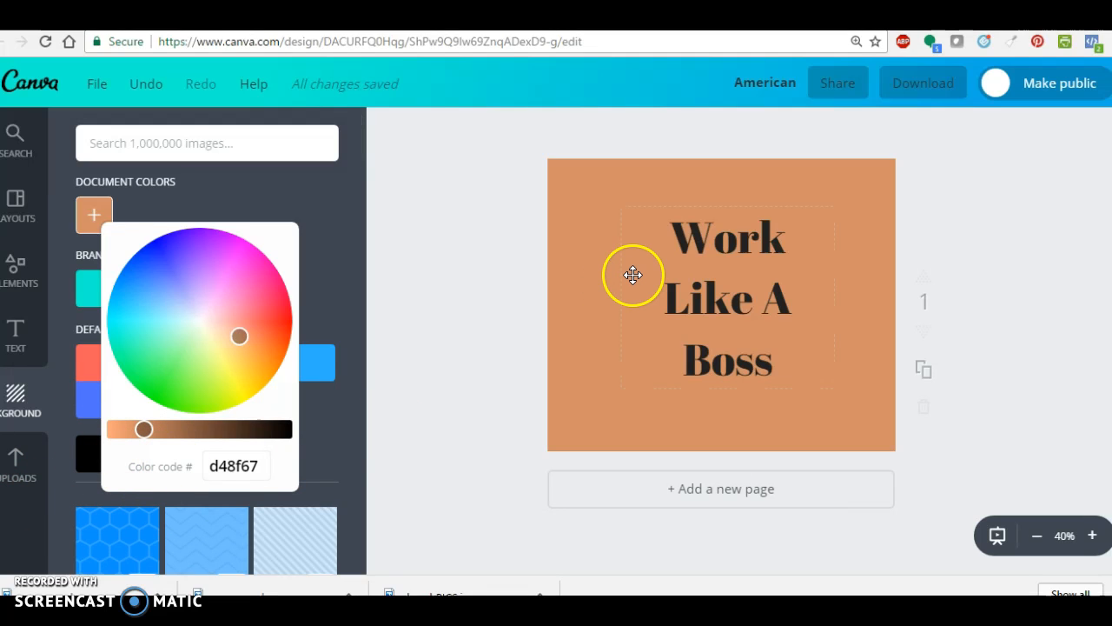
pyautogui.click(508, 246)
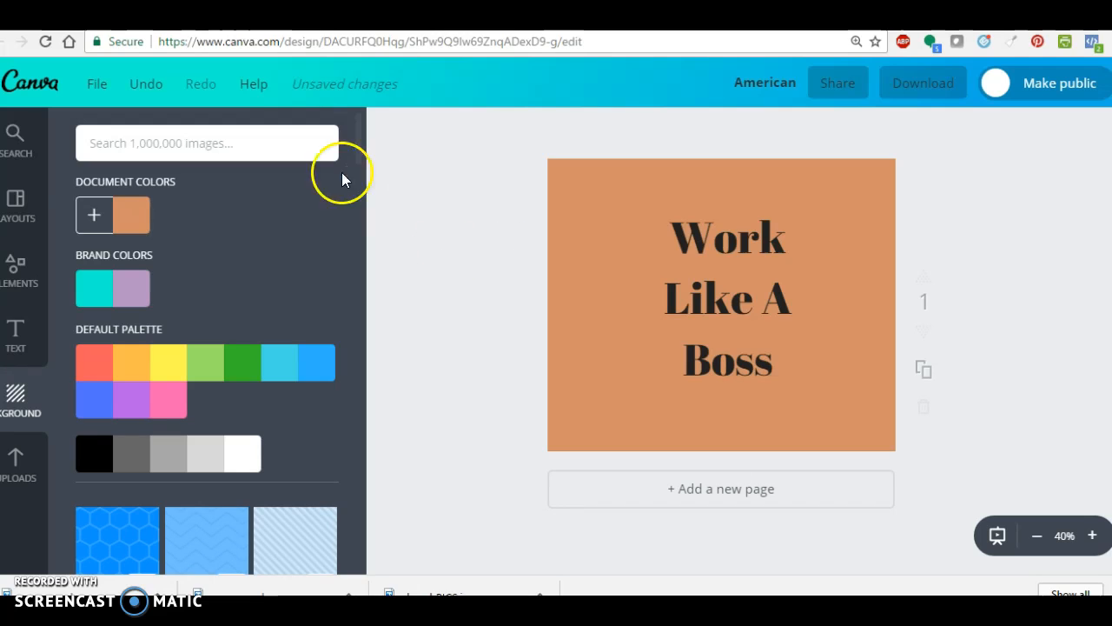
# Place the uploaded photo of the woman in the denim jacket on the page so it overlaps the left edge.
pyautogui.scroll(-4, 208, 368)
pyautogui.scroll(4, 208, 368)
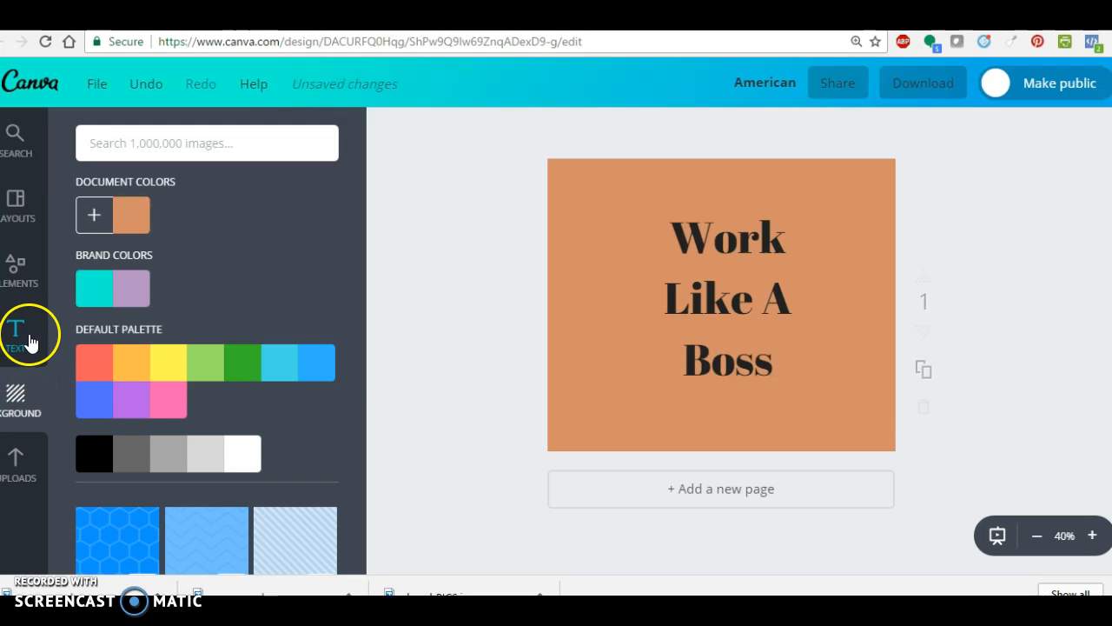
pyautogui.click(21, 483)
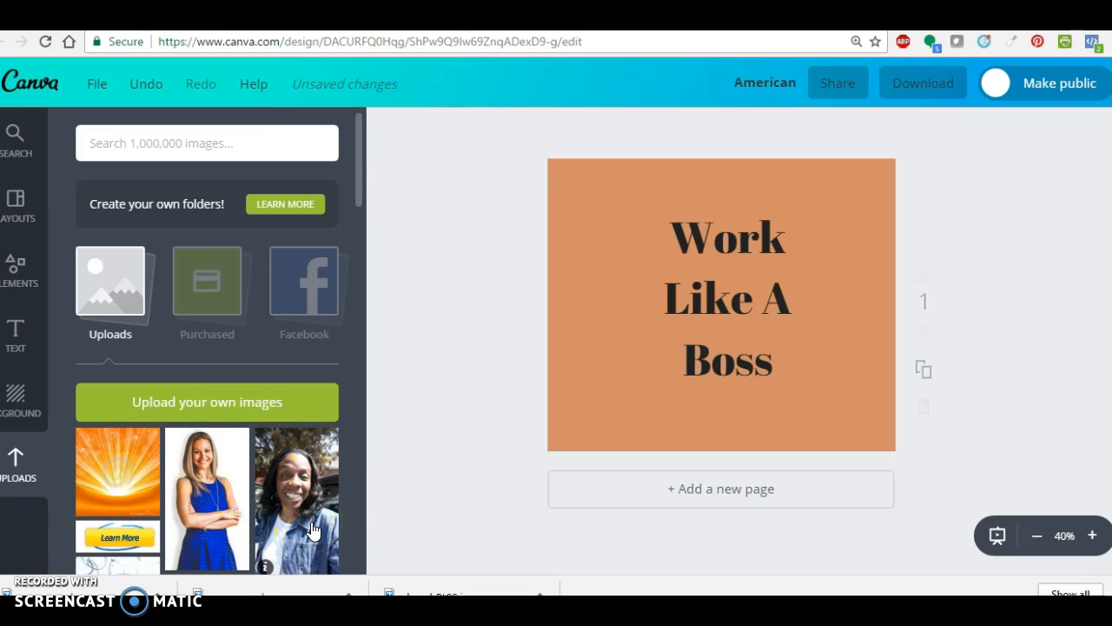
pyautogui.scroll(-1, 311, 521)
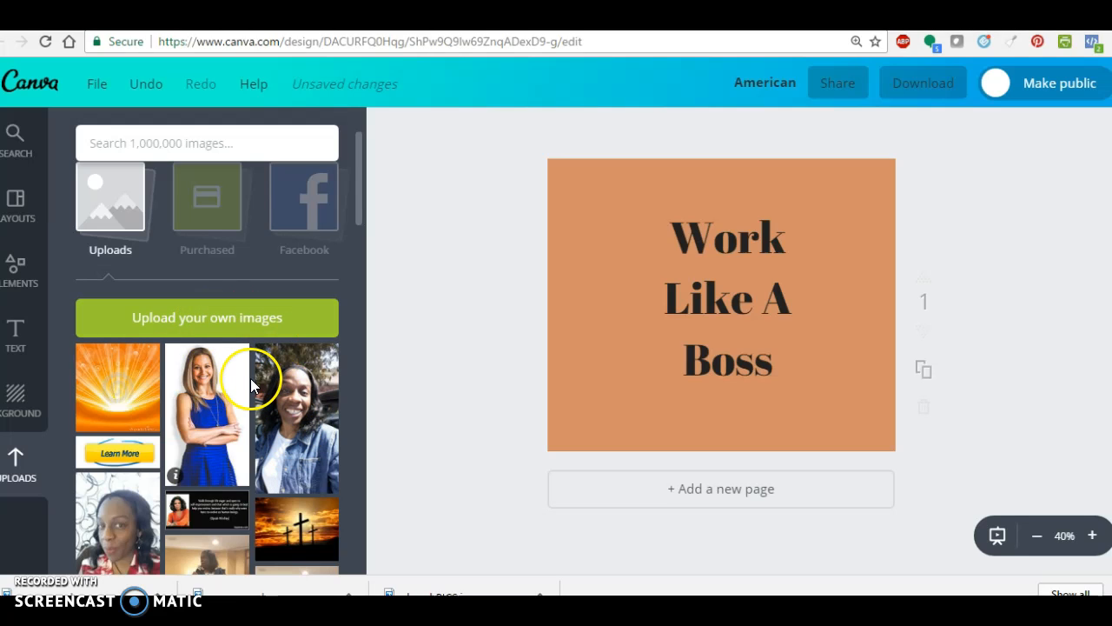
pyautogui.moveTo(296, 385); pyautogui.dragTo(496, 264)
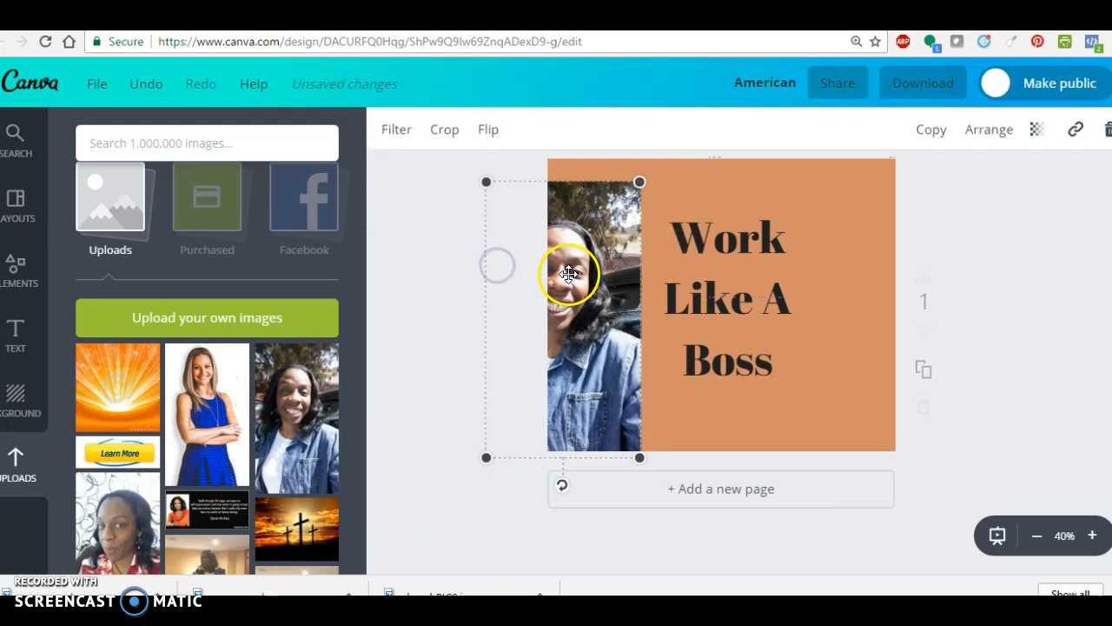
# Move the quote heading to the right side of the page and narrow its text box from both sides.
pyautogui.moveTo(764, 300); pyautogui.dragTo(839, 291)
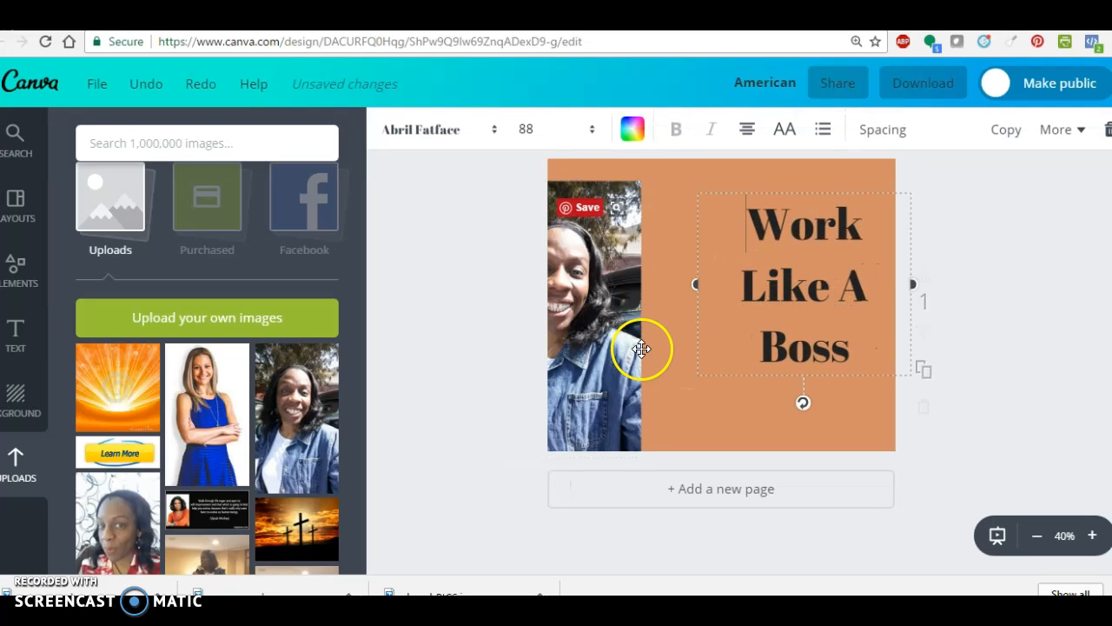
pyautogui.moveTo(696, 283); pyautogui.dragTo(715, 285)
pyautogui.moveTo(912, 287); pyautogui.dragTo(884, 289)
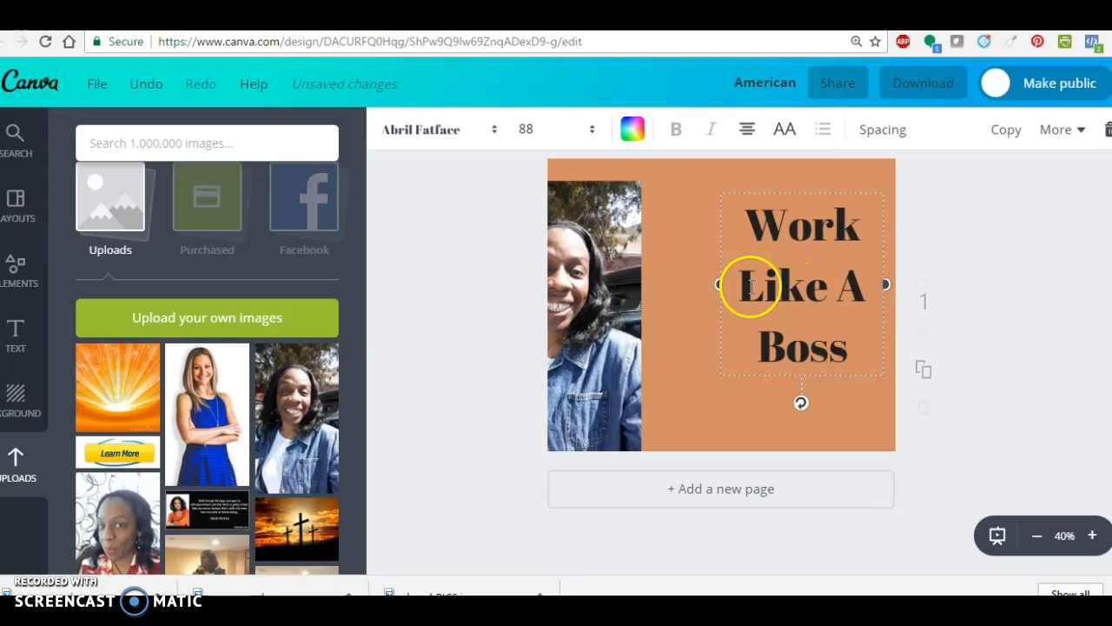
pyautogui.moveTo(718, 287); pyautogui.dragTo(740, 286)
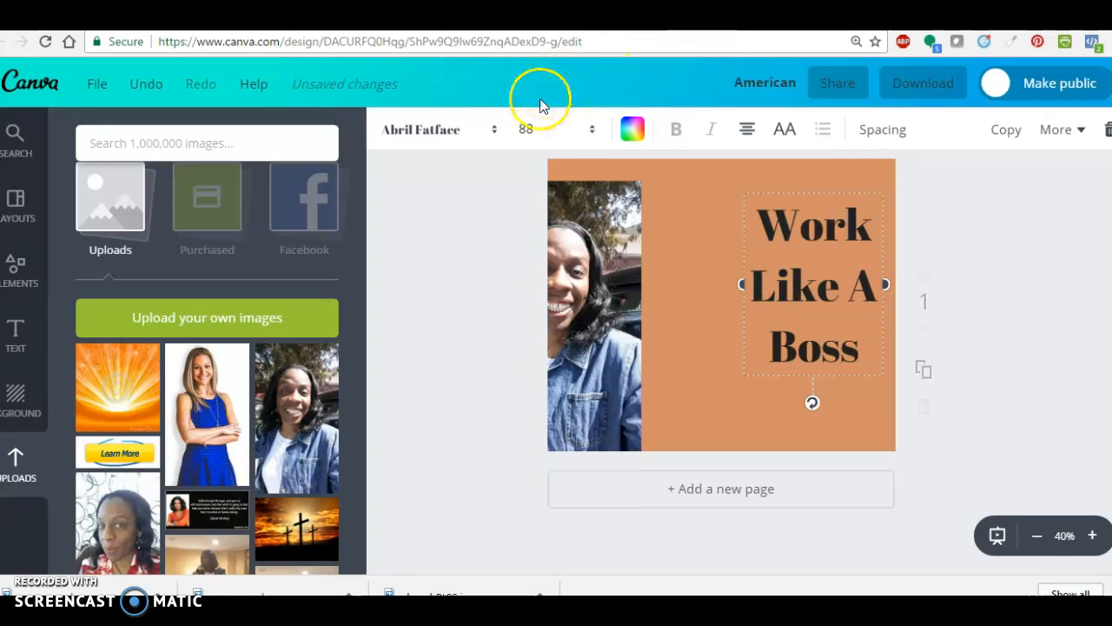
# Set the quote heading's font size to 104 and move it up so all four lines fit on the page.
pyautogui.click(521, 129)
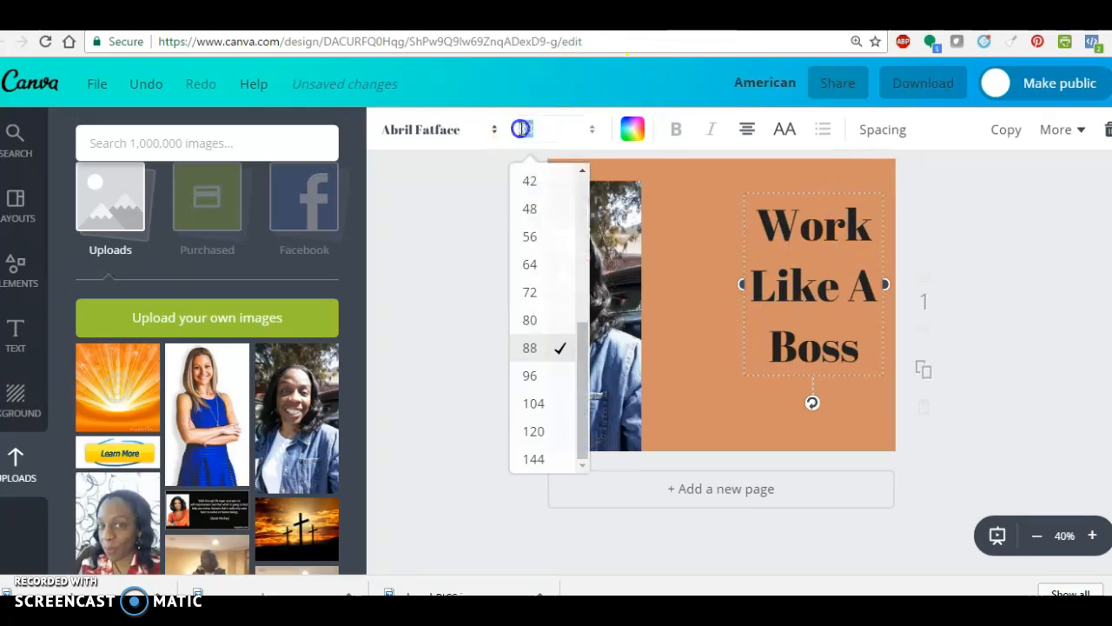
pyautogui.click(537, 403)
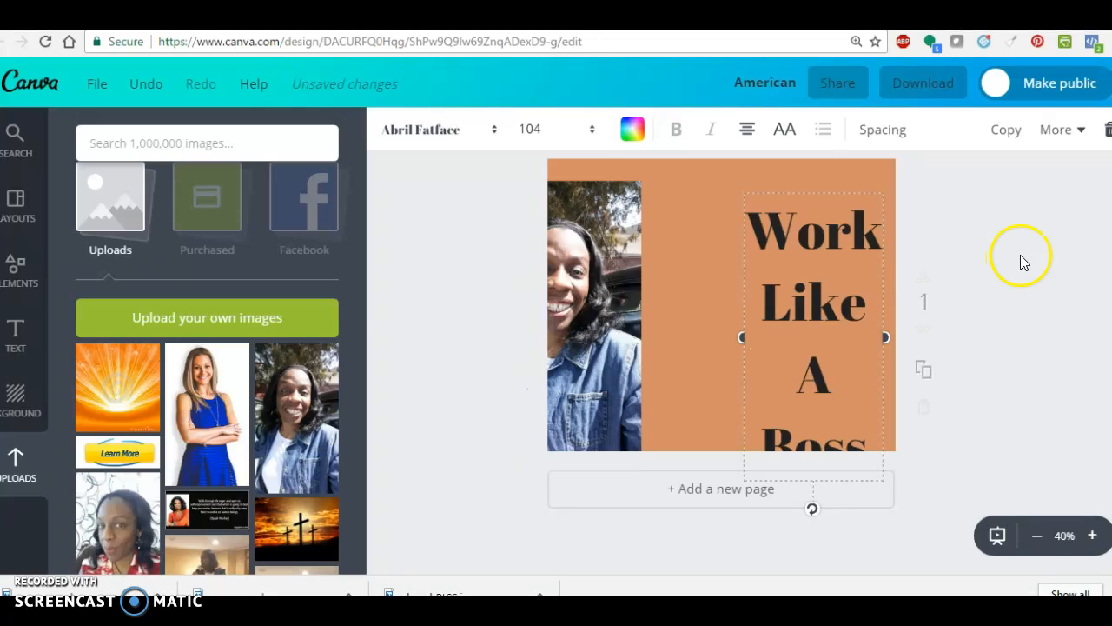
pyautogui.moveTo(838, 178); pyautogui.dragTo(840, 148)
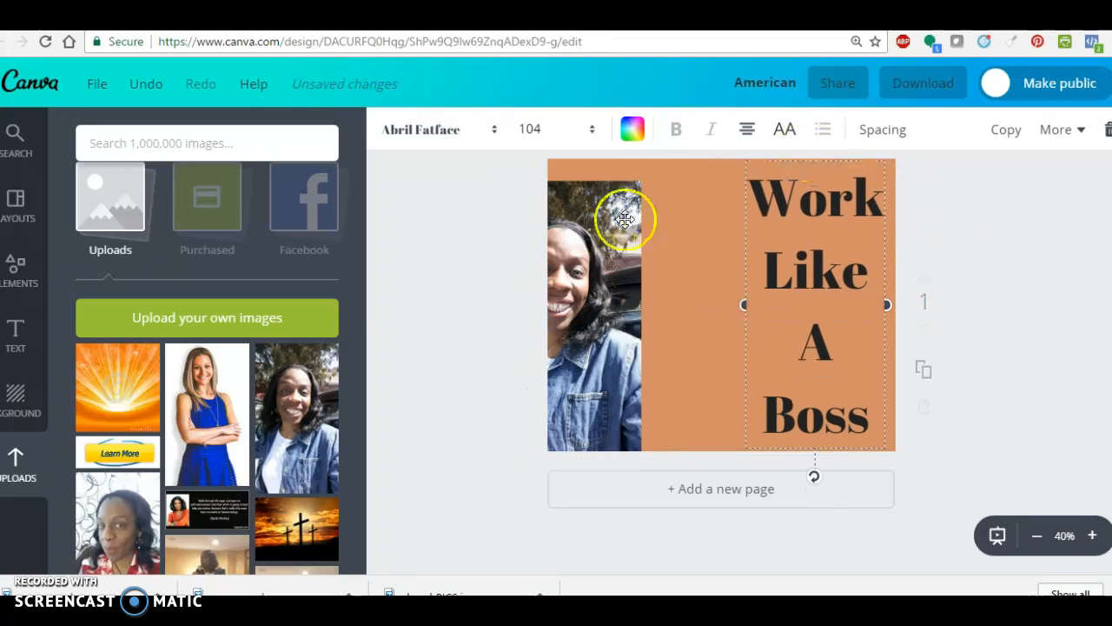
# Move the uploaded photo fully onto the page, beside the quote heading.
pyautogui.moveTo(568, 266); pyautogui.dragTo(647, 261)
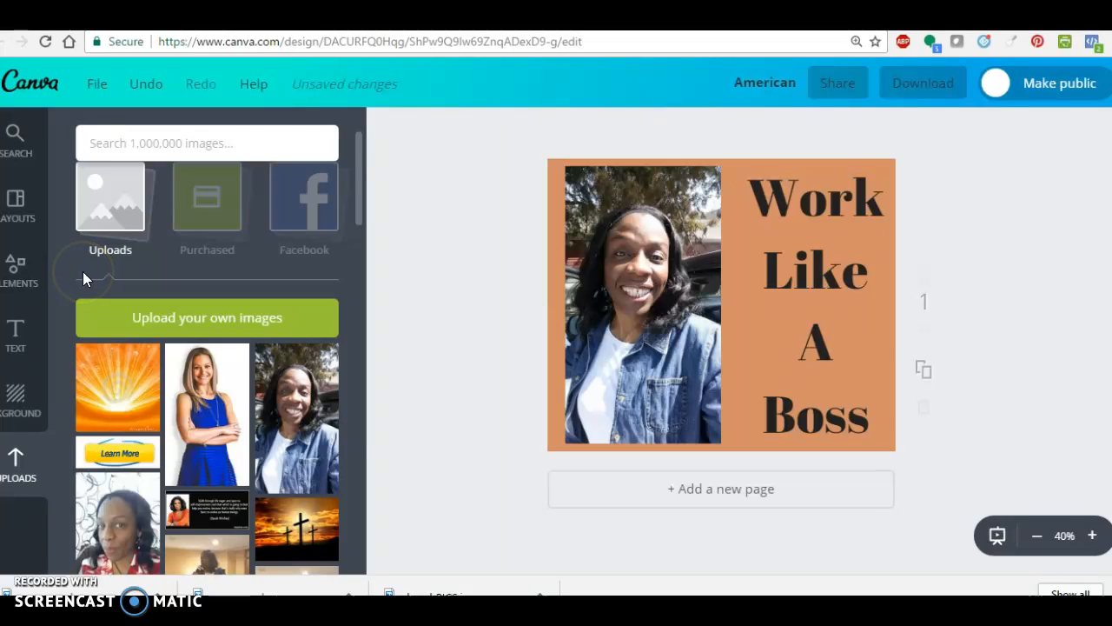
pyautogui.scroll(-1, 83, 271)
pyautogui.scroll(2, 85, 278)
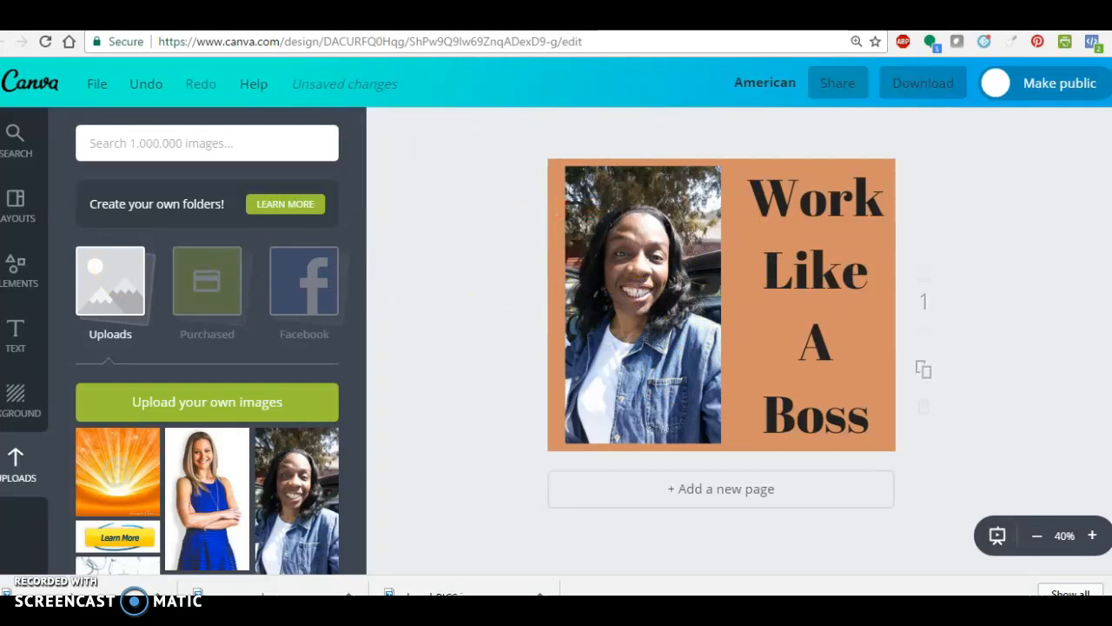
# Undo the photo placement and all heading moves, resizes and font size changes, back to the plain quote on the orange background.
pyautogui.click(143, 84)
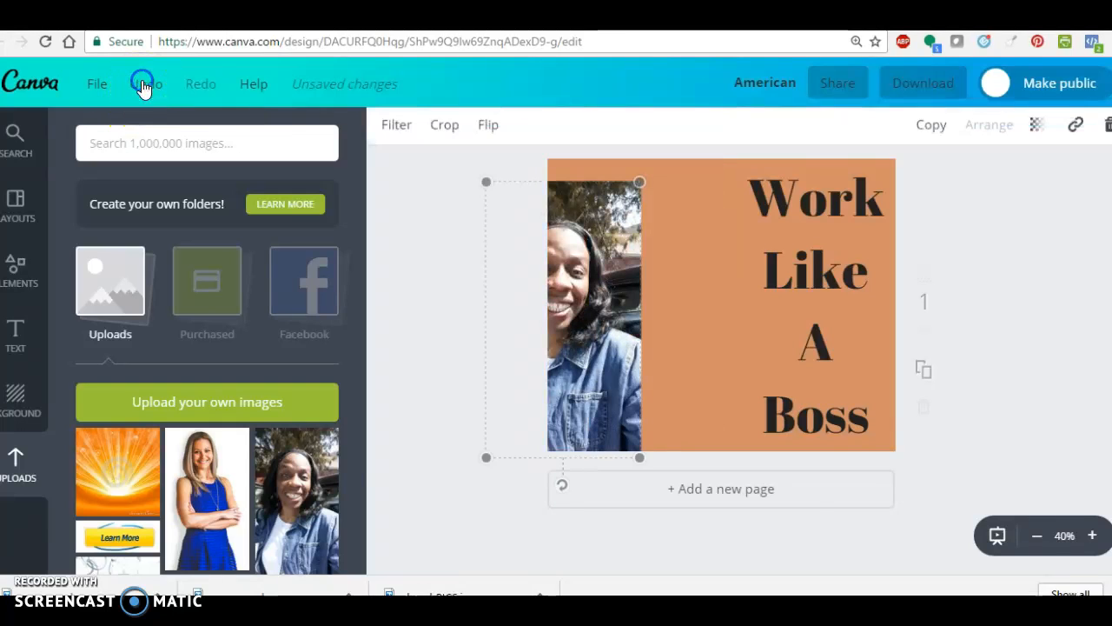
pyautogui.click(143, 84)
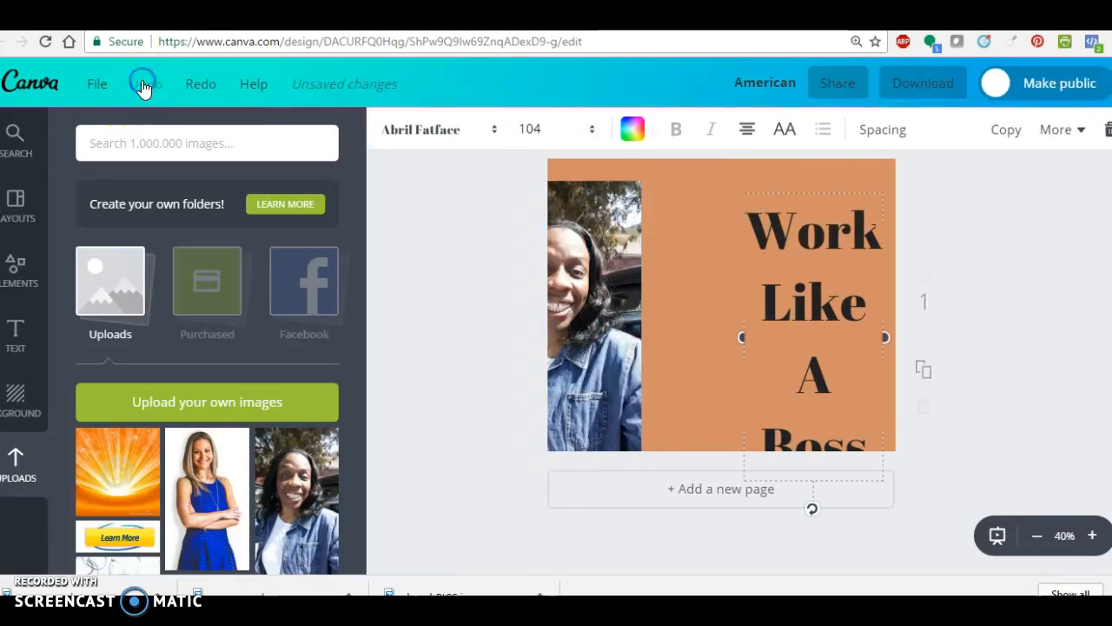
pyautogui.click(143, 84)
pyautogui.click(144, 84)
pyautogui.click(144, 85)
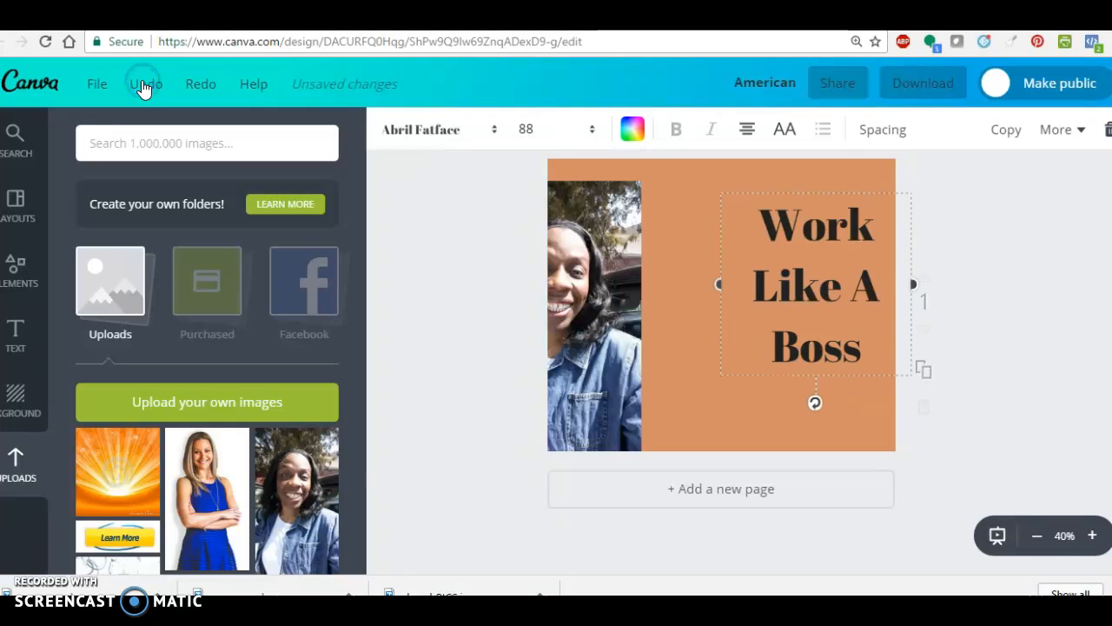
pyautogui.click(144, 84)
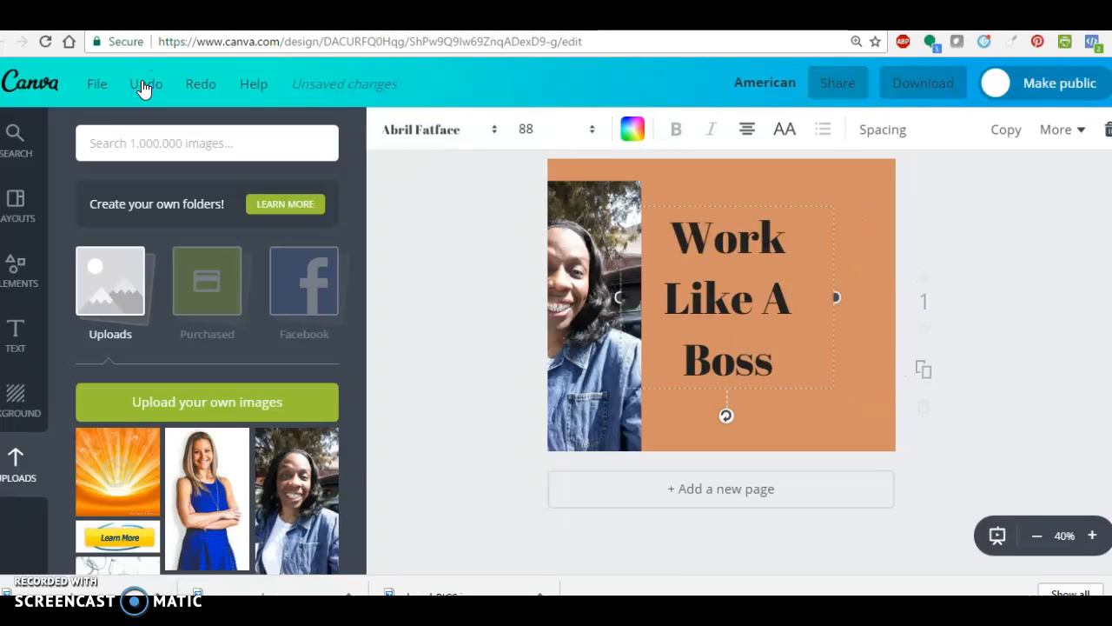
pyautogui.click(144, 85)
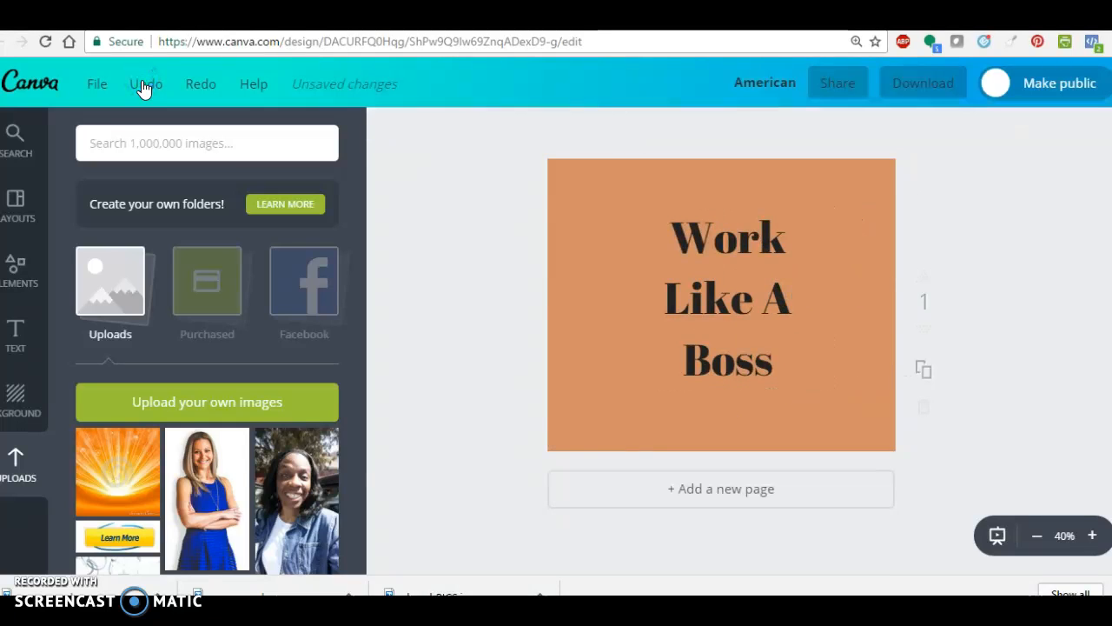
# Add the free teal vertical-striped line from the Lines elements and centre it near the bottom of the page.
pyautogui.click(24, 287)
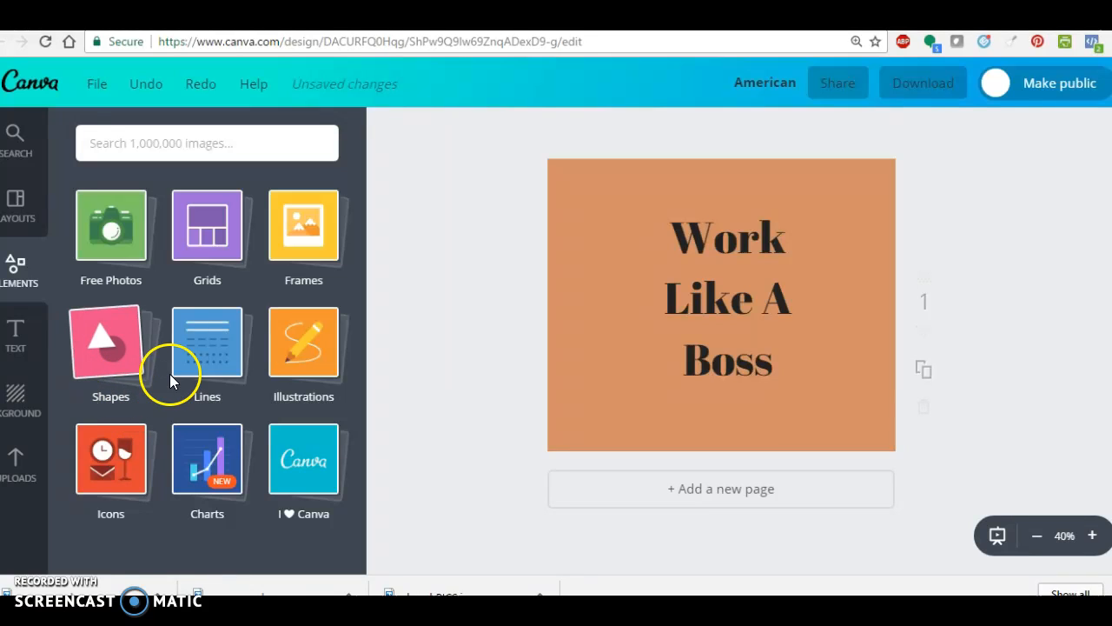
pyautogui.click(199, 349)
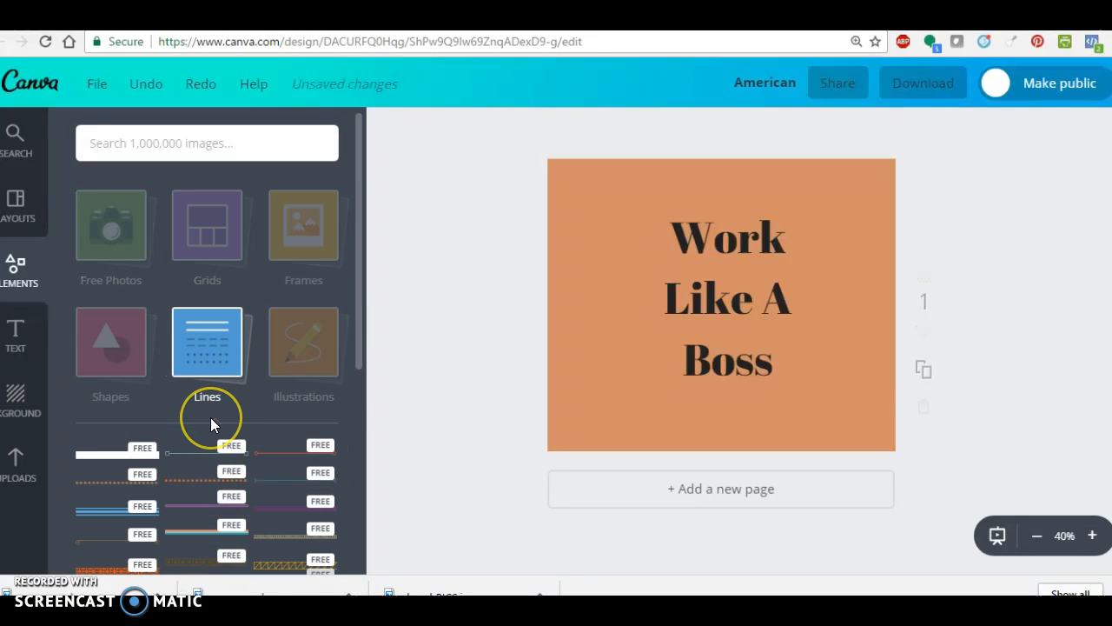
pyautogui.scroll(-3, 211, 417)
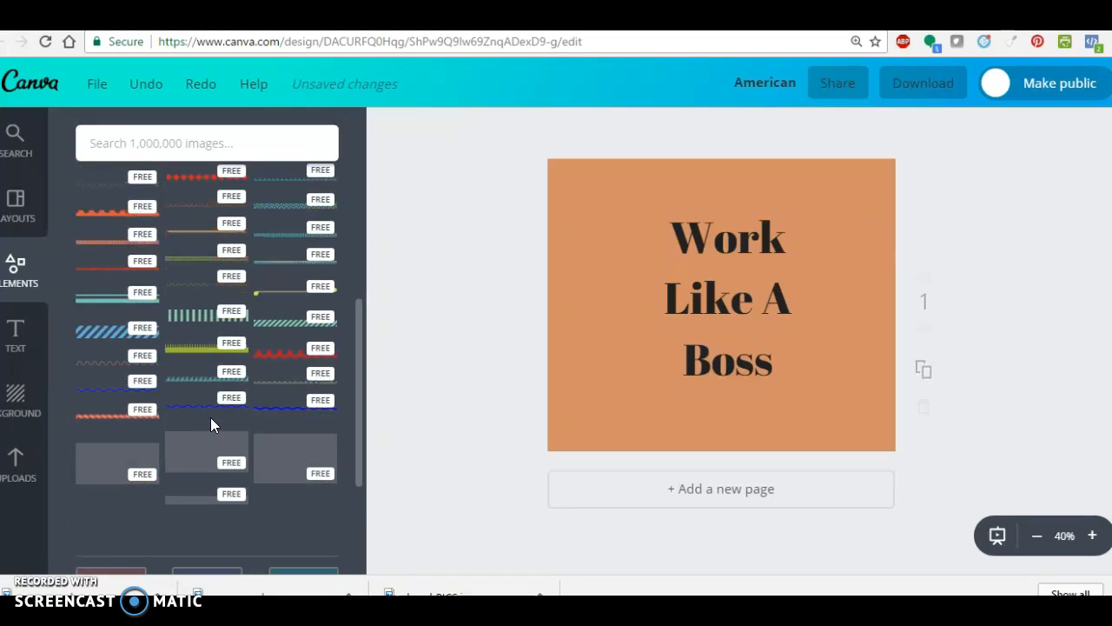
pyautogui.moveTo(173, 305); pyautogui.dragTo(514, 397)
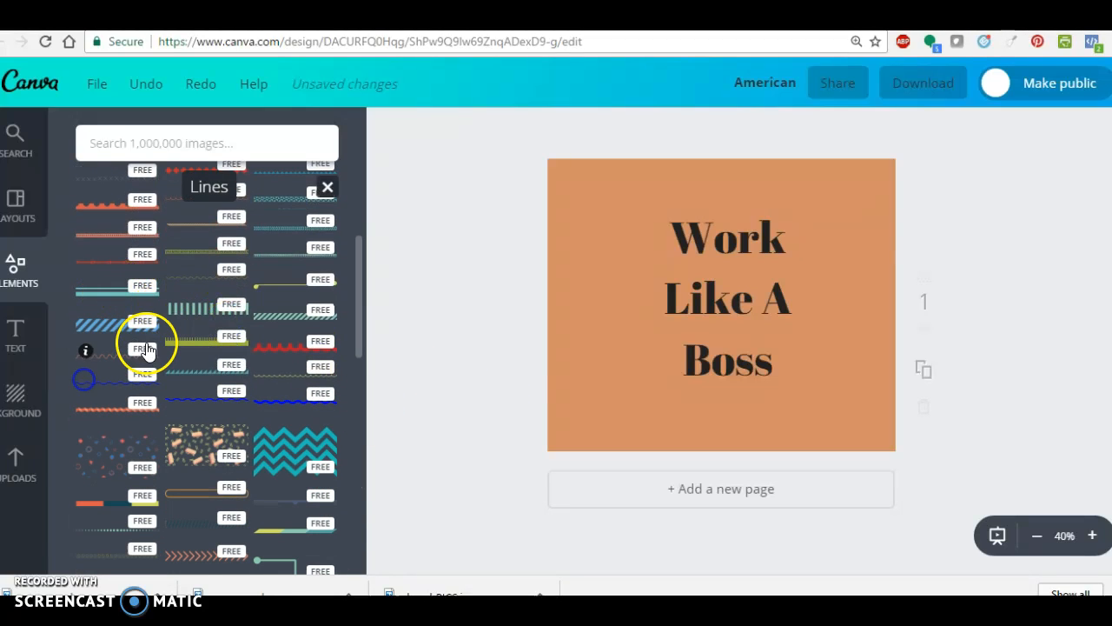
pyautogui.moveTo(179, 307); pyautogui.dragTo(704, 337)
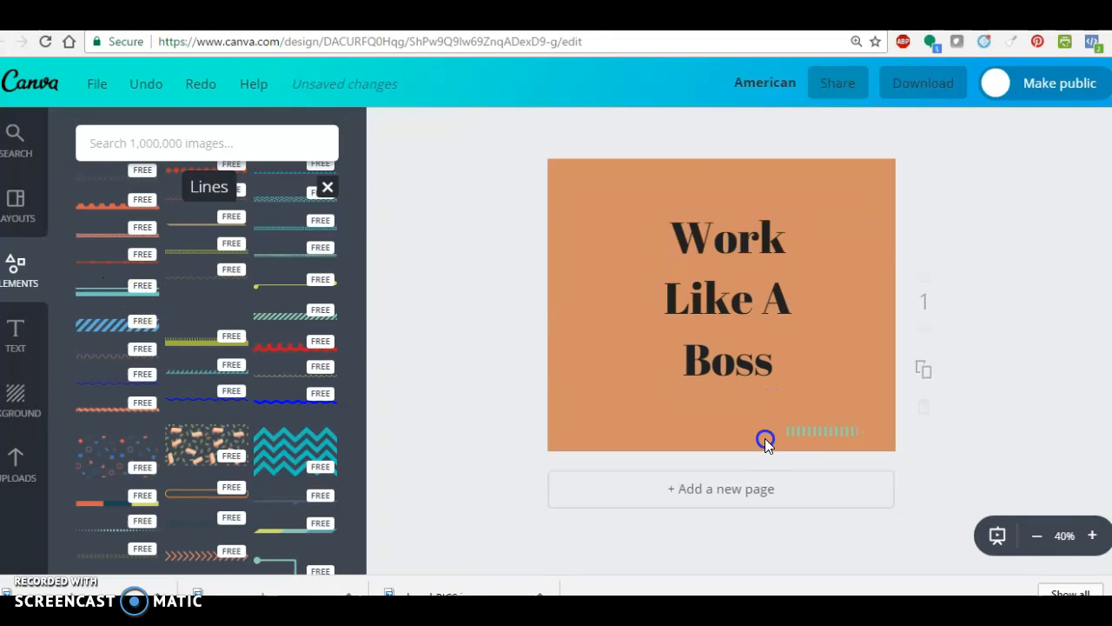
pyautogui.moveTo(698, 438); pyautogui.dragTo(695, 430)
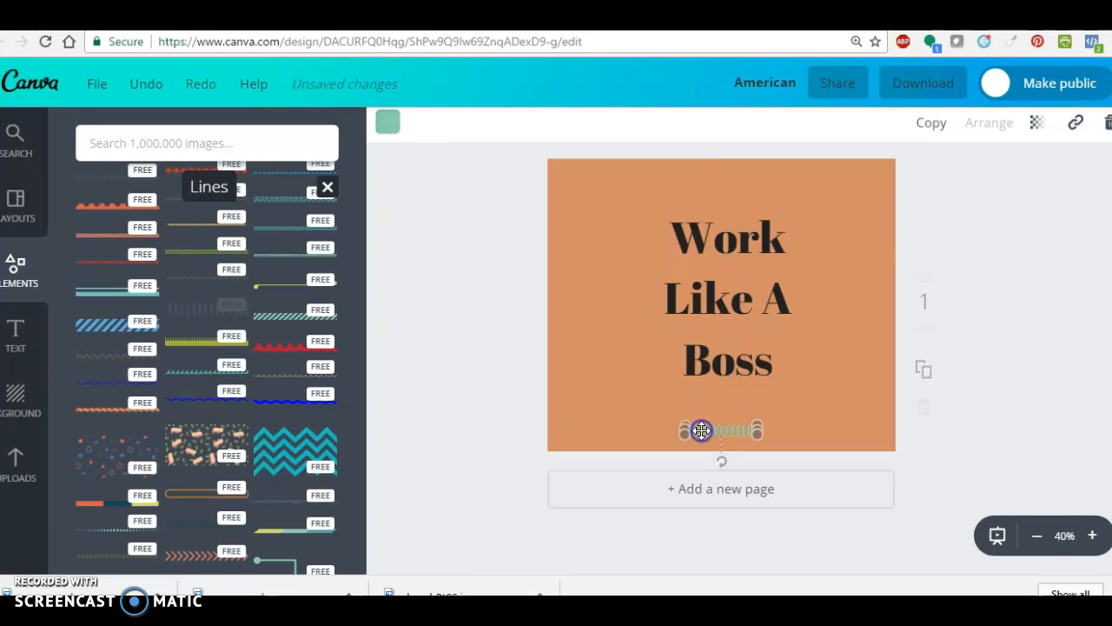
# Stretch the teal striped line in both directions to span nearly the full width of the page's bottom edge.
pyautogui.click(678, 433)
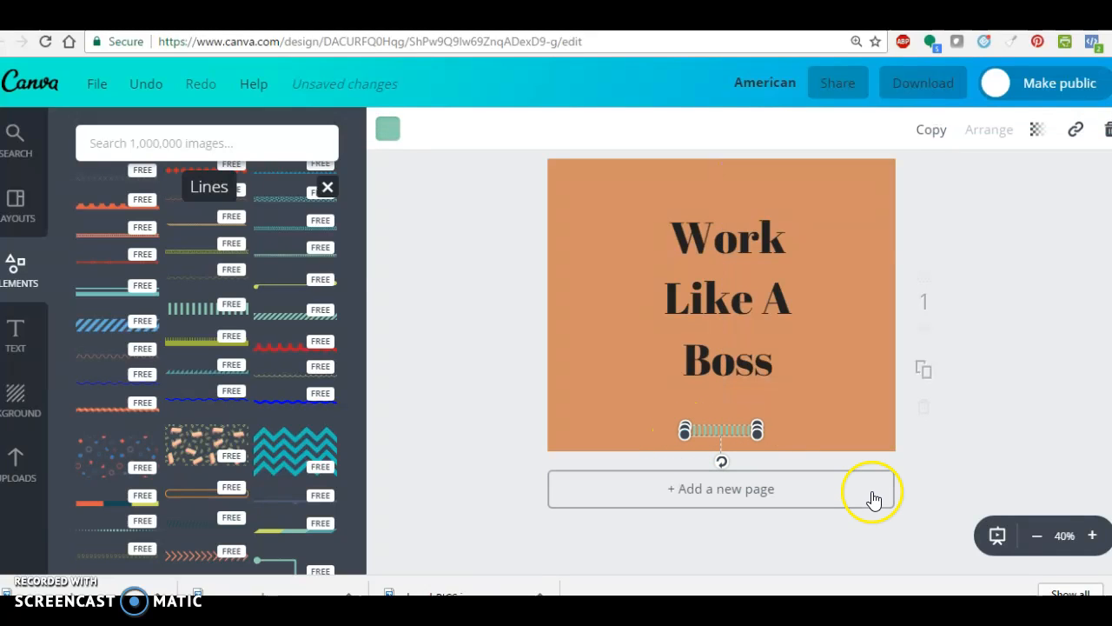
pyautogui.moveTo(759, 436); pyautogui.dragTo(888, 427)
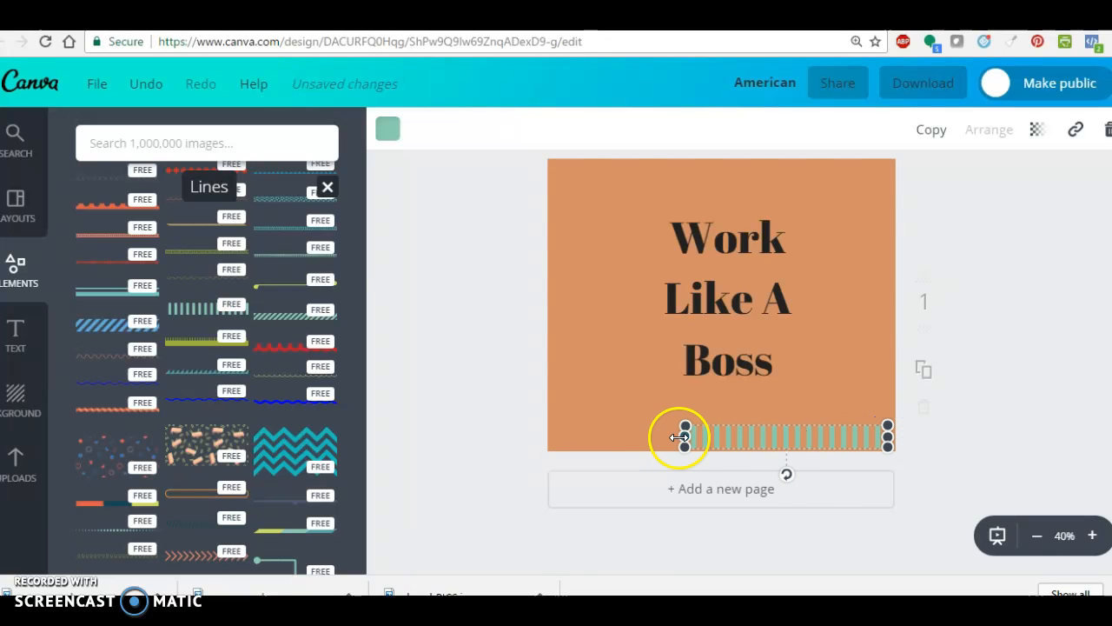
pyautogui.moveTo(686, 435); pyautogui.dragTo(556, 445)
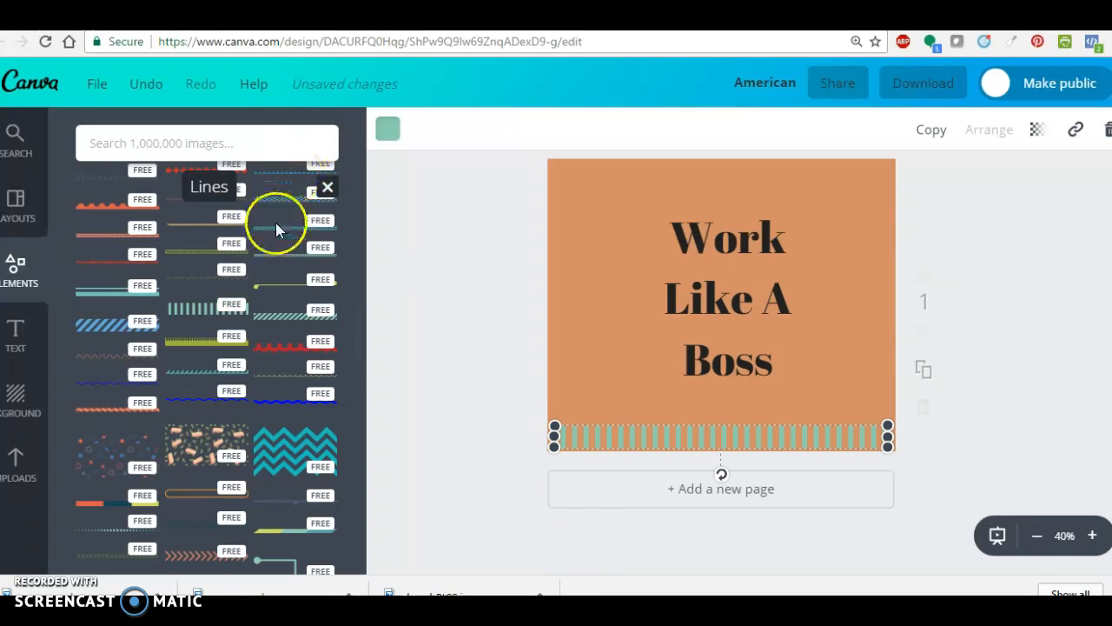
# Add the free red scalloped line centred above the quote heading.
pyautogui.click(407, 349)
pyautogui.moveTo(328, 373)
pyautogui.mouseDown()
pyautogui.moveTo(286, 347)
pyautogui.moveTo(651, 211)
pyautogui.moveTo(739, 197)
pyautogui.moveTo(705, 184)
pyautogui.mouseUp()
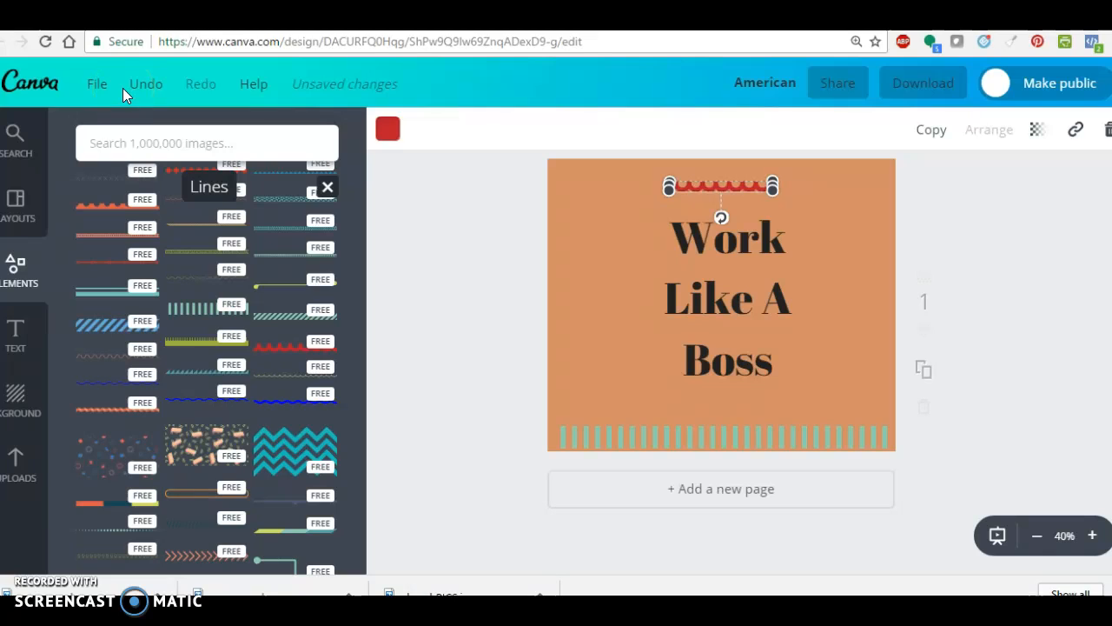
# Undo the additions of the red scalloped line and the teal striped line.
pyautogui.click(148, 86)
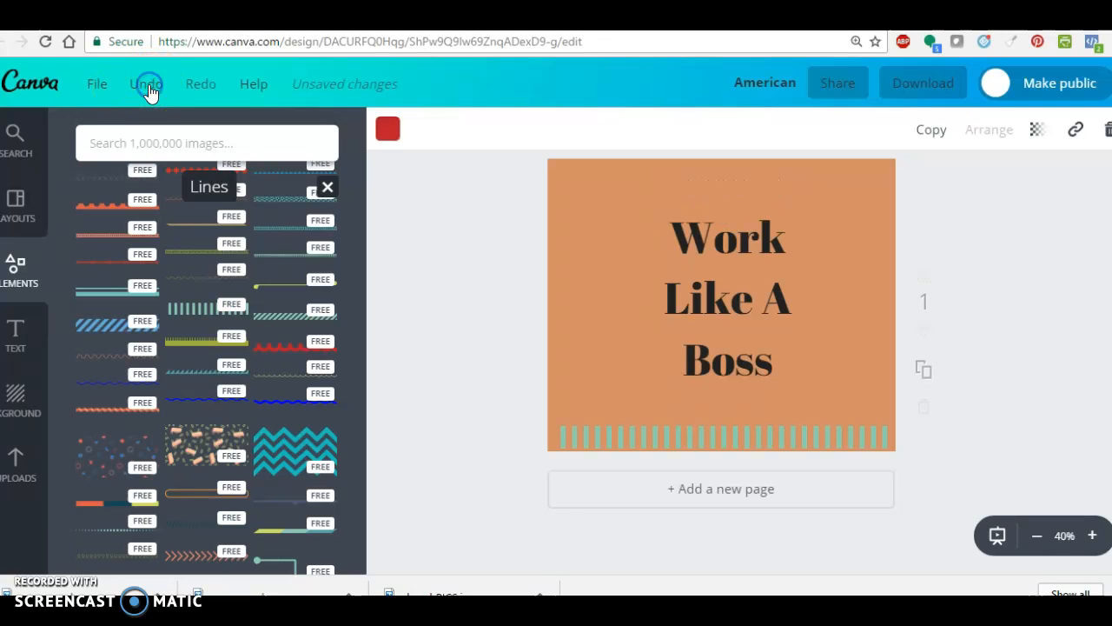
pyautogui.click(148, 85)
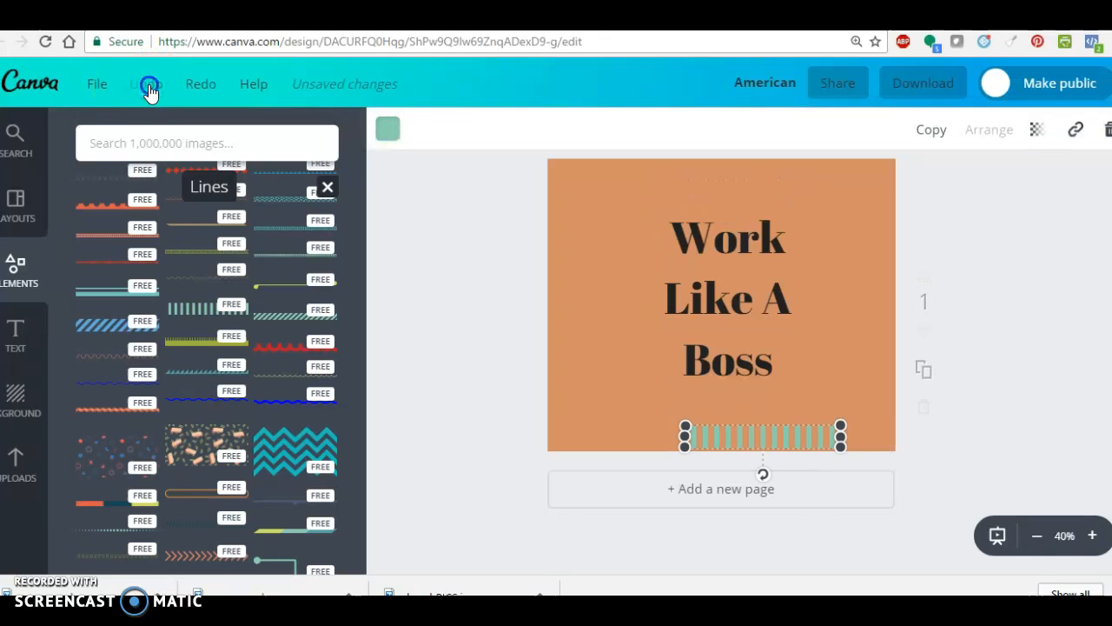
pyautogui.click(148, 86)
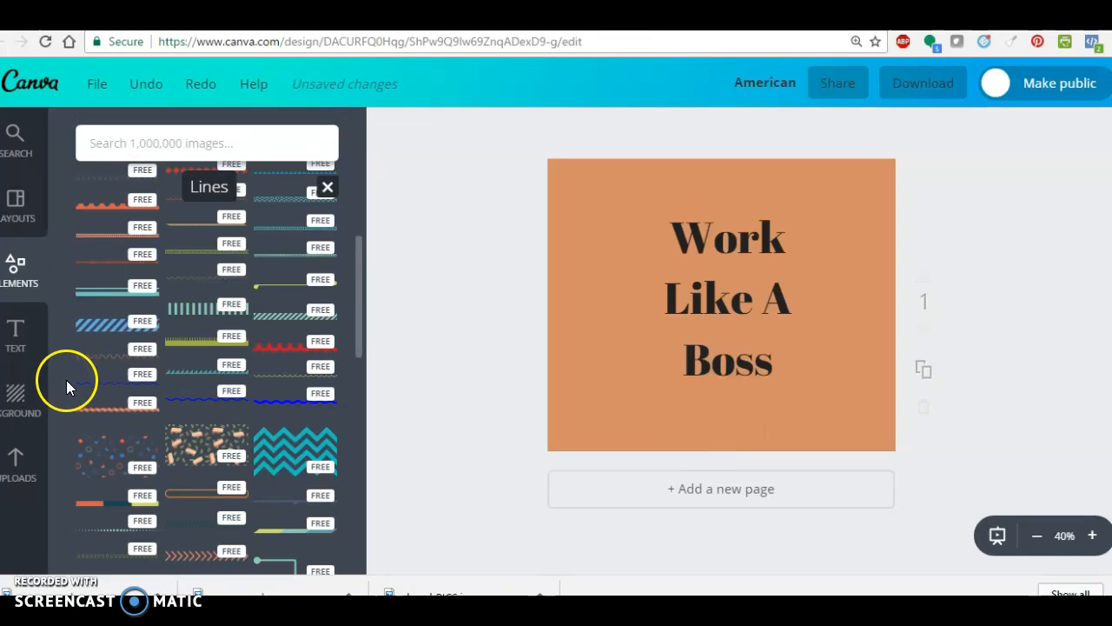
# Switch the element library from Lines to Shapes and browse down to the free outlined shapes.
pyautogui.scroll(10, 116, 382)
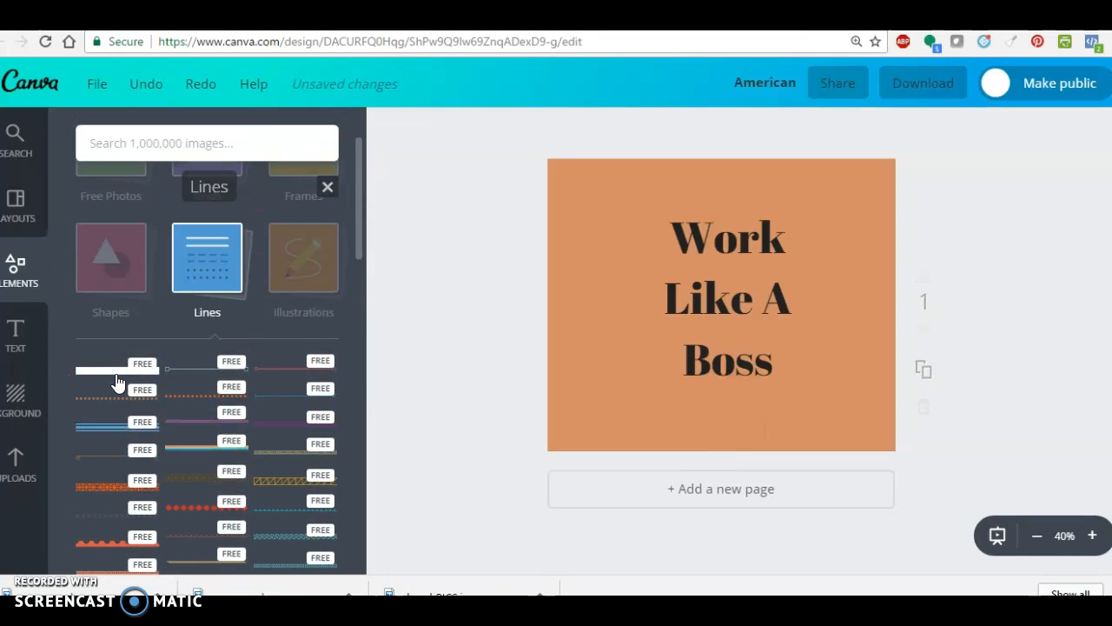
pyautogui.scroll(2, 117, 382)
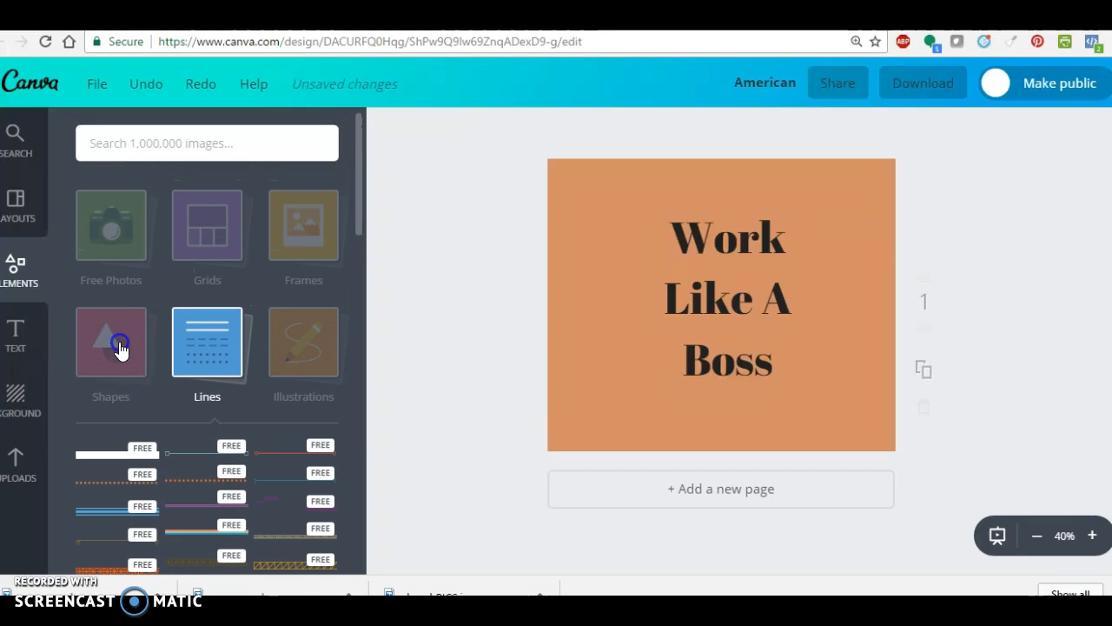
pyautogui.click(120, 348)
pyautogui.click(118, 348)
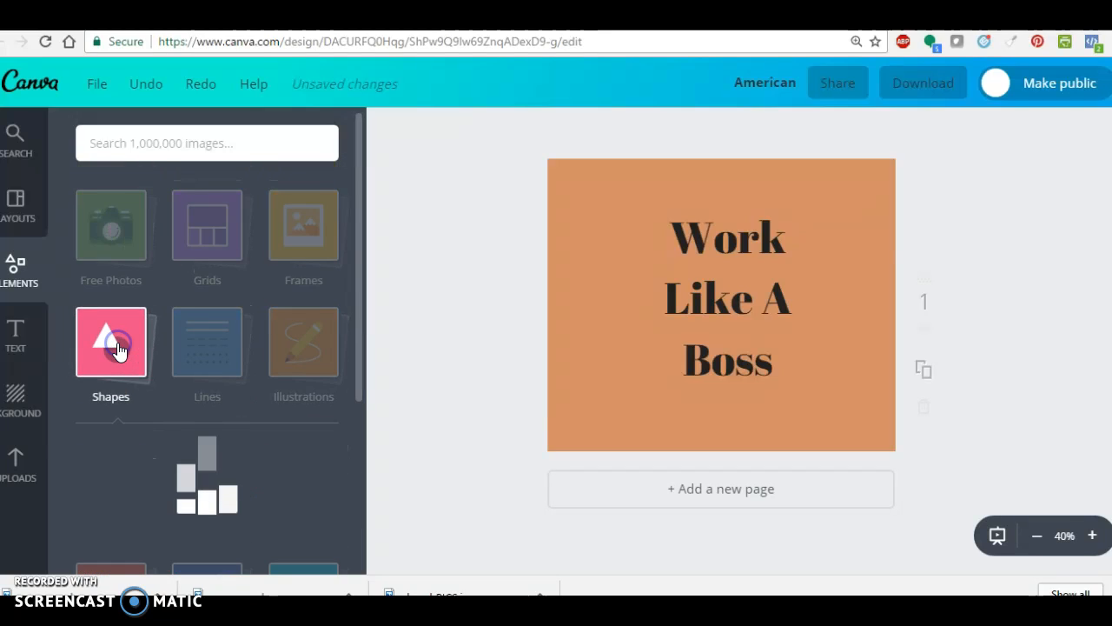
pyautogui.scroll(-5, 174, 411)
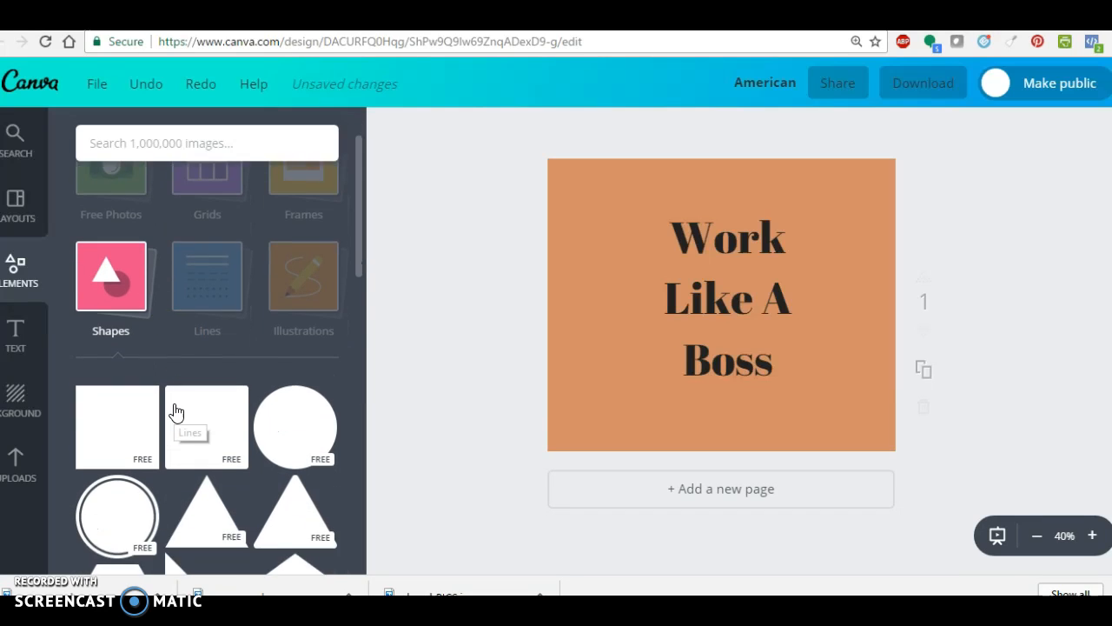
pyautogui.scroll(-5, 173, 411)
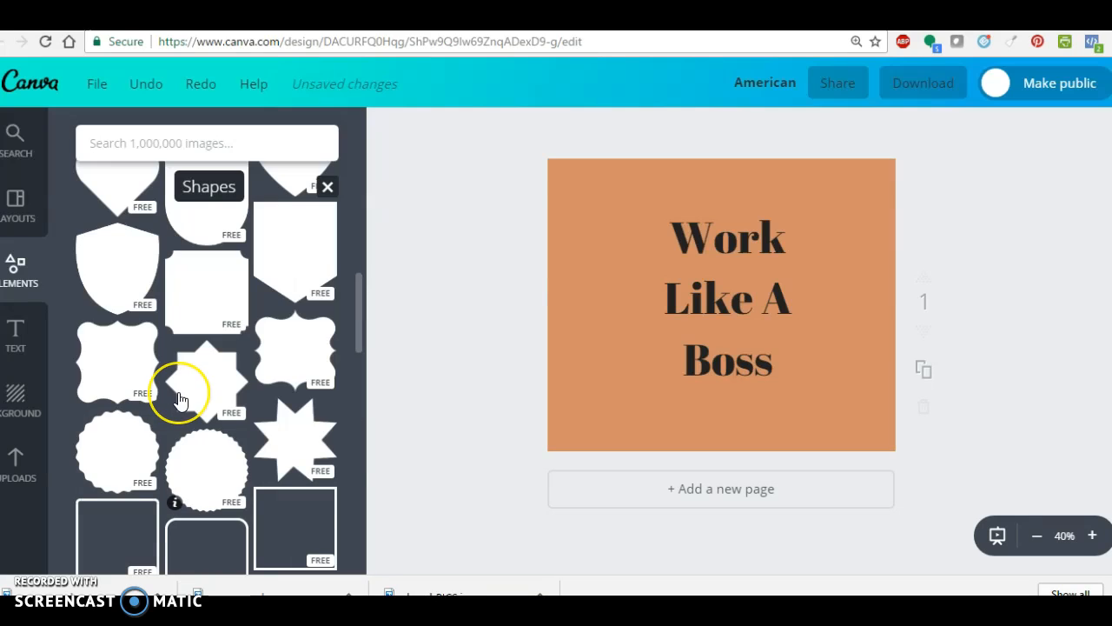
pyautogui.scroll(-4, 179, 395)
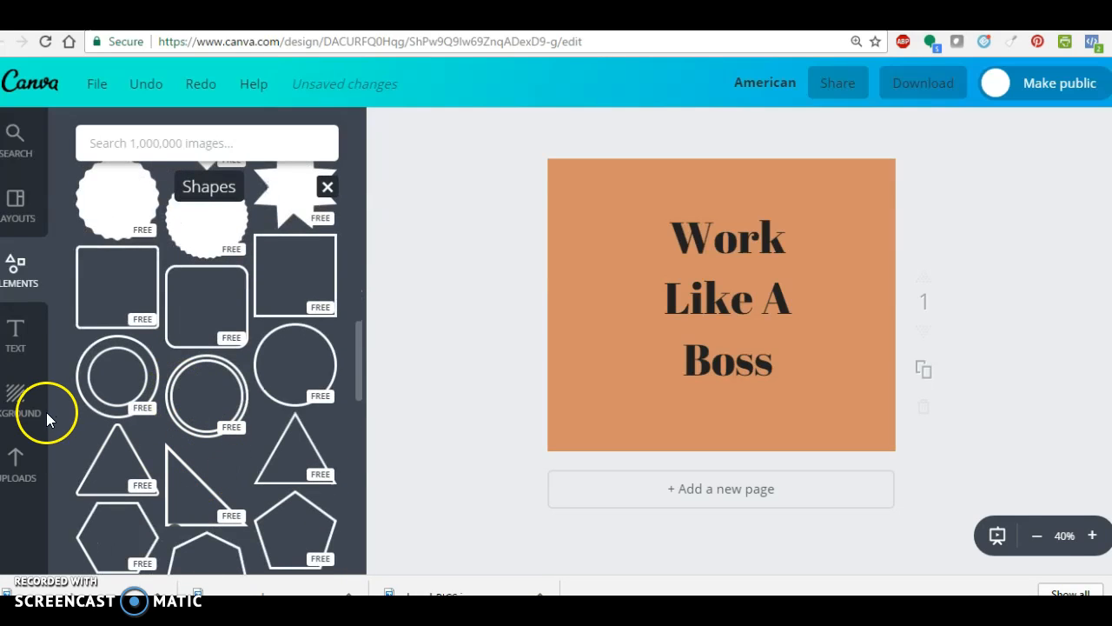
# Try the free outlined triangle around the quote, enlarged to about 721 × 623, and remove it from the page.
pyautogui.moveTo(125, 464); pyautogui.dragTo(735, 281)
pyautogui.moveTo(613, 389); pyautogui.dragTo(601, 399)
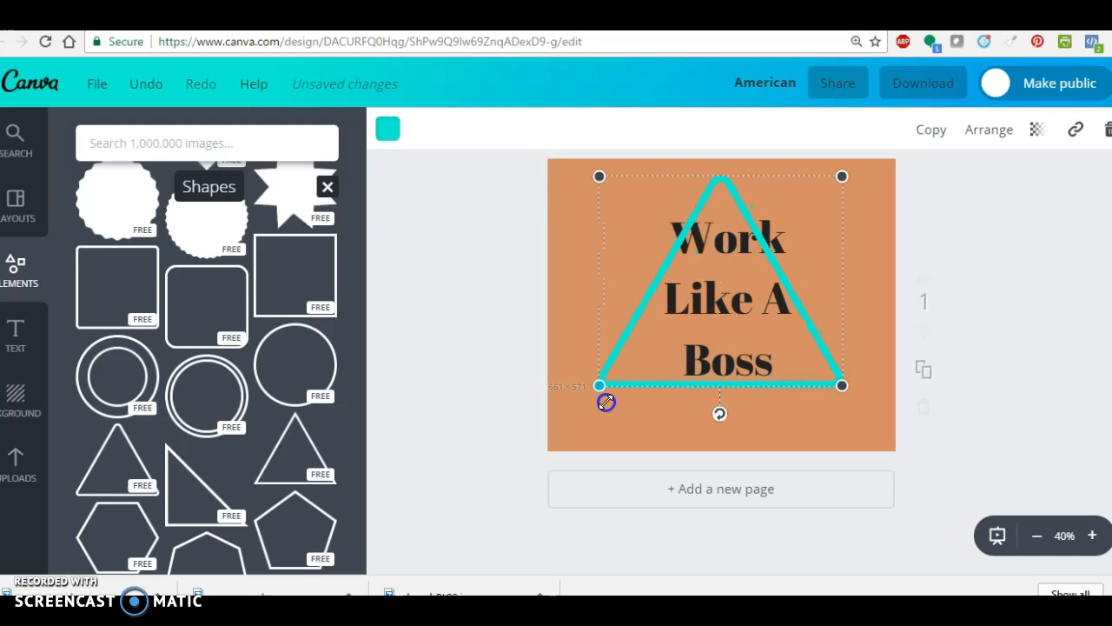
pyautogui.moveTo(843, 389); pyautogui.dragTo(860, 405)
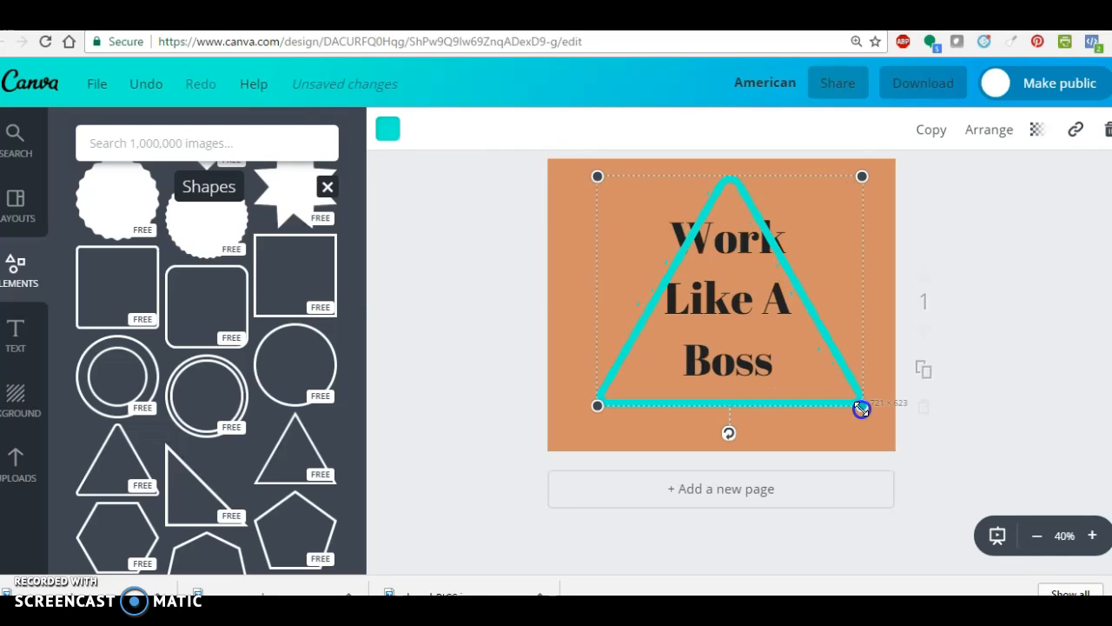
pyautogui.click(732, 407)
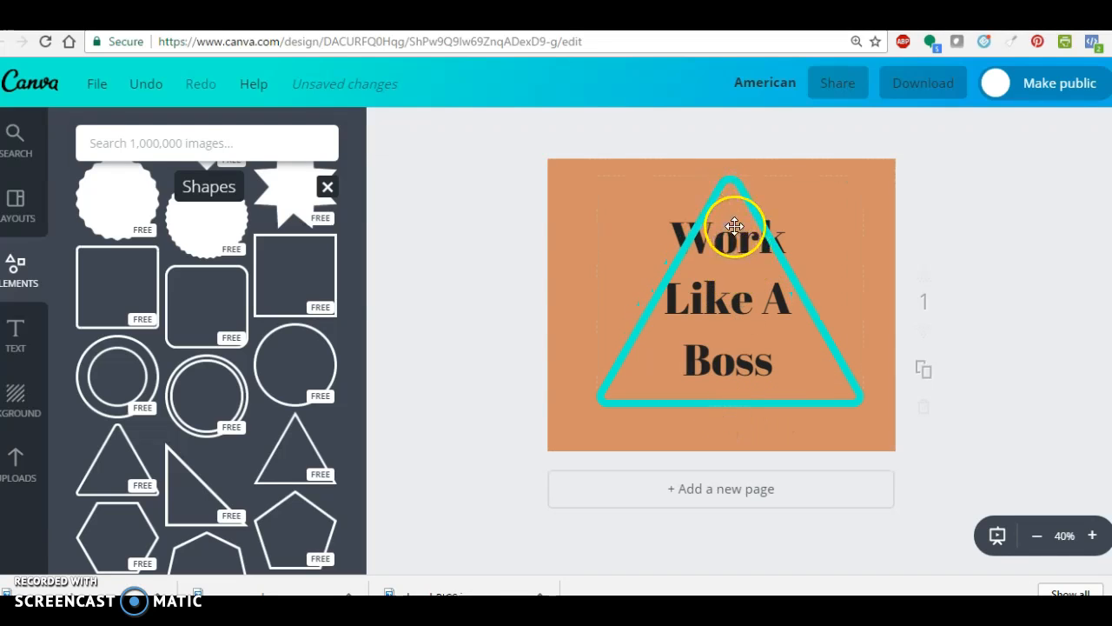
pyautogui.moveTo(727, 199); pyautogui.dragTo(382, 286)
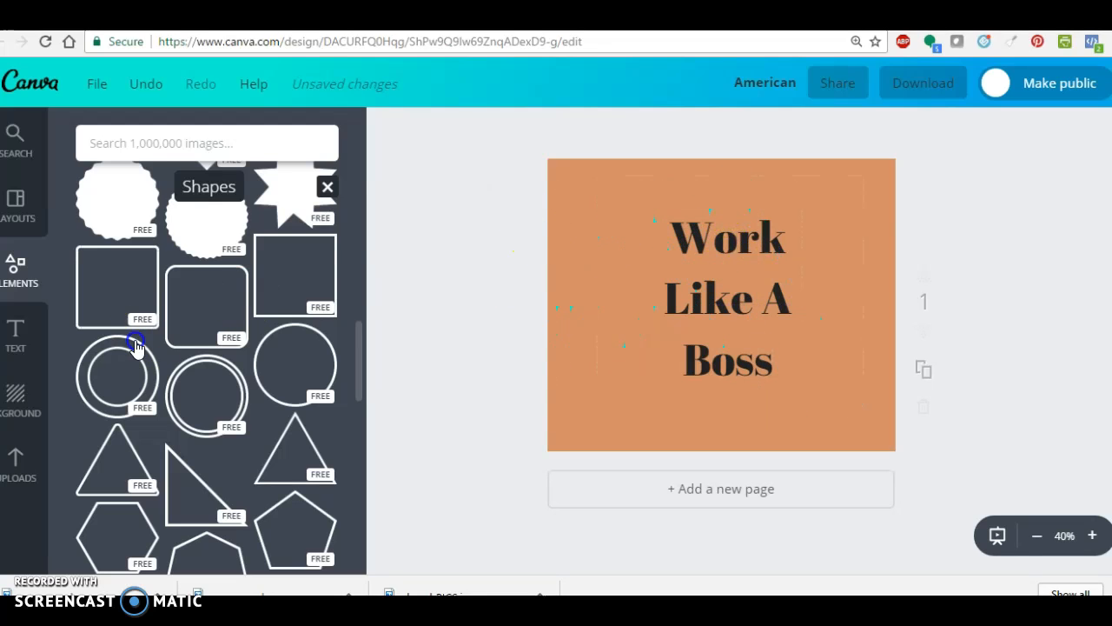
# Try the free outlined rounded square around the quote and undo its addition.
pyautogui.click(185, 343)
pyautogui.scroll(5, 179, 310)
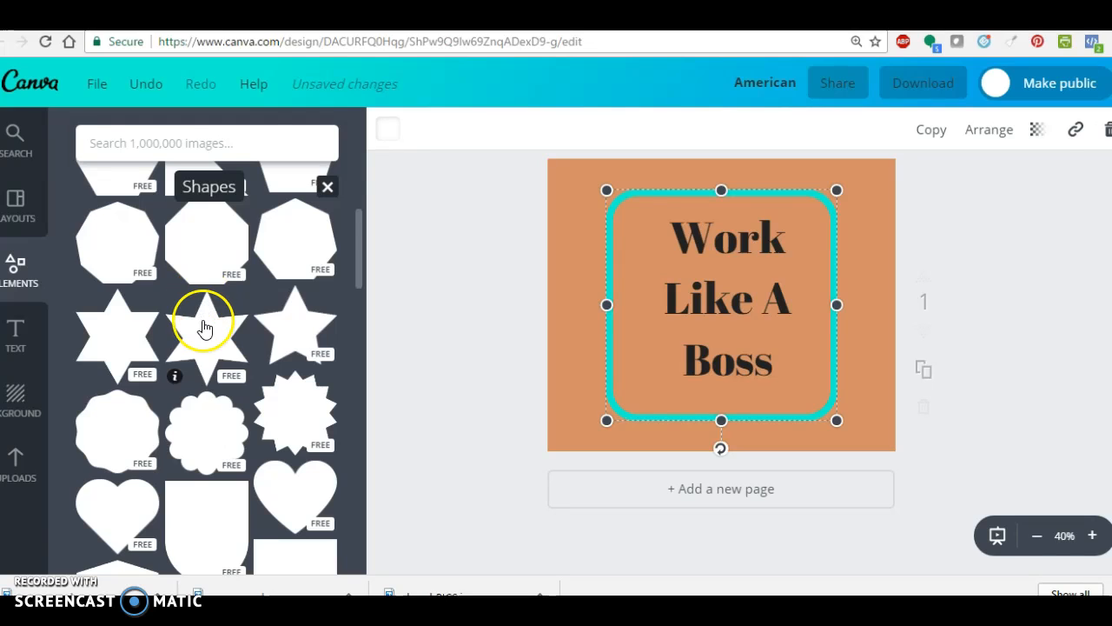
pyautogui.moveTo(217, 336); pyautogui.dragTo(157, 234)
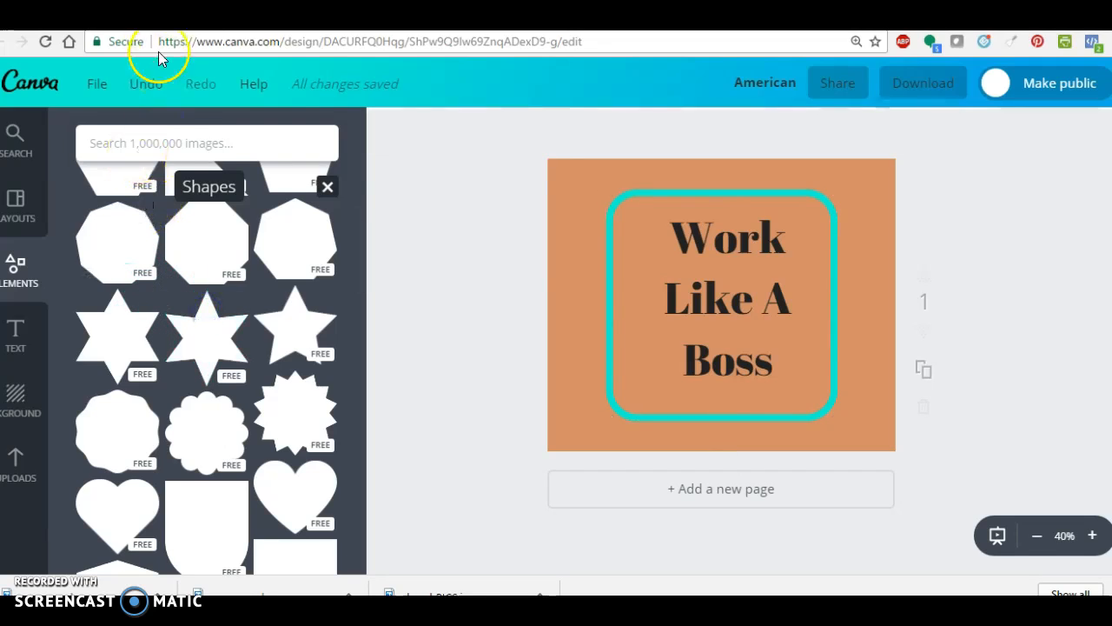
pyautogui.click(147, 86)
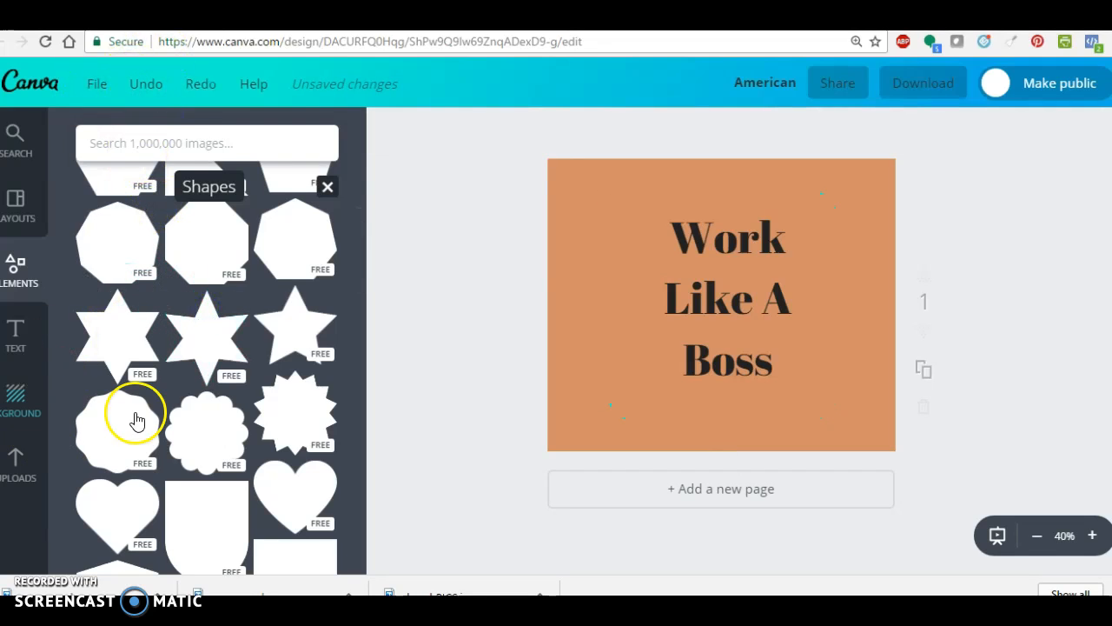
# Place the free narrow six-pointed star over the quote and set its transparency to 32.
pyautogui.moveTo(186, 335); pyautogui.dragTo(682, 285)
pyautogui.click(792, 275)
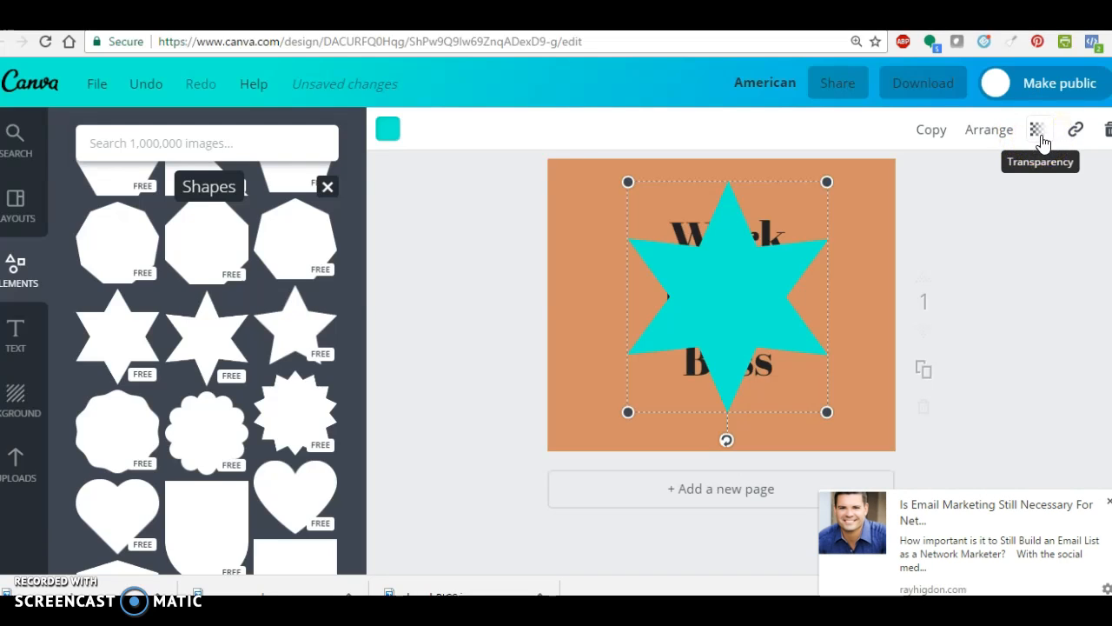
pyautogui.click(1040, 133)
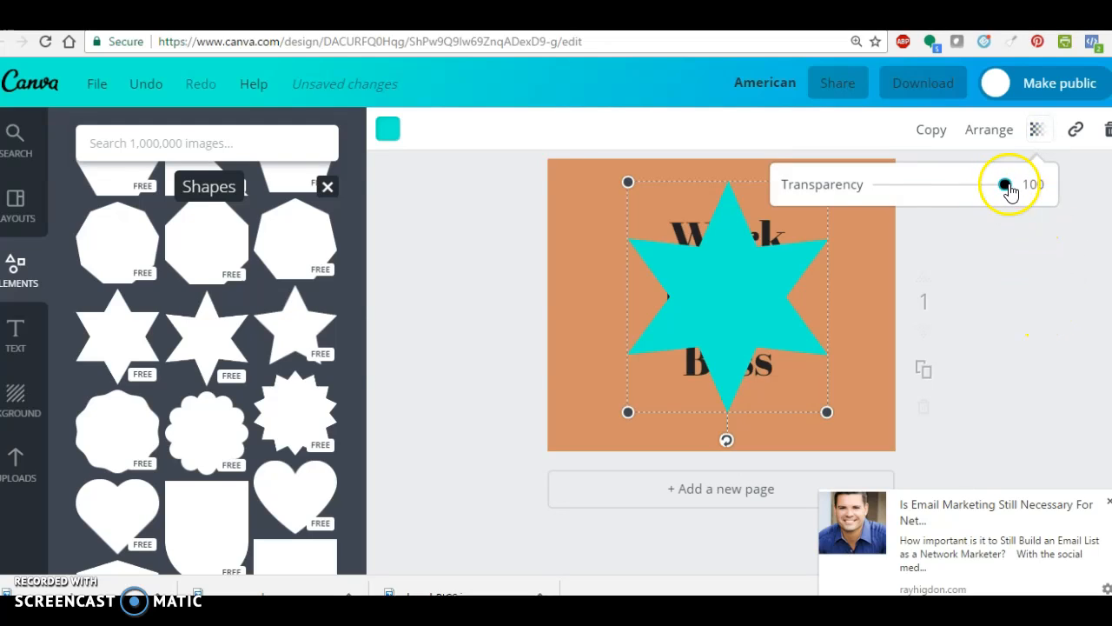
pyautogui.moveTo(1010, 190); pyautogui.dragTo(923, 198)
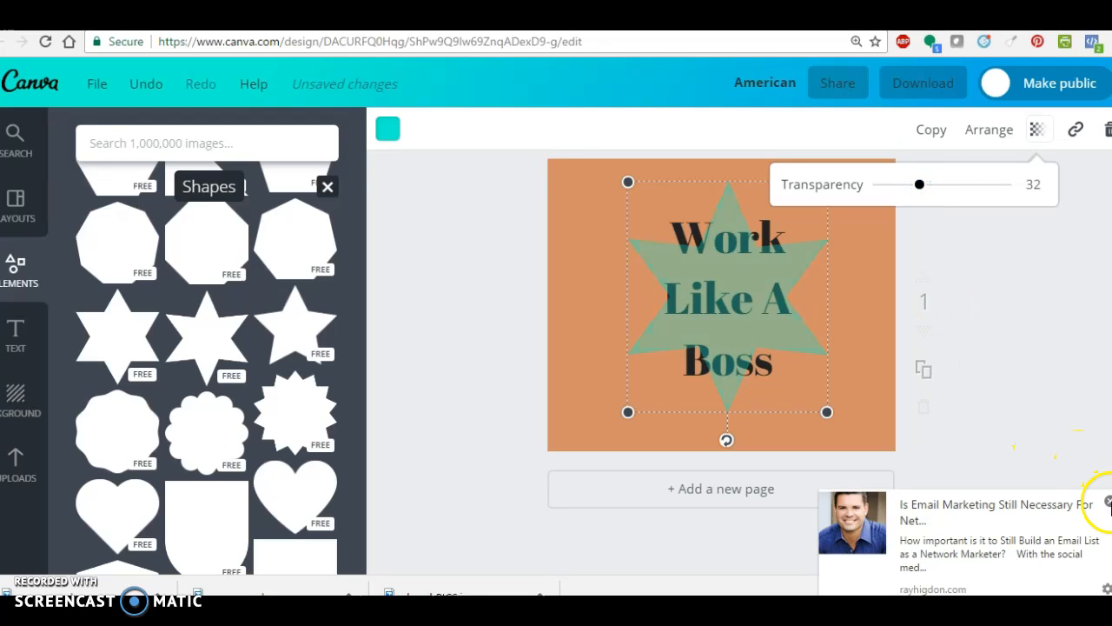
pyautogui.click(1108, 503)
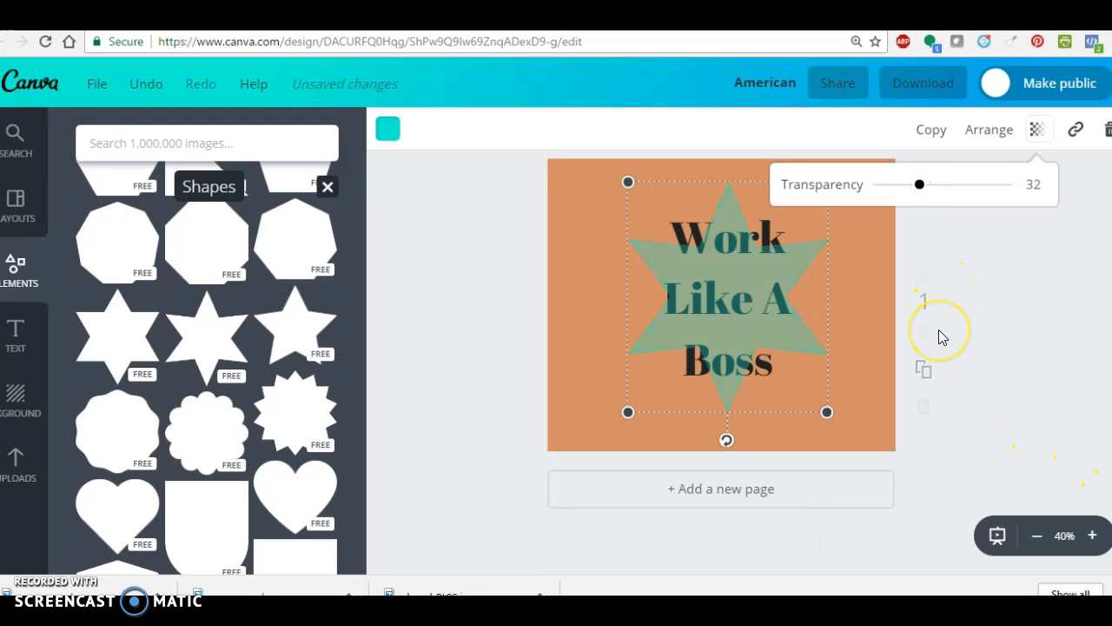
# Try grey, blue, purple and green default palette colours on the star and settle on yellow.
pyautogui.click(388, 129)
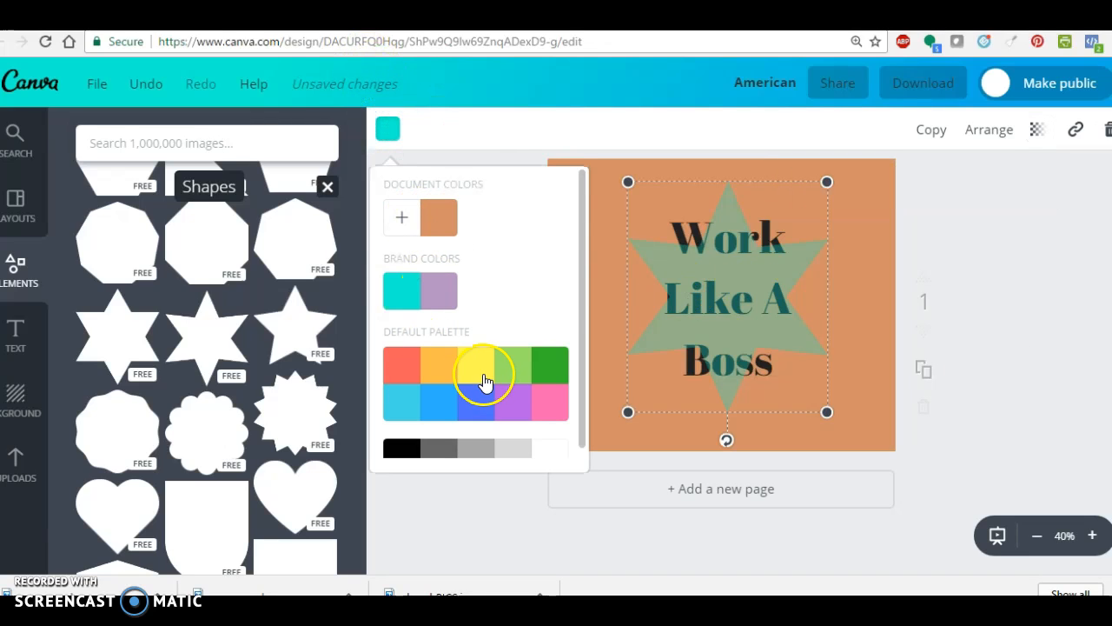
pyautogui.click(477, 369)
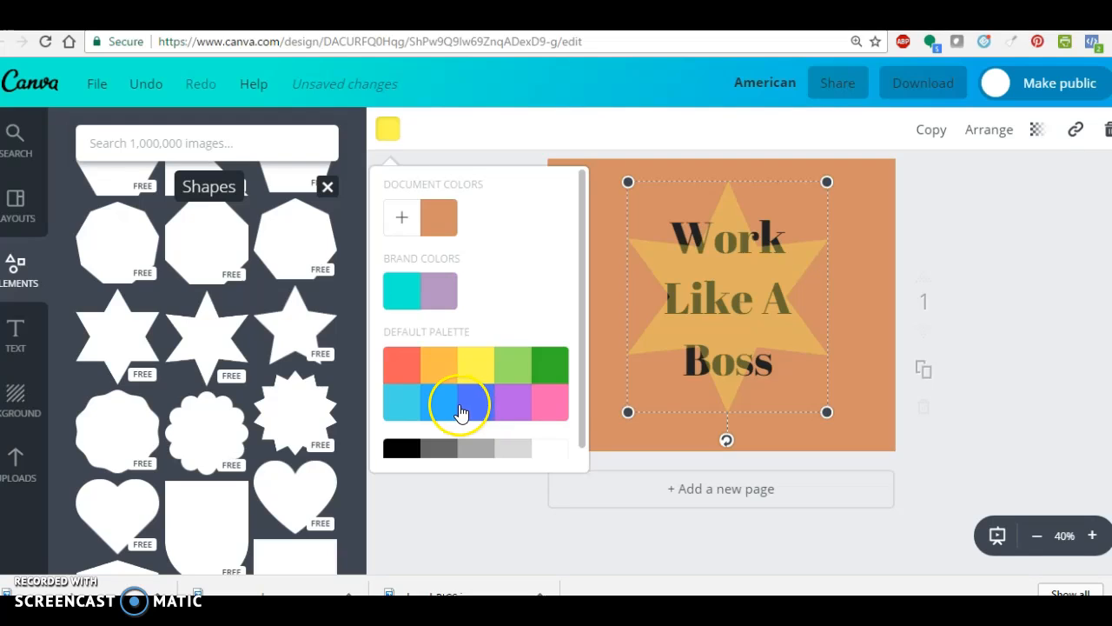
pyautogui.click(430, 450)
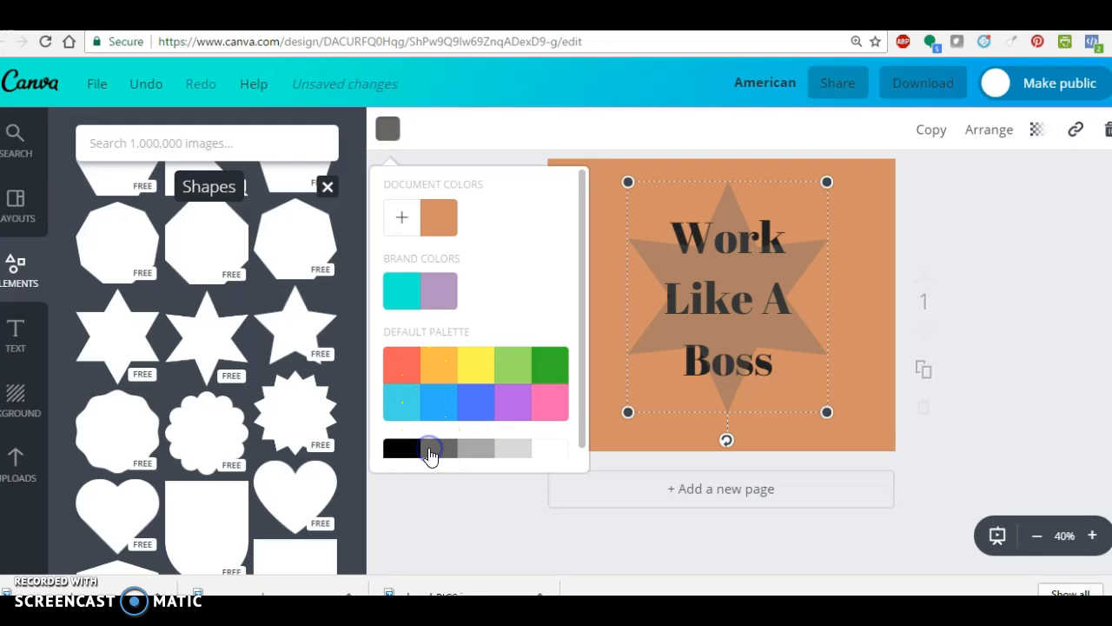
pyautogui.click(468, 447)
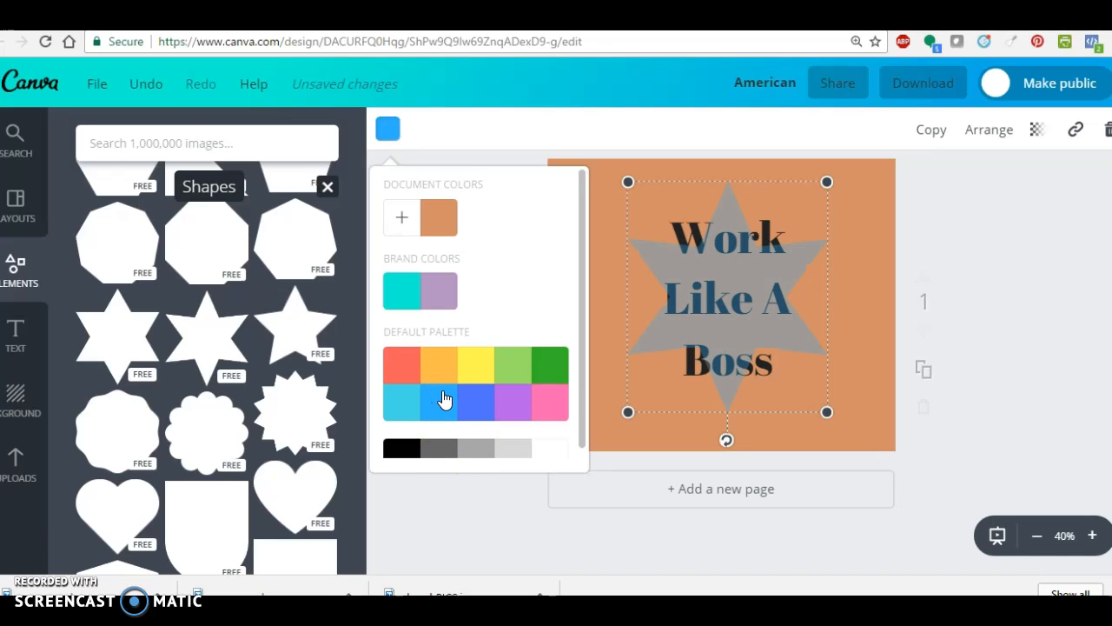
pyautogui.click(463, 405)
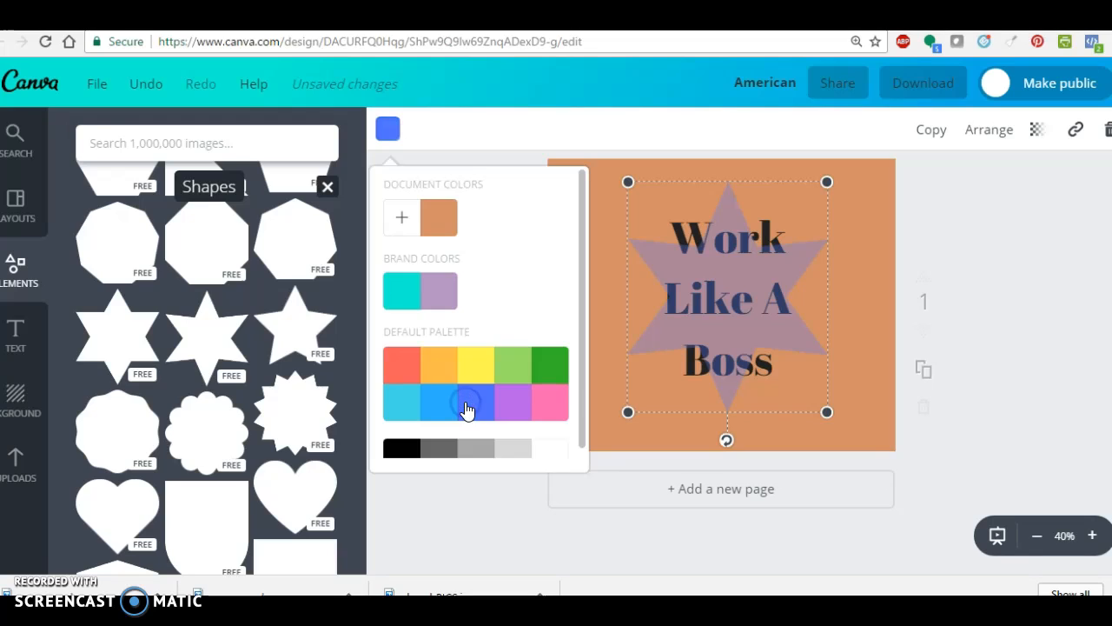
pyautogui.click(513, 401)
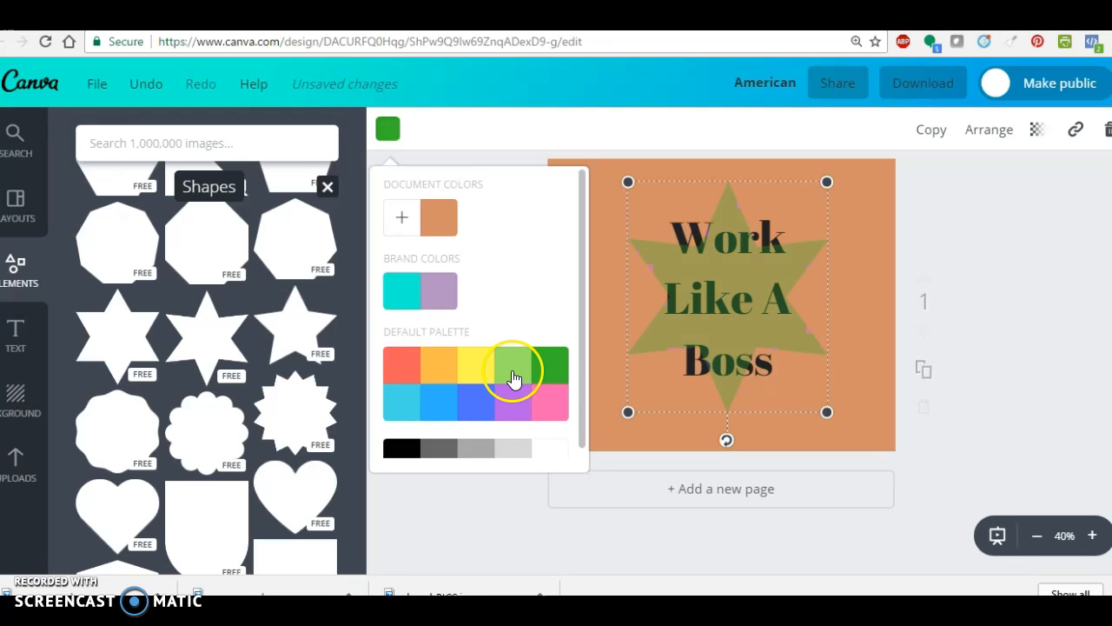
pyautogui.click(513, 374)
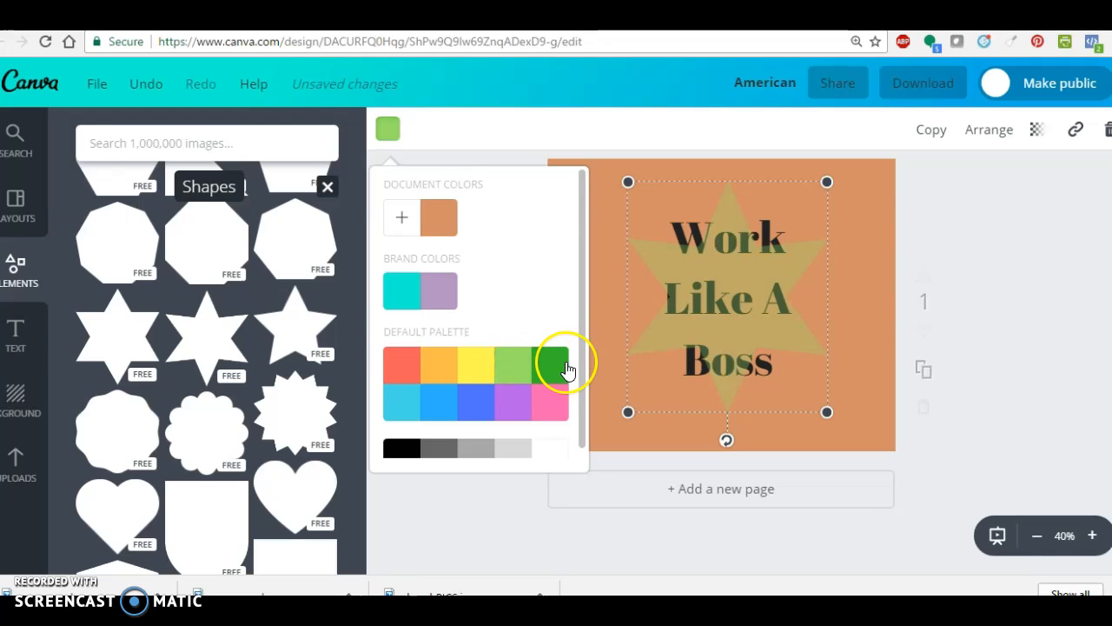
pyautogui.click(475, 357)
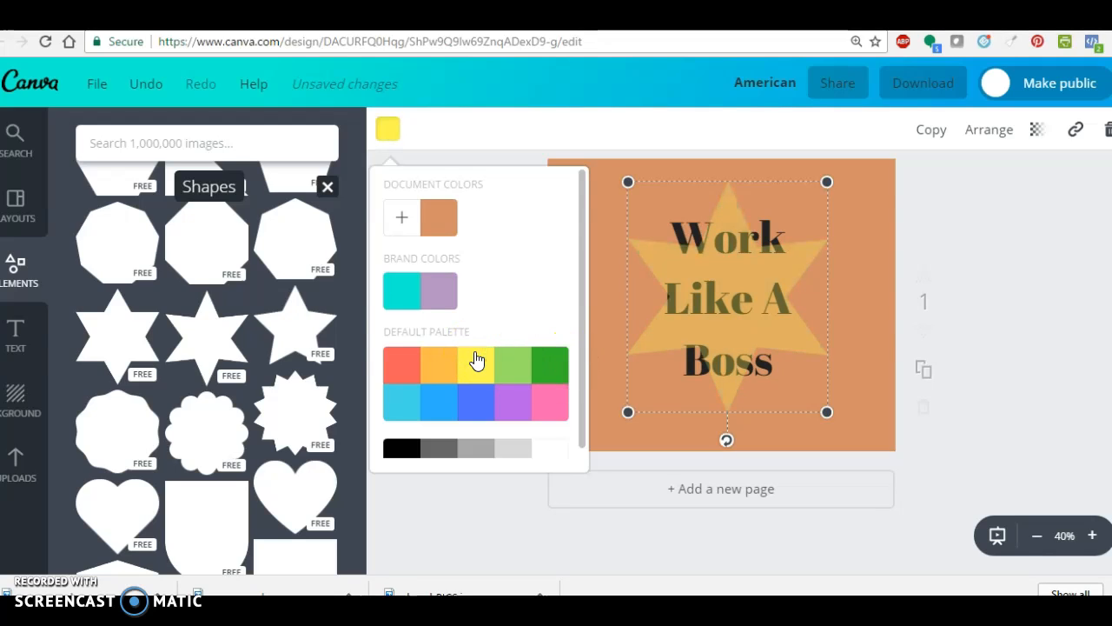
pyautogui.click(989, 222)
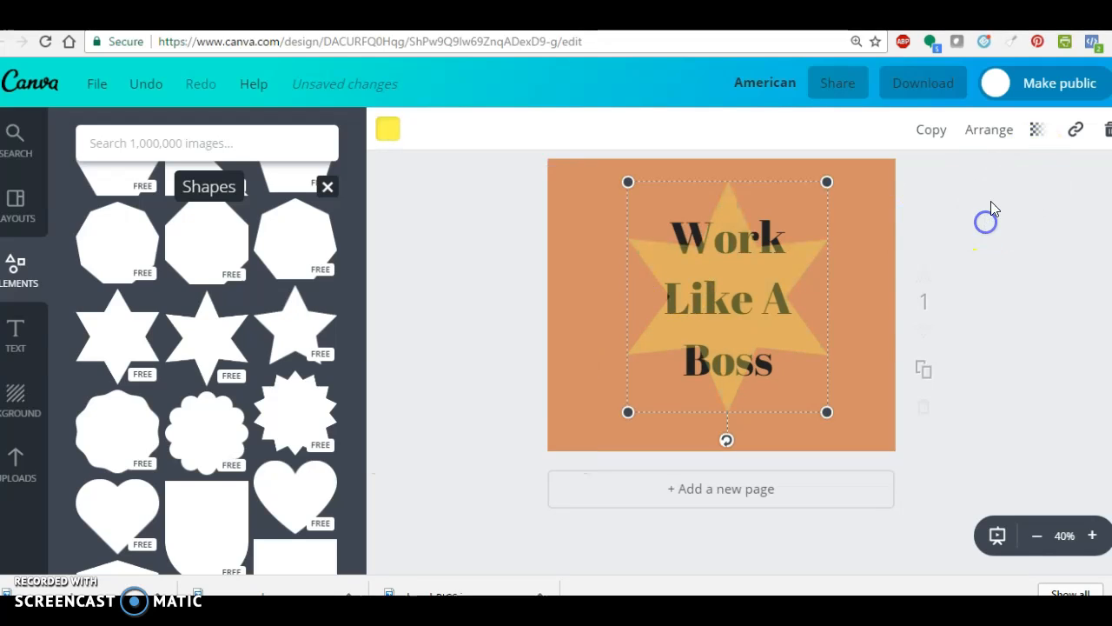
# Lower the yellow star's transparency value slightly to make it fainter over the quote.
pyautogui.click(1036, 132)
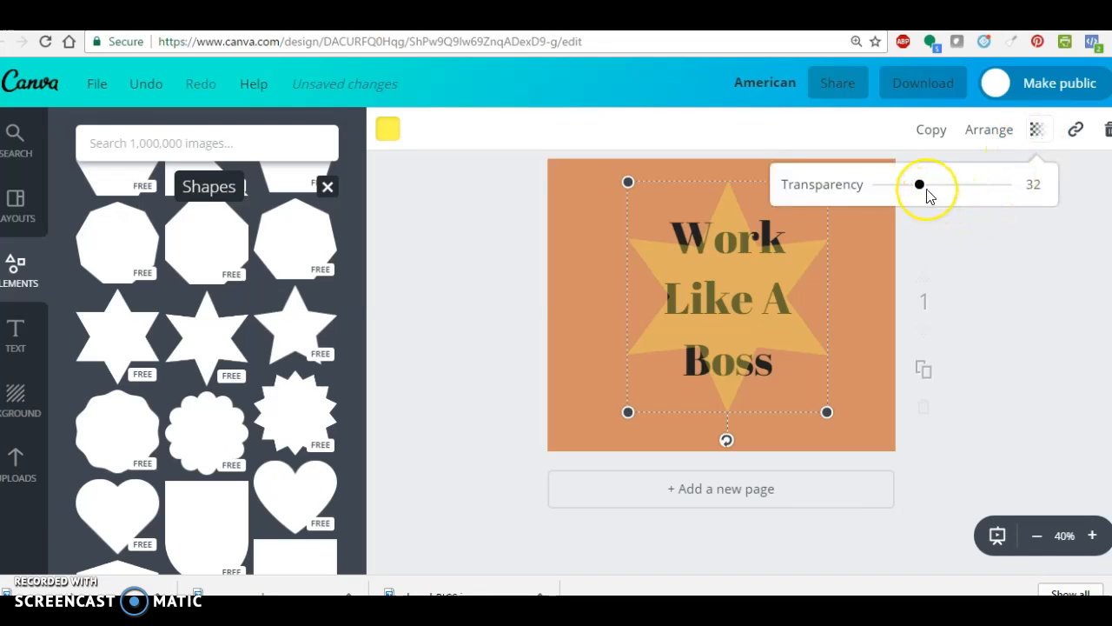
pyautogui.moveTo(917, 193); pyautogui.dragTo(905, 192)
pyautogui.click(814, 286)
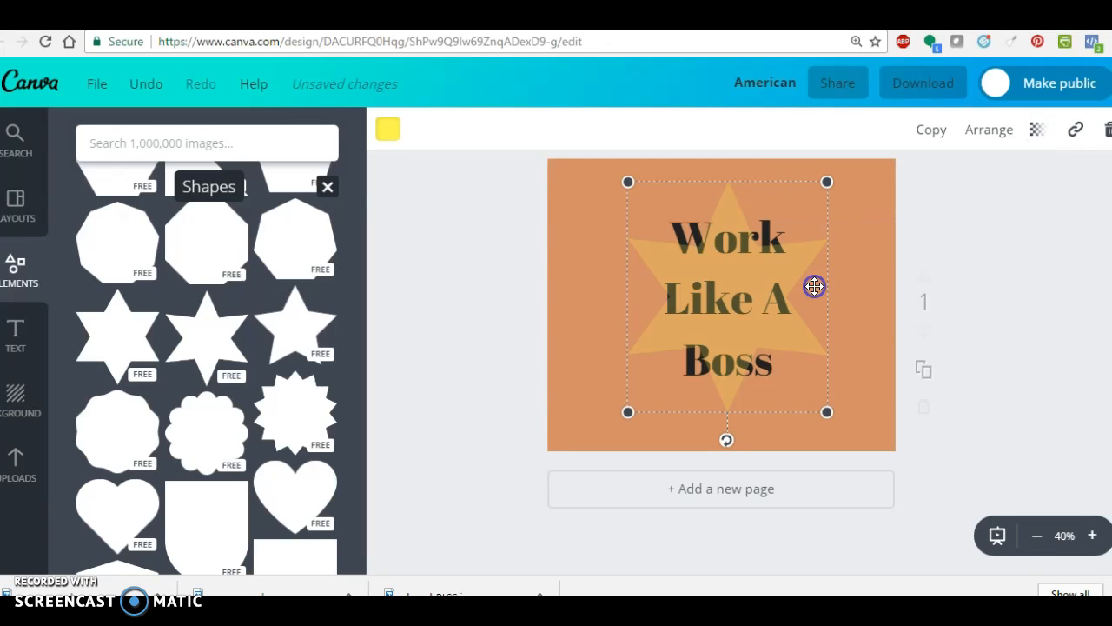
# Send the yellow star back behind the "Work Like A Boss" text and deselect it.
pyautogui.click(988, 138)
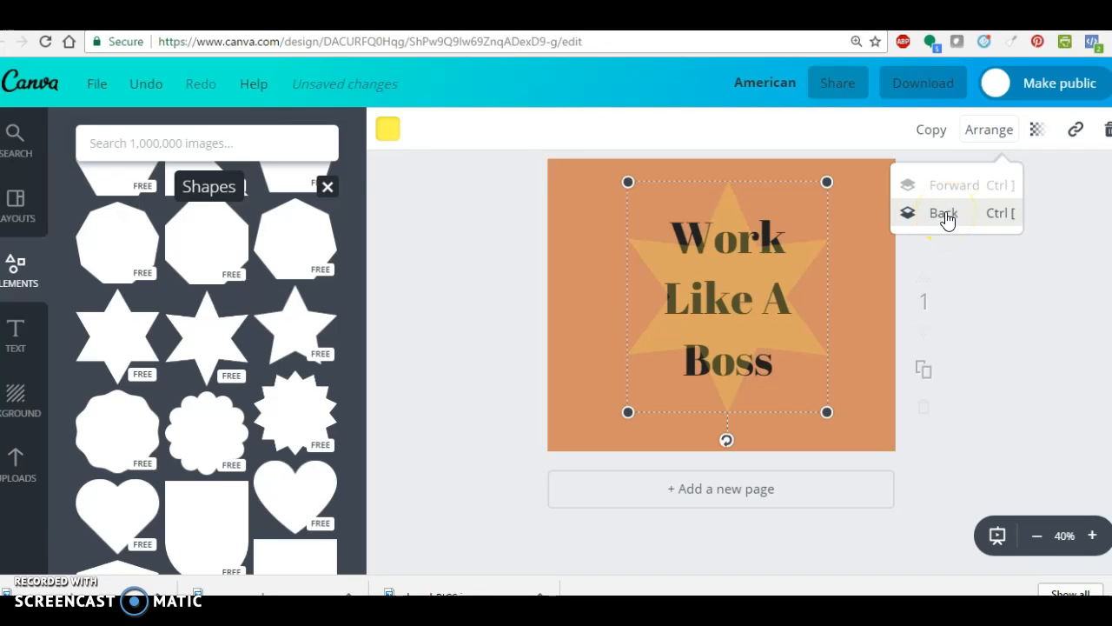
pyautogui.click(947, 218)
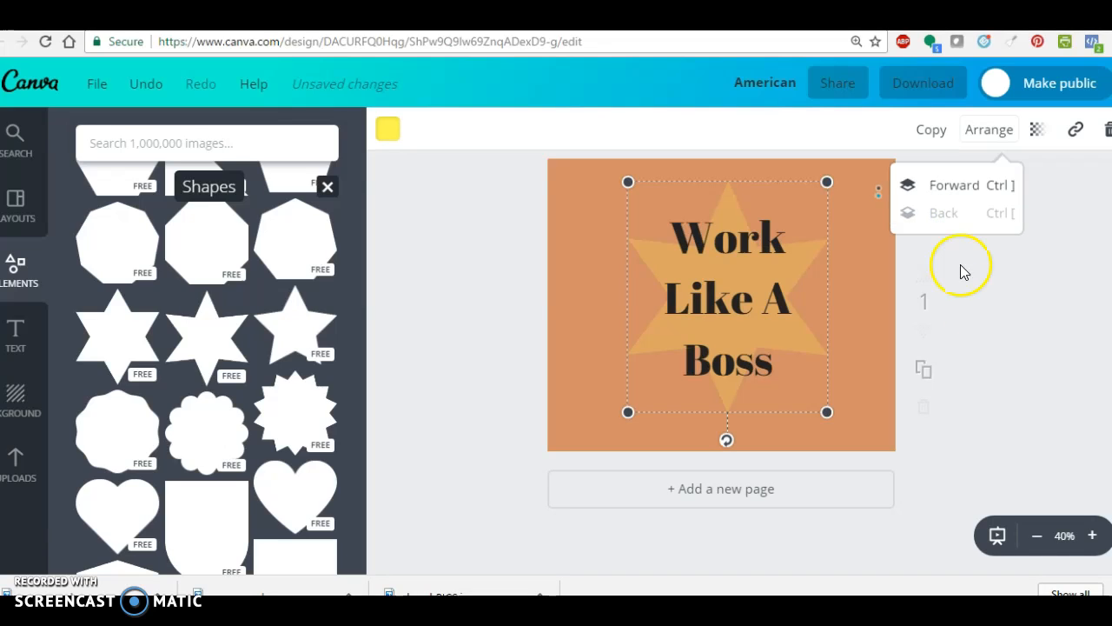
pyautogui.click(983, 362)
pyautogui.click(1016, 248)
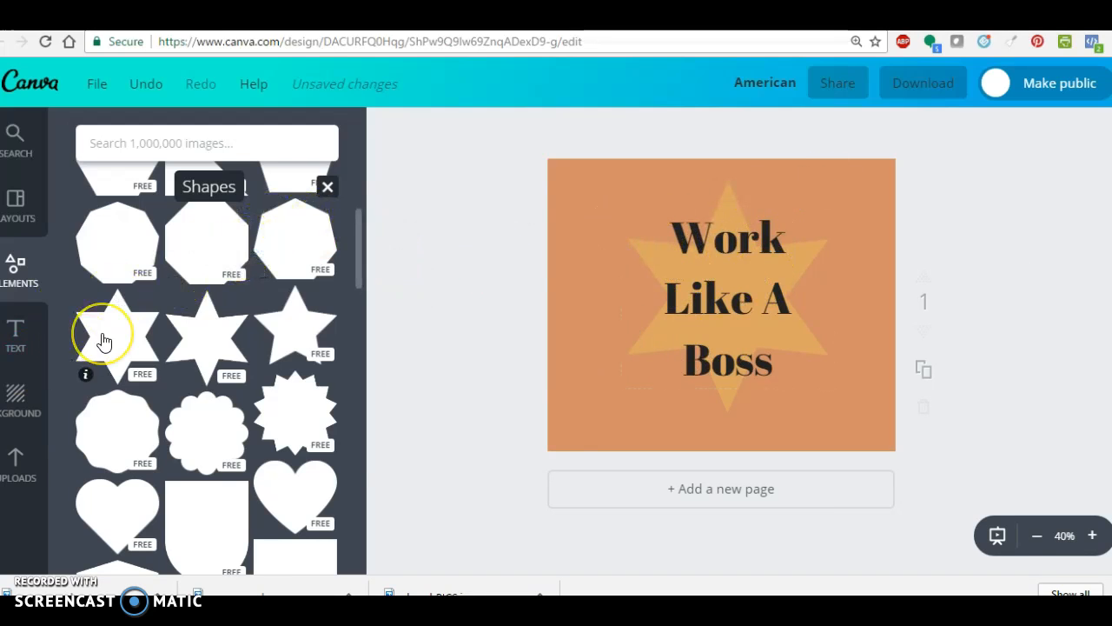
# Switch from the shapes to the Frames collection and look through the free frame designs.
pyautogui.scroll(-1, 102, 341)
pyautogui.scroll(5, 103, 341)
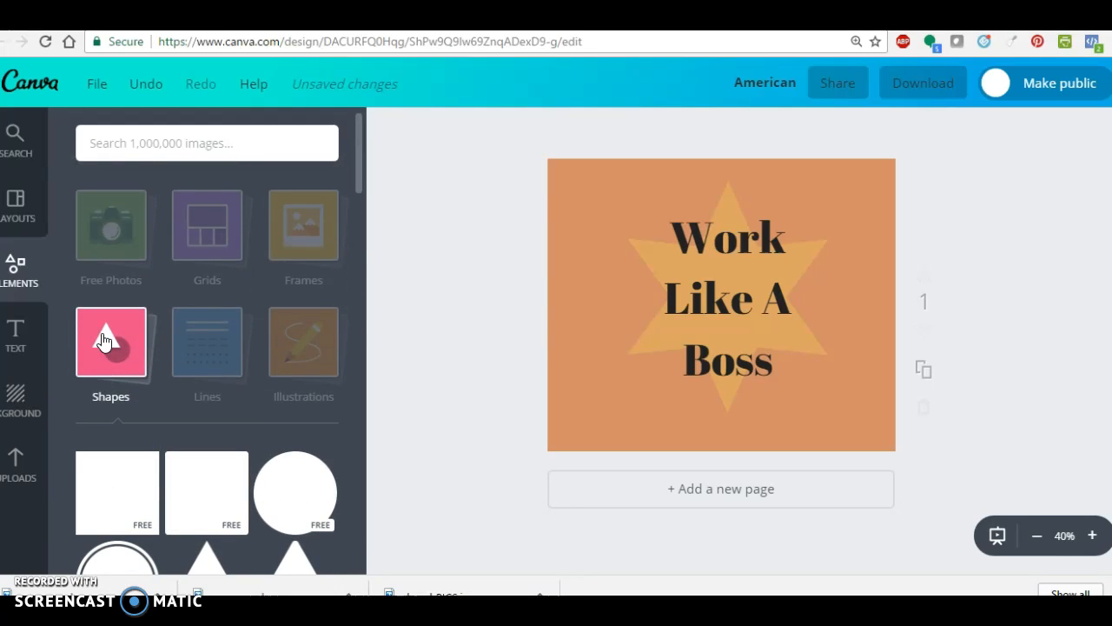
pyautogui.click(311, 222)
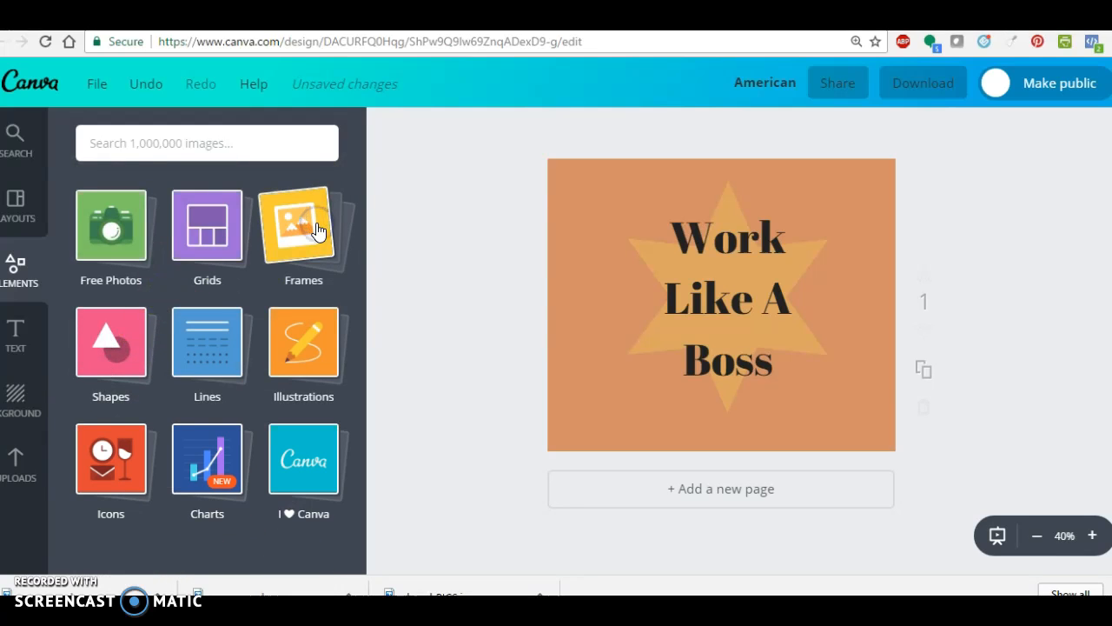
pyautogui.click(317, 228)
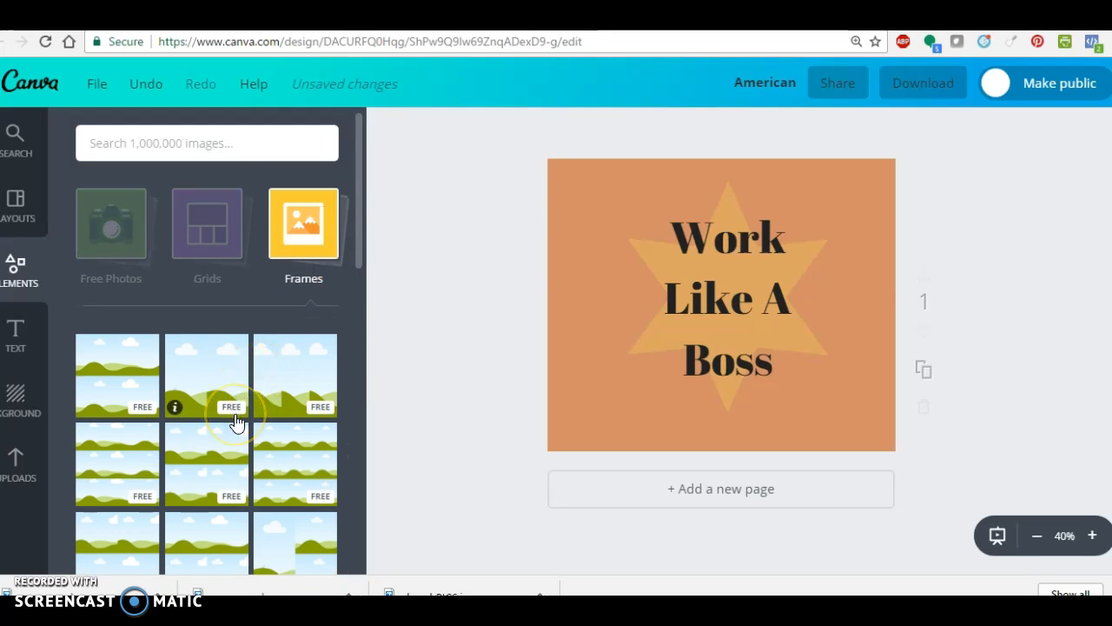
pyautogui.scroll(-3, 237, 423)
pyautogui.scroll(-2, 237, 424)
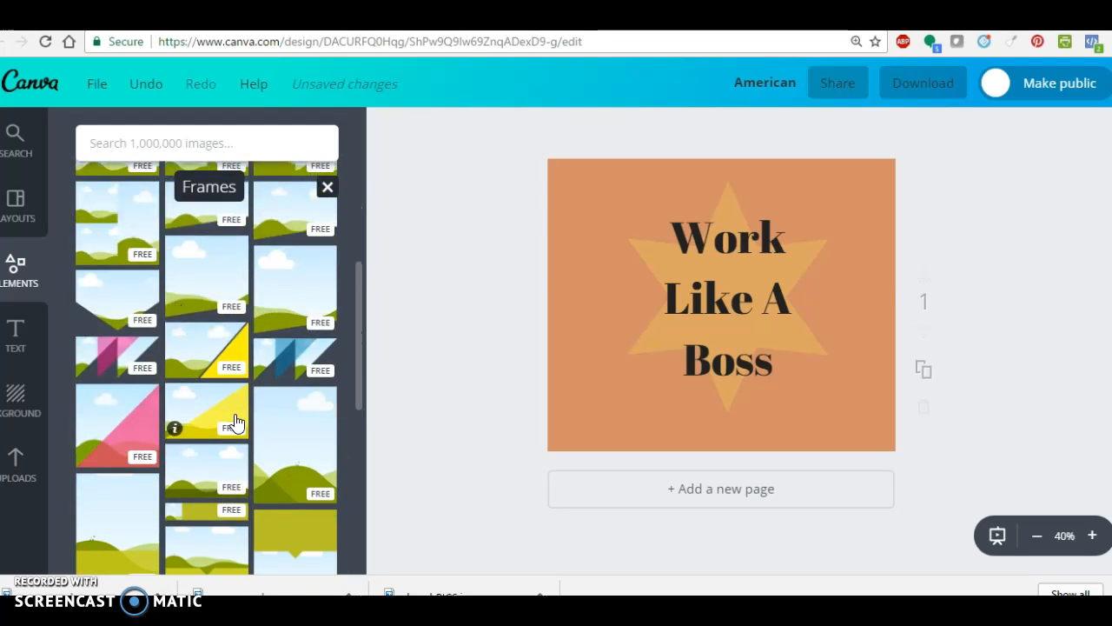
pyautogui.scroll(5, 235, 423)
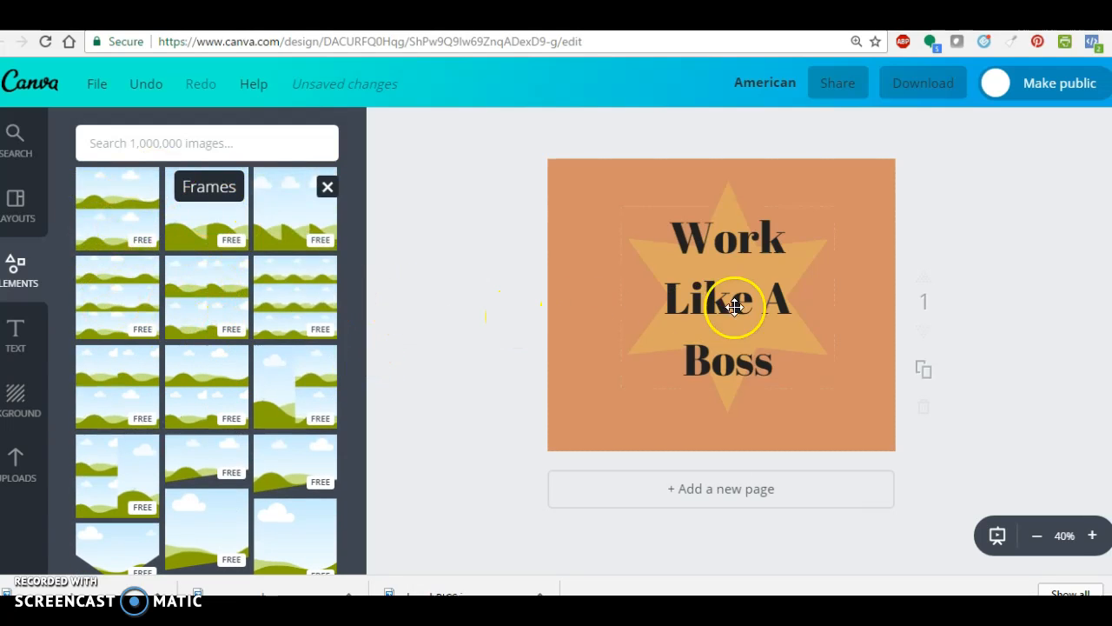
# Undo the star edits one after another until the yellow star is removed from behind the quote.
pyautogui.click(144, 84)
pyautogui.click(144, 83)
pyautogui.click(144, 84)
pyautogui.click(144, 84)
pyautogui.click(145, 83)
pyautogui.click(145, 83)
pyautogui.click(145, 84)
pyautogui.click(145, 84)
pyautogui.click(144, 83)
pyautogui.click(144, 83)
pyautogui.click(145, 83)
pyautogui.click(145, 84)
pyautogui.click(144, 83)
pyautogui.click(144, 83)
pyautogui.click(144, 84)
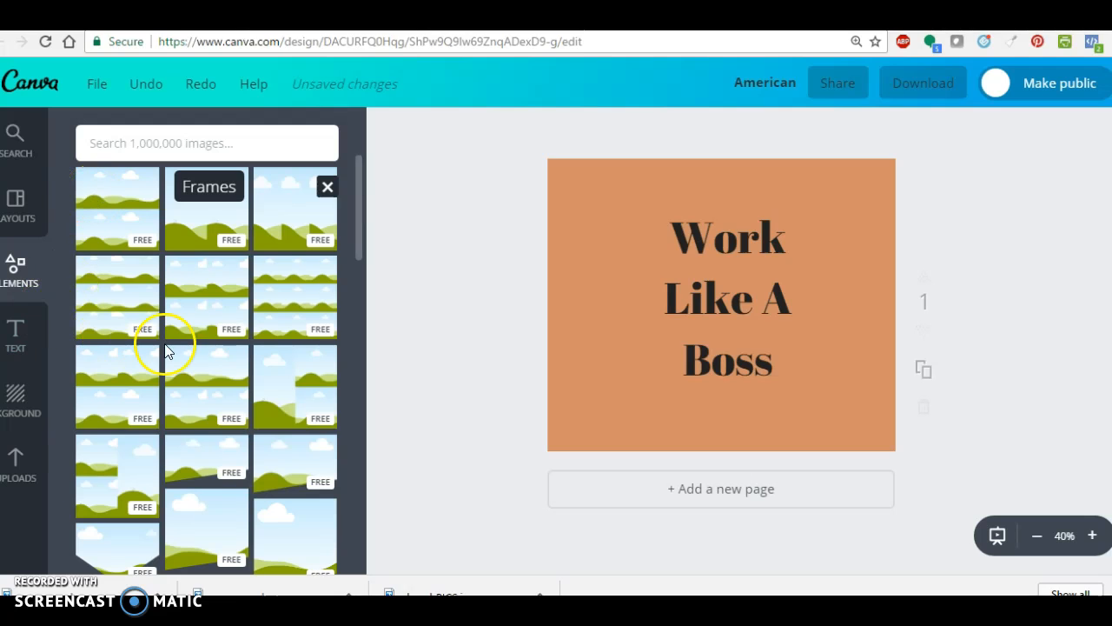
# Place the free frame with two side-by-side picture panels over the "Work Like A Boss" quote.
pyautogui.scroll(3, 211, 462)
pyautogui.scroll(-2, 211, 461)
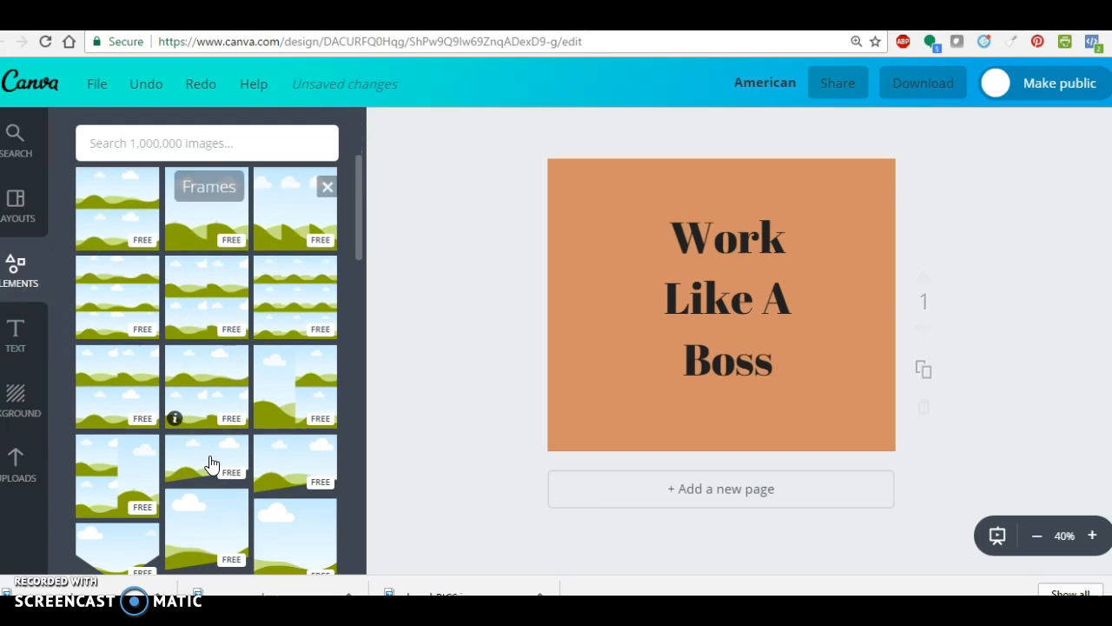
pyautogui.scroll(3, 211, 463)
pyautogui.moveTo(191, 392); pyautogui.dragTo(686, 339)
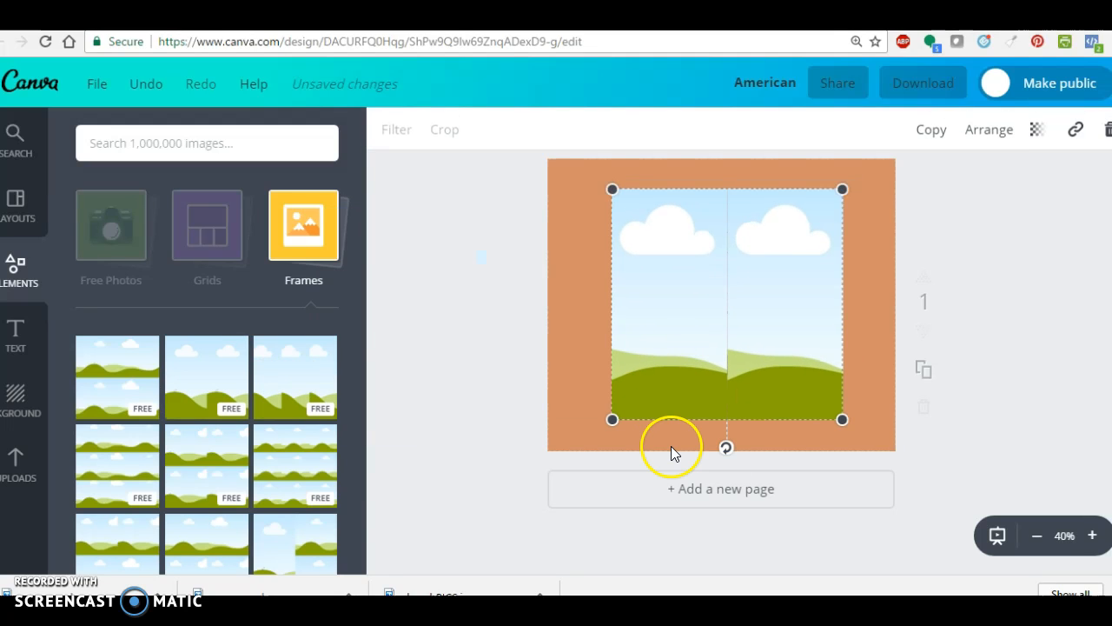
# Set the two-panel frame's transparency to about 41 and send it back behind the "Work Like A Boss" text.
pyautogui.click(1035, 131)
pyautogui.moveTo(1005, 184); pyautogui.dragTo(932, 189)
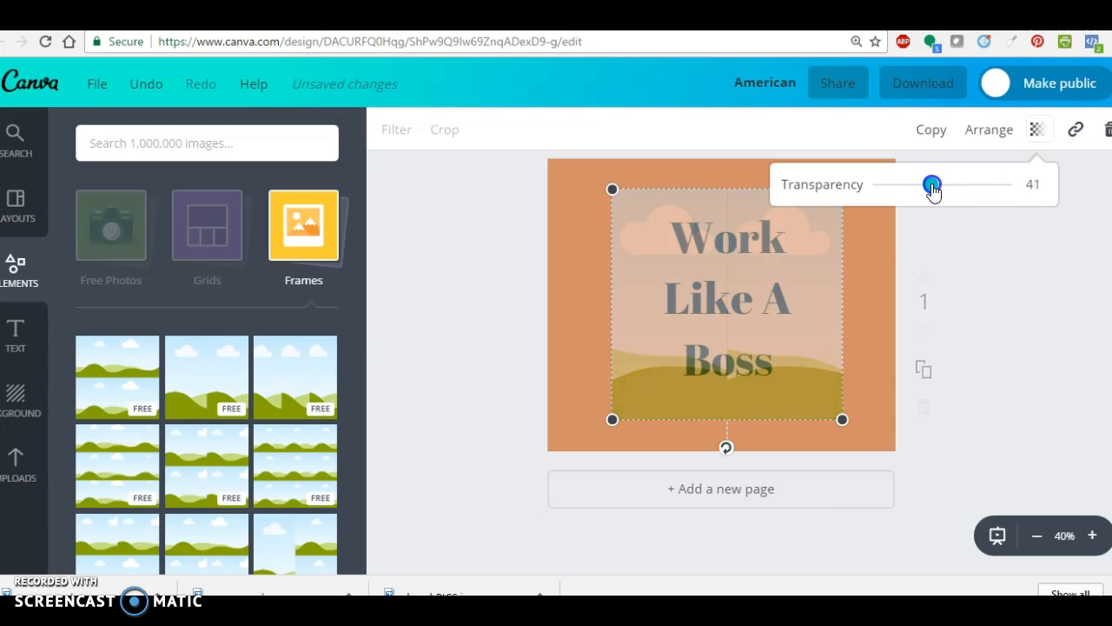
pyautogui.moveTo(930, 189); pyautogui.dragTo(930, 191)
pyautogui.click(973, 287)
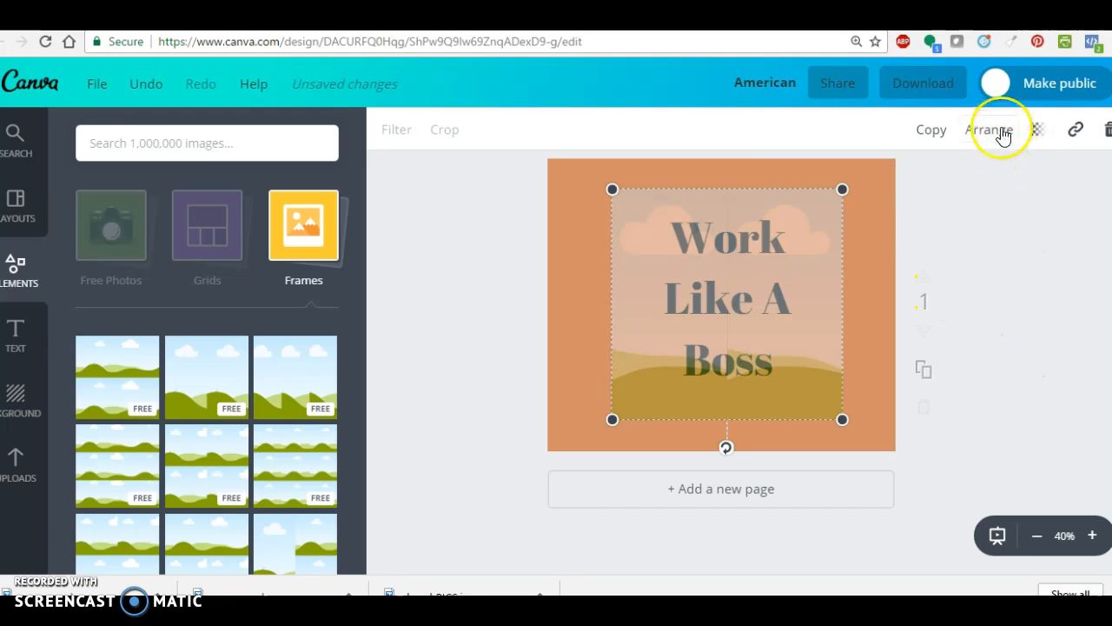
pyautogui.click(1000, 128)
pyautogui.click(942, 217)
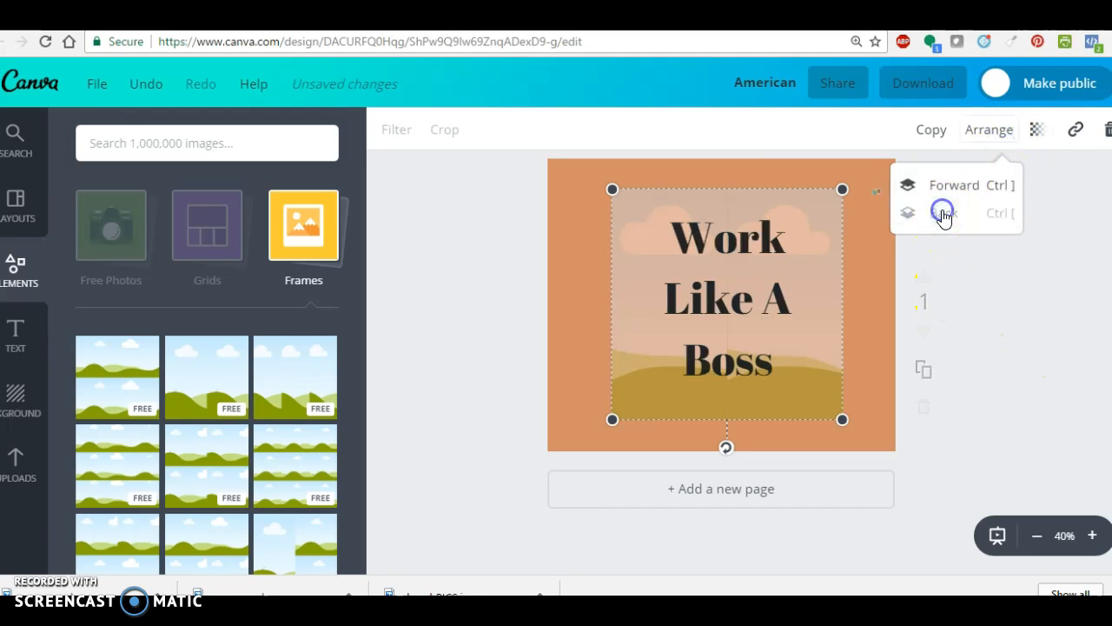
pyautogui.click(1074, 259)
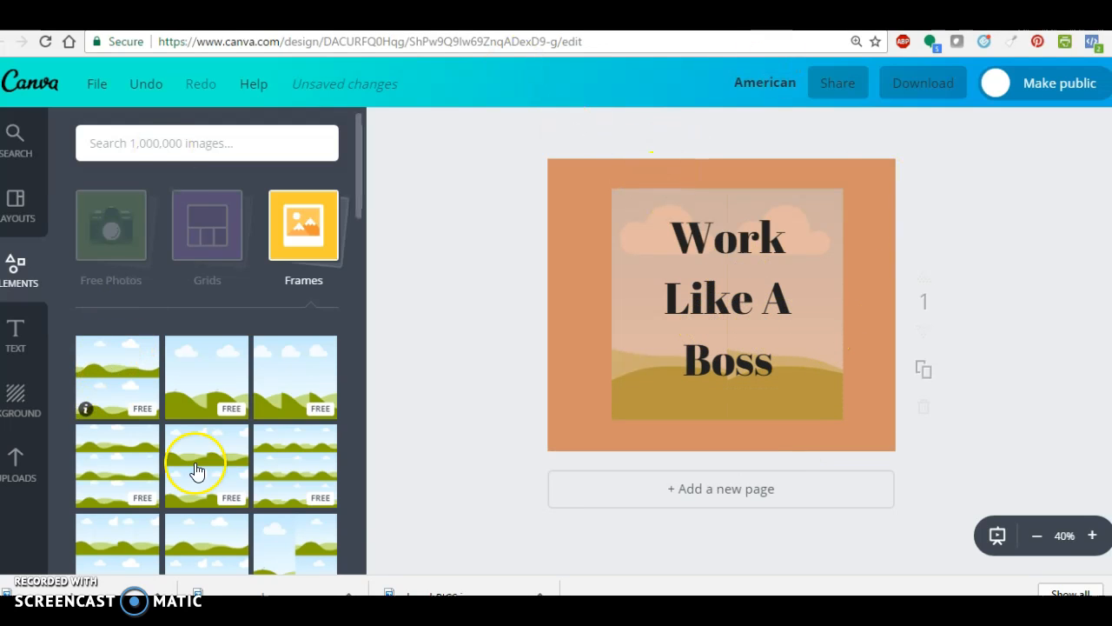
# Examine the rest of the free frames, including the phone, ornate border, rounded and scalloped designs.
pyautogui.scroll(-2, 241, 426)
pyautogui.scroll(-5, 241, 434)
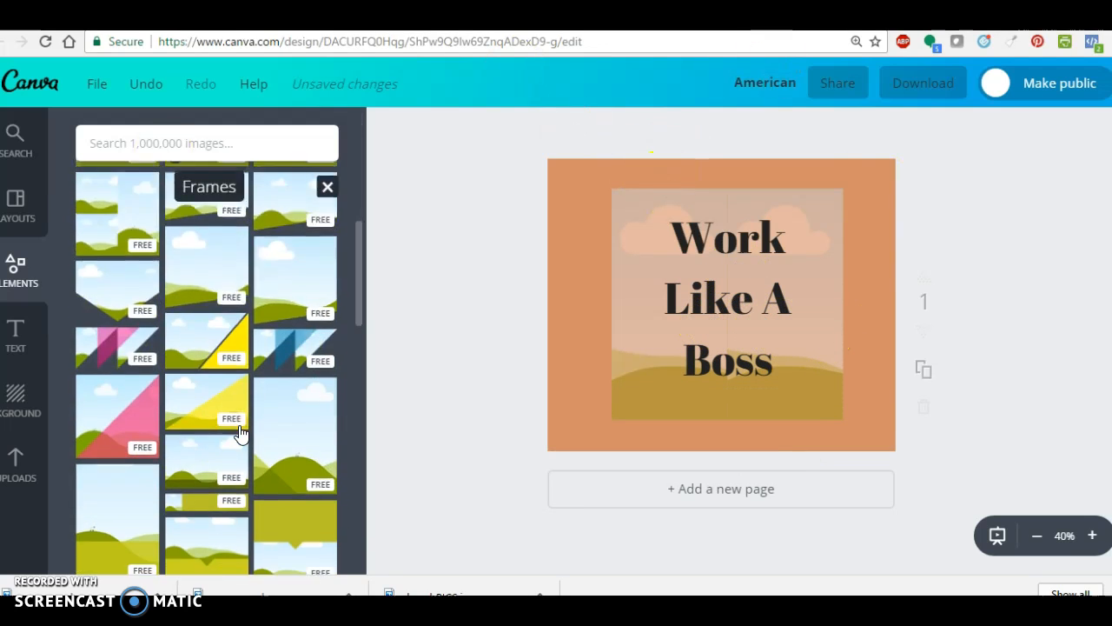
pyautogui.click(314, 280)
pyautogui.scroll(-6, 249, 412)
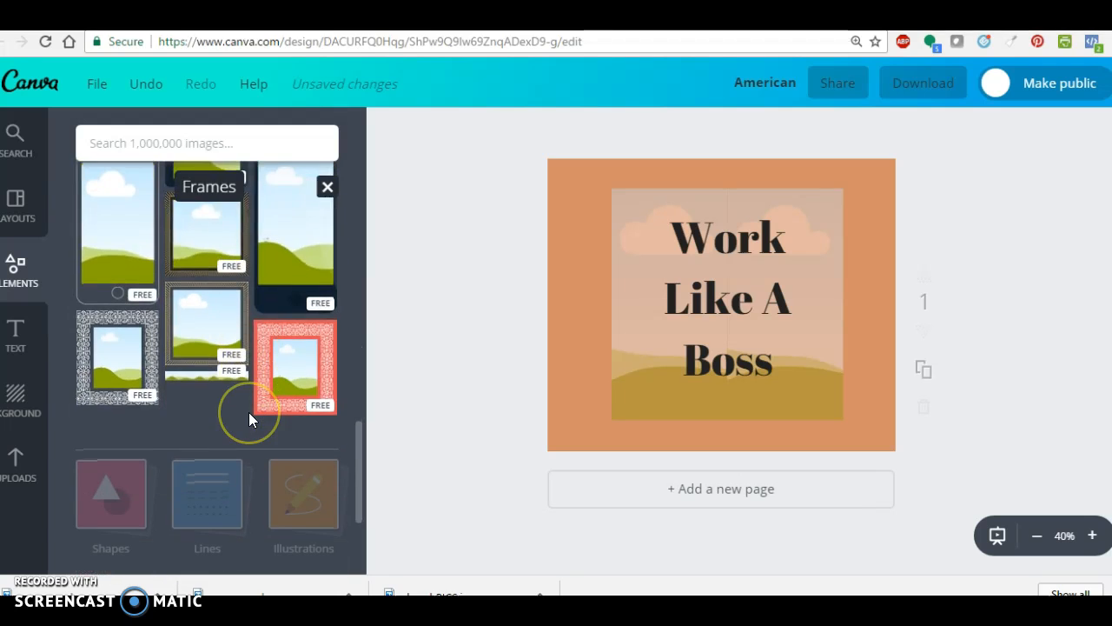
pyautogui.scroll(-8, 248, 414)
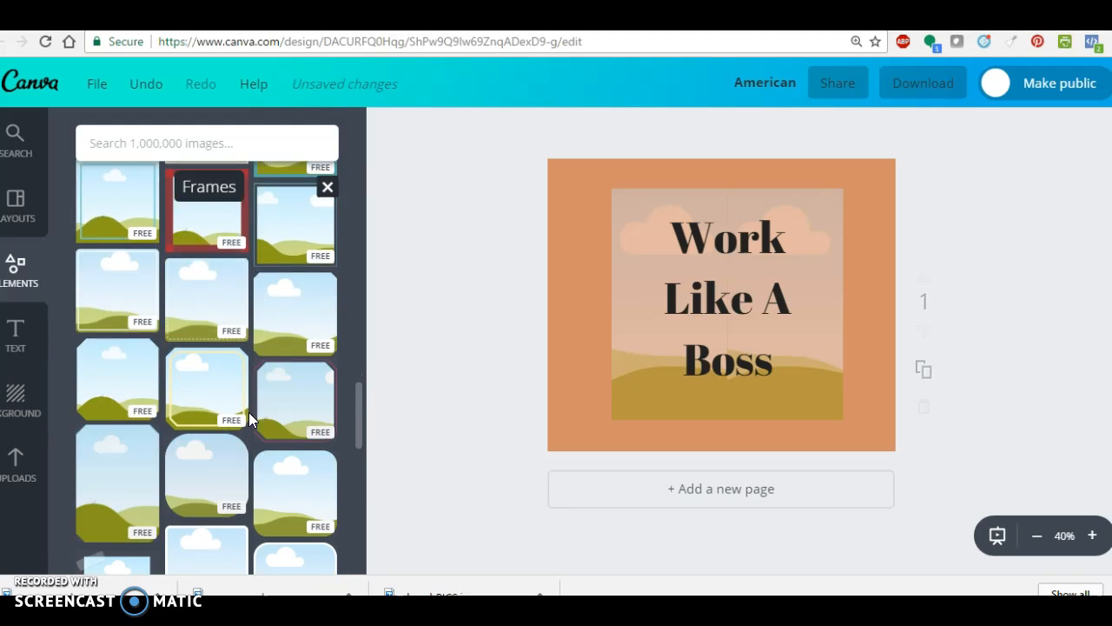
pyautogui.scroll(-3, 250, 419)
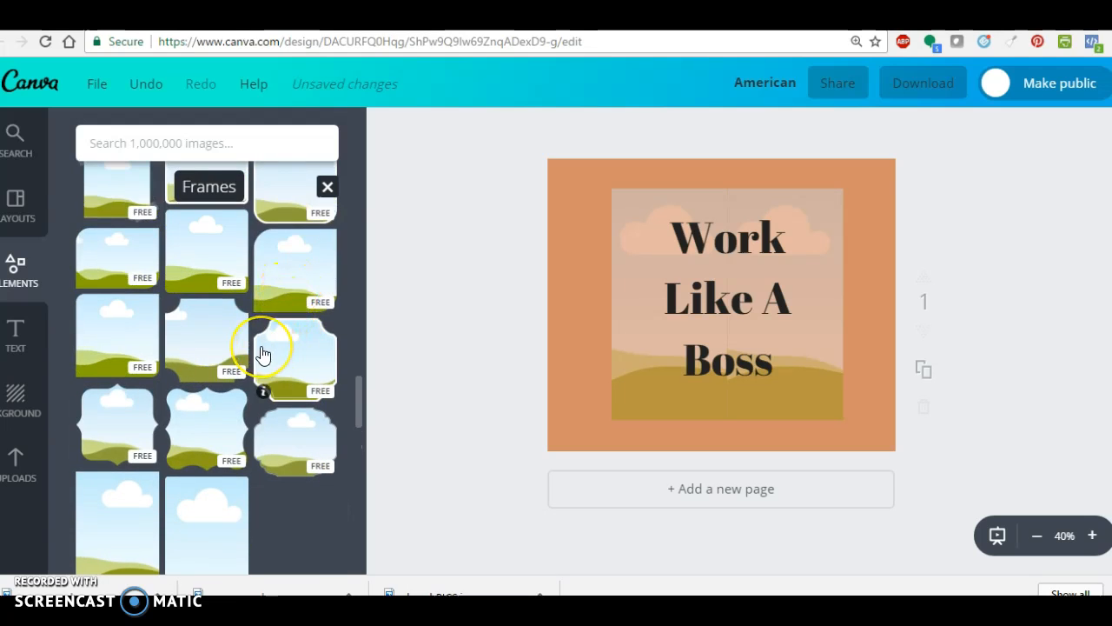
pyautogui.scroll(-3, 263, 355)
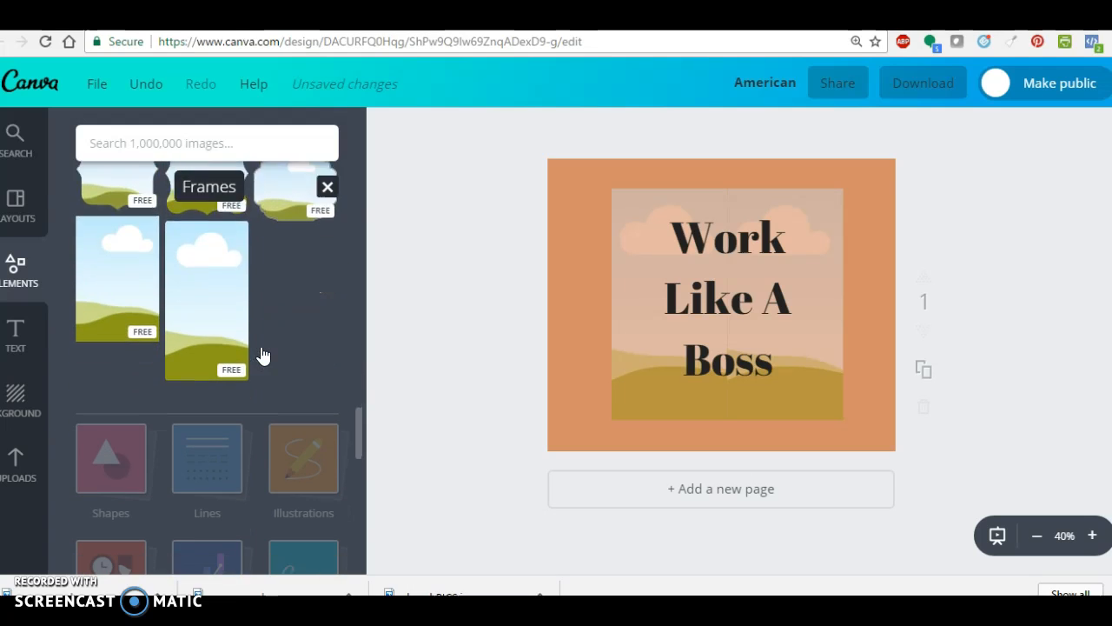
pyautogui.scroll(-2, 264, 355)
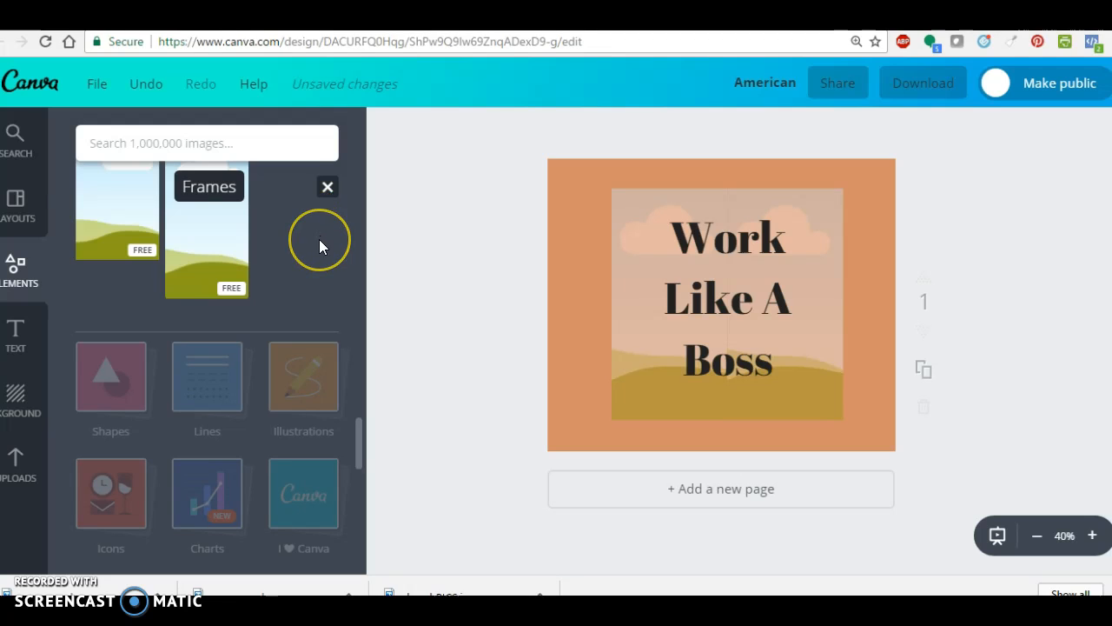
pyautogui.scroll(-2, 319, 239)
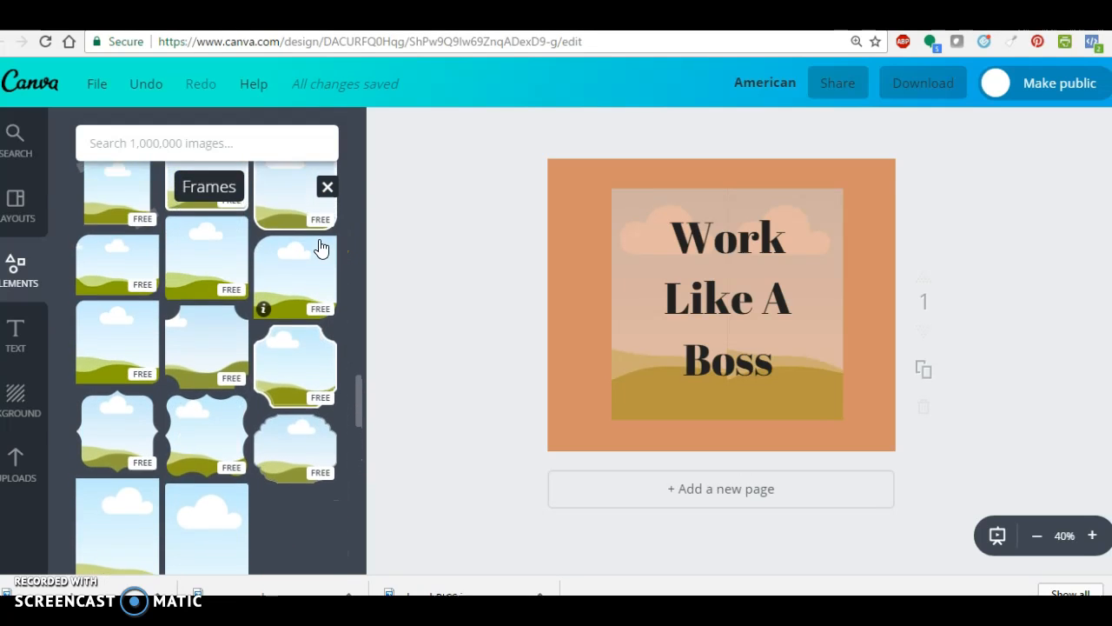
pyautogui.scroll(-1, 263, 300)
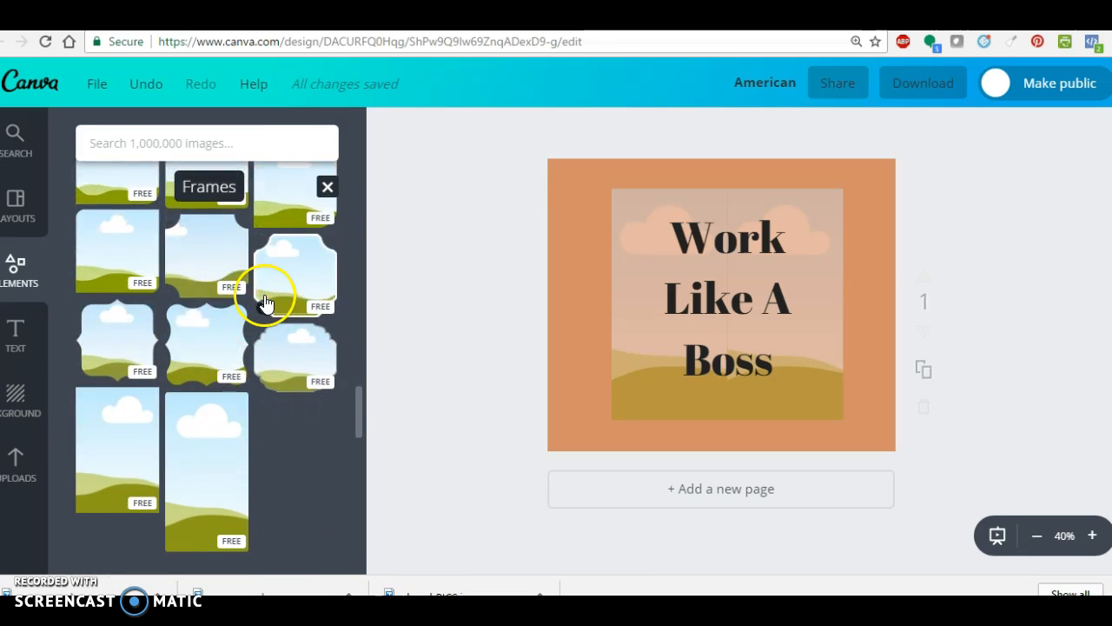
pyautogui.scroll(-2, 243, 408)
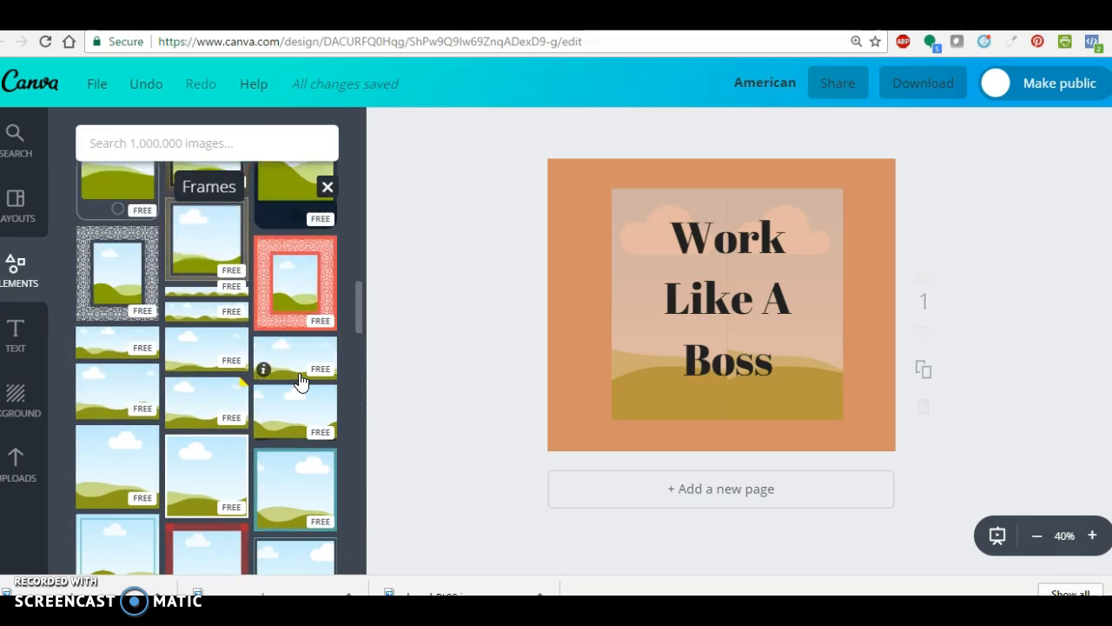
pyautogui.click(318, 373)
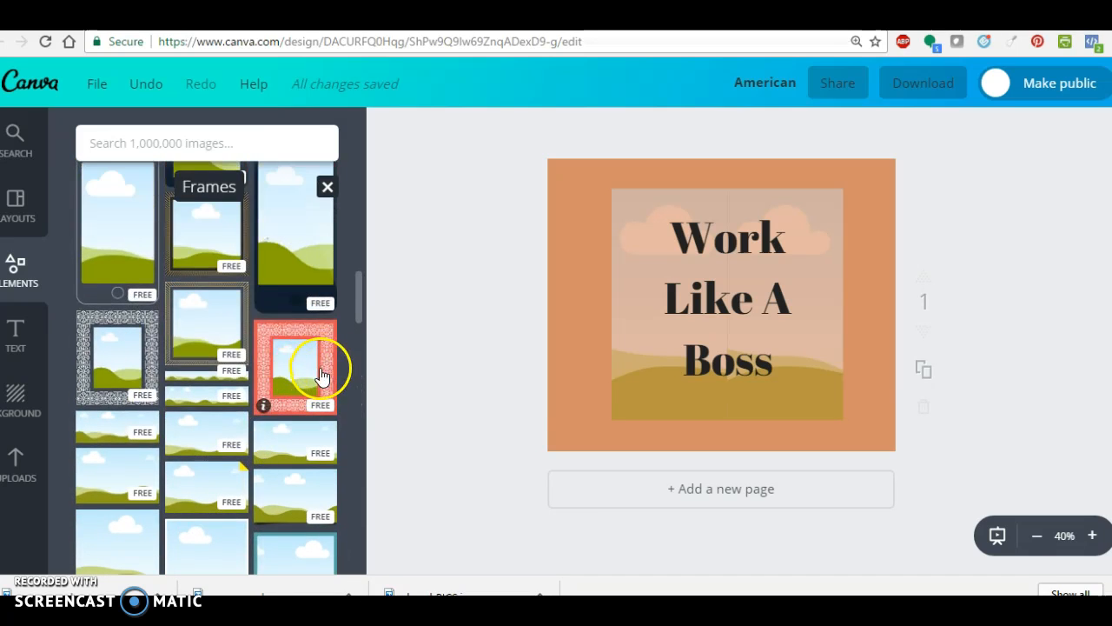
pyautogui.moveTo(319, 374); pyautogui.dragTo(281, 382)
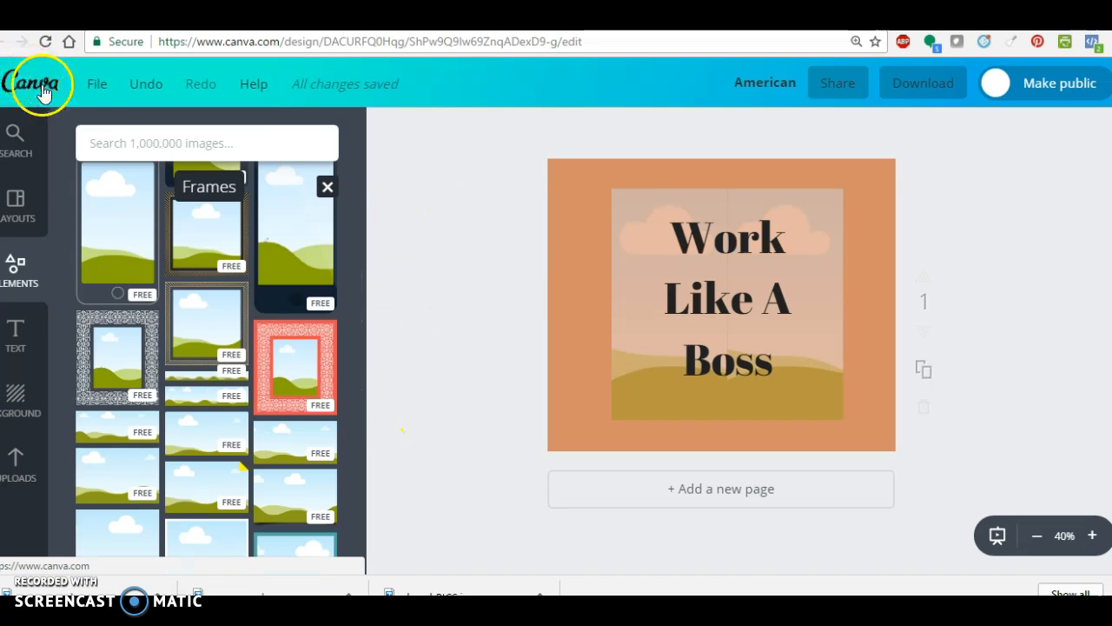
# Save the Facebook Post design.
pyautogui.click(97, 85)
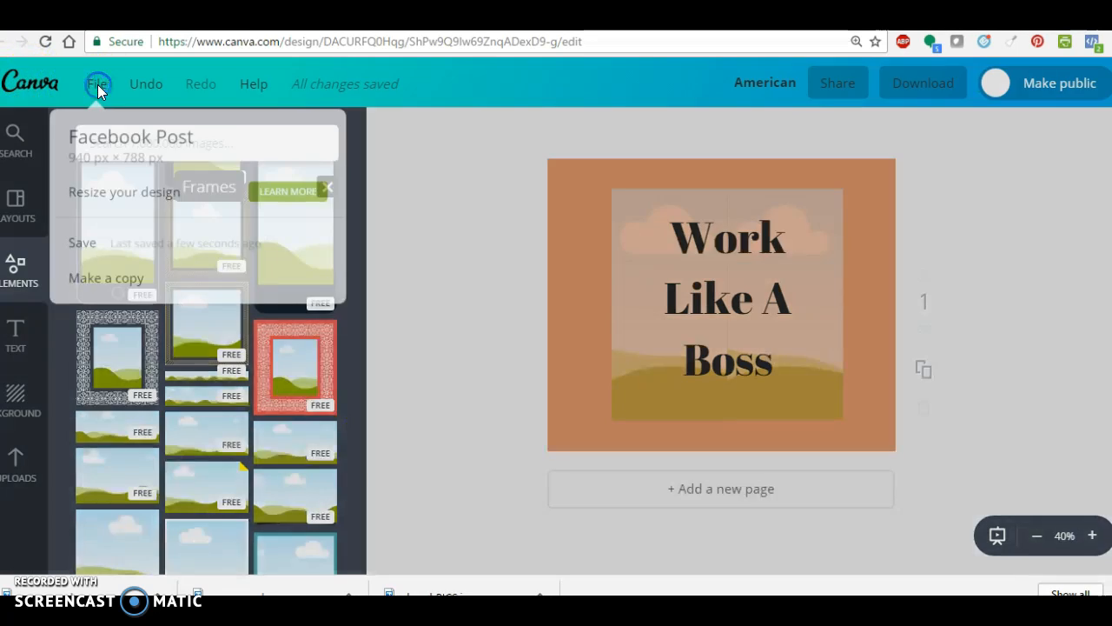
pyautogui.click(80, 243)
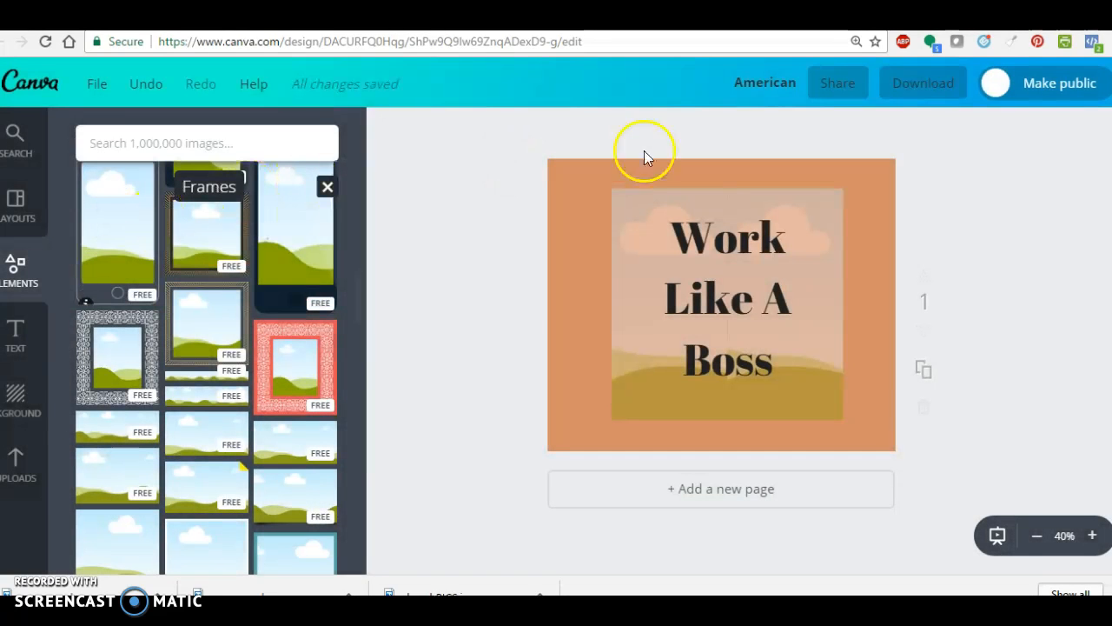
# Start downloading the graphic as a PNG and cancel saving the file to the BONUS3 folder.
pyautogui.click(924, 83)
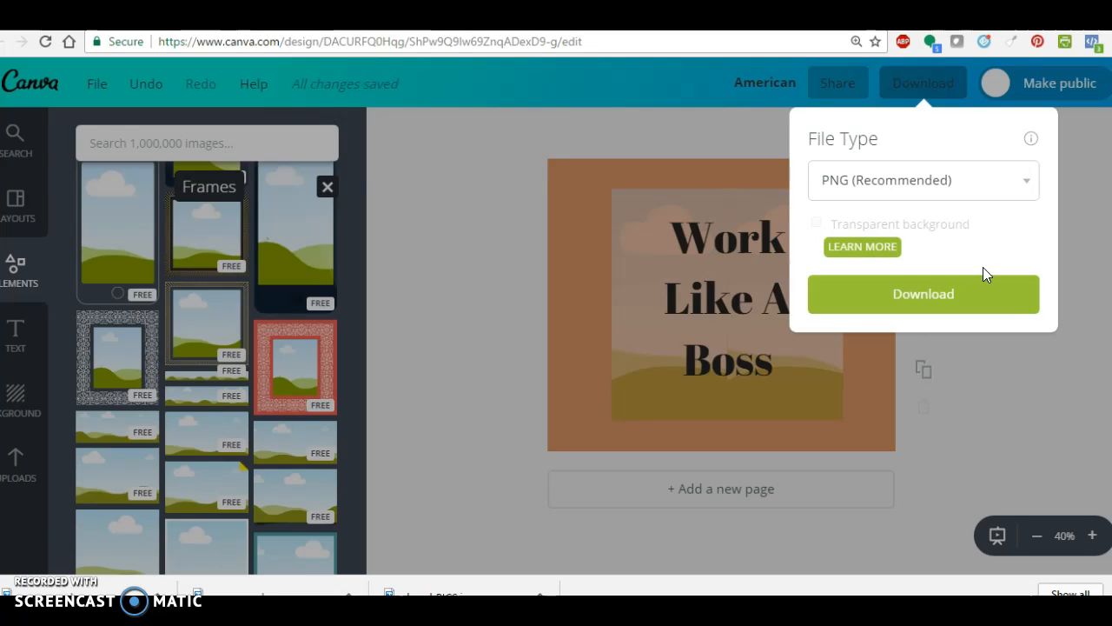
pyautogui.click(923, 295)
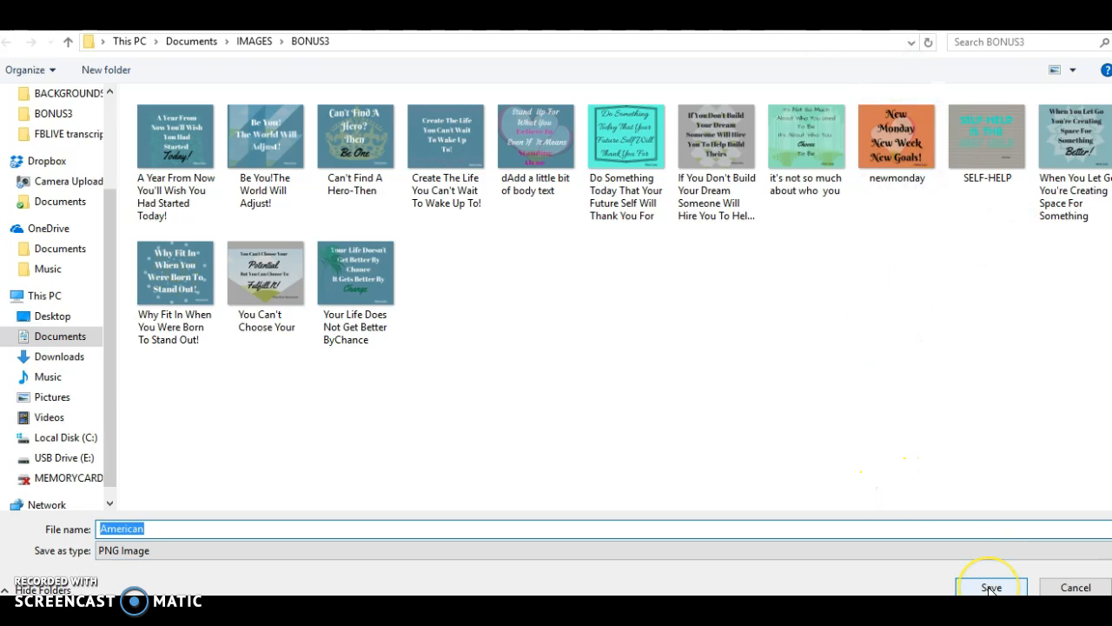
pyautogui.click(1082, 589)
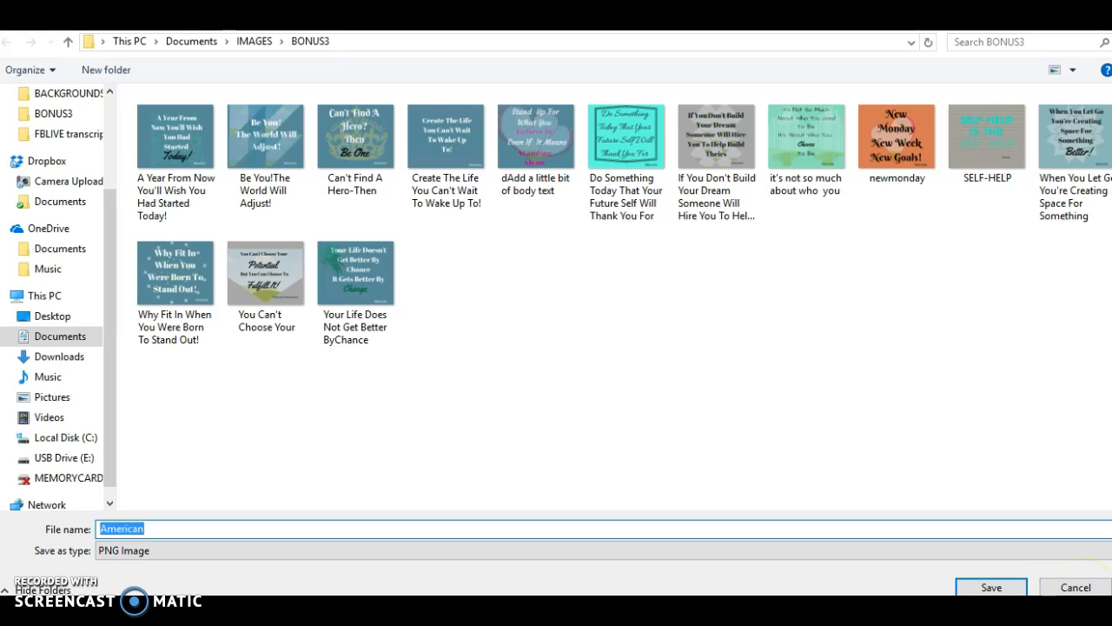